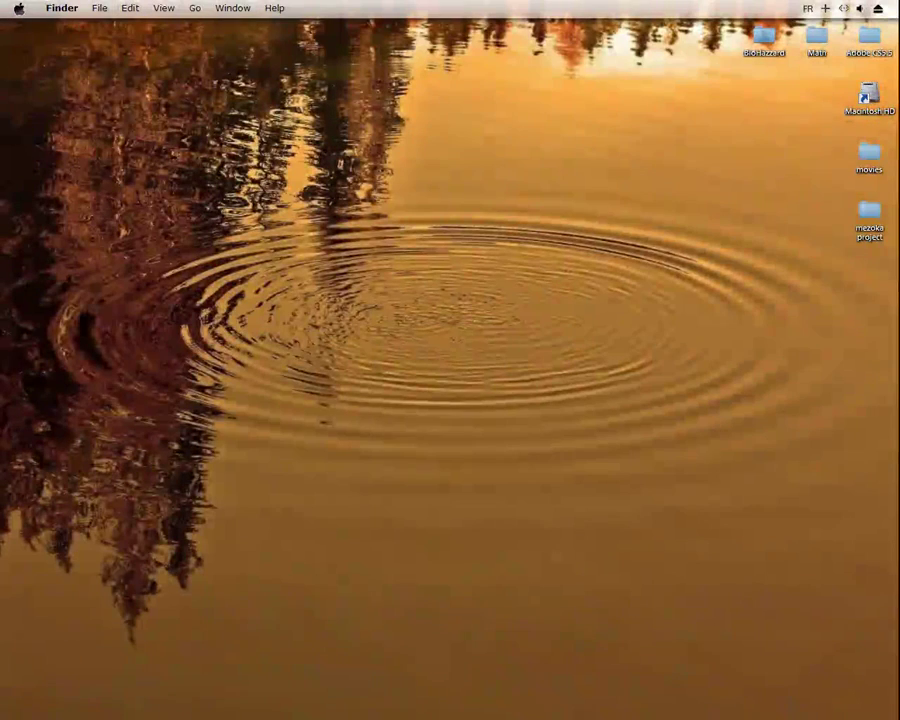
# Step: Launch 3ds Max 2010 from the Dock to get an empty Untitled four-viewport scene
pyautogui.click(397, 680)
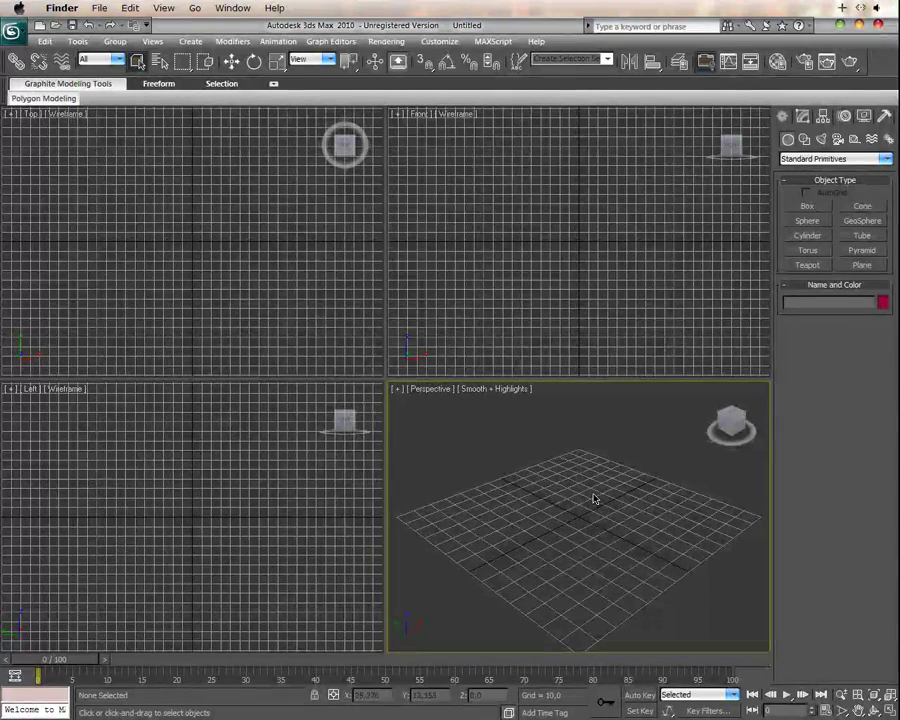
# Step: Draw a flat Cylinder01 disc (radius ~40.4, height ~4.9) in a maximized Perspective view
pyautogui.moveTo(573, 530)
pyautogui.keyDown('alt'); pyautogui.mouseDown(button='middle')
pyautogui.moveTo(607, 525)
pyautogui.moveTo(645, 547)
pyautogui.moveTo(636, 551)
pyautogui.mouseUp(button='middle'); pyautogui.keyUp('alt')
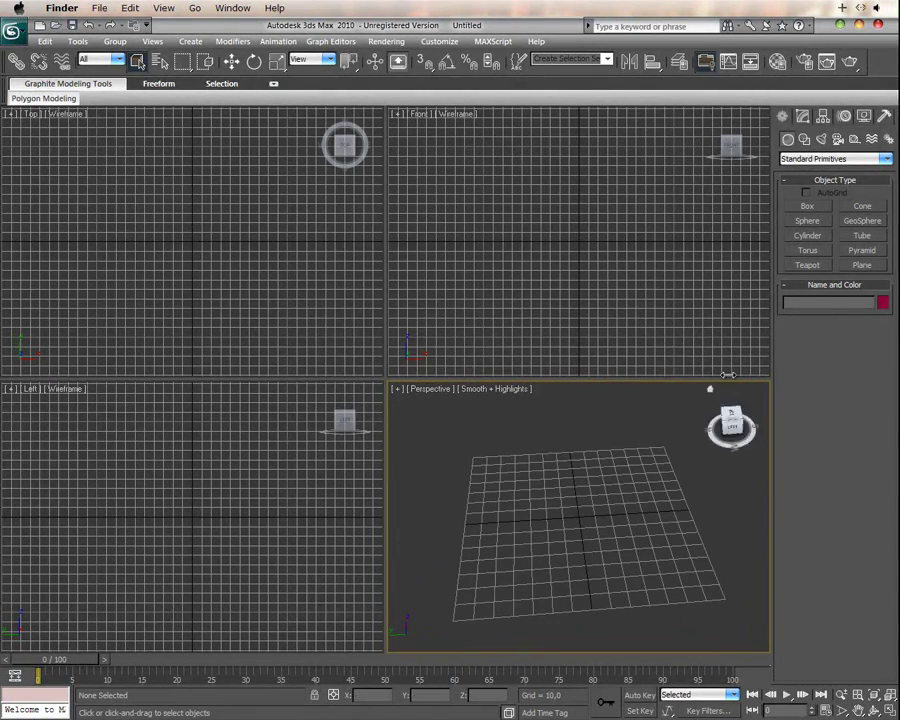
pyautogui.click(806, 222)
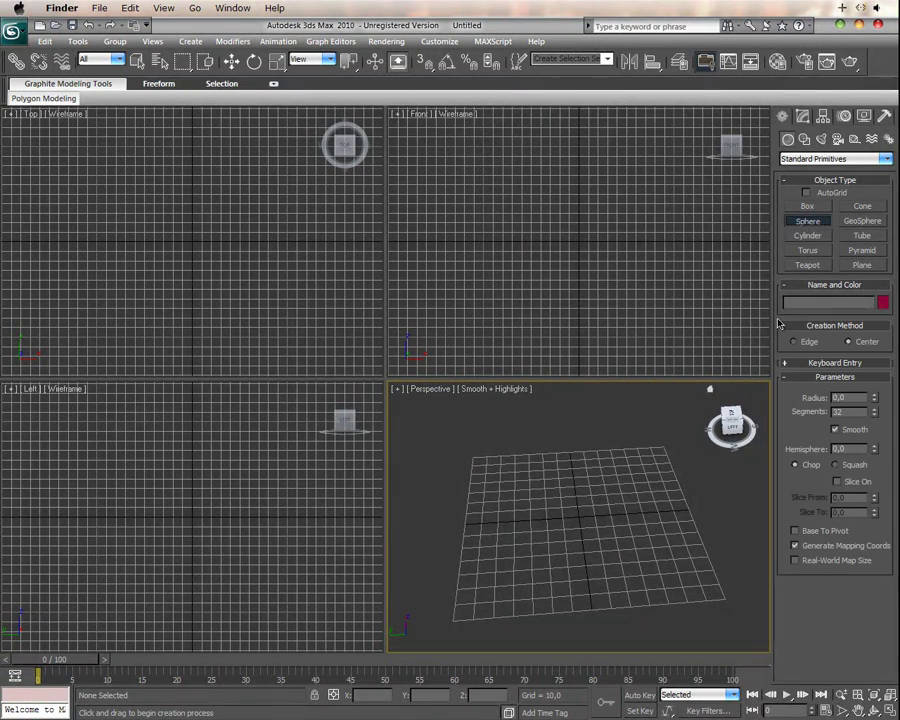
pyautogui.click(806, 236)
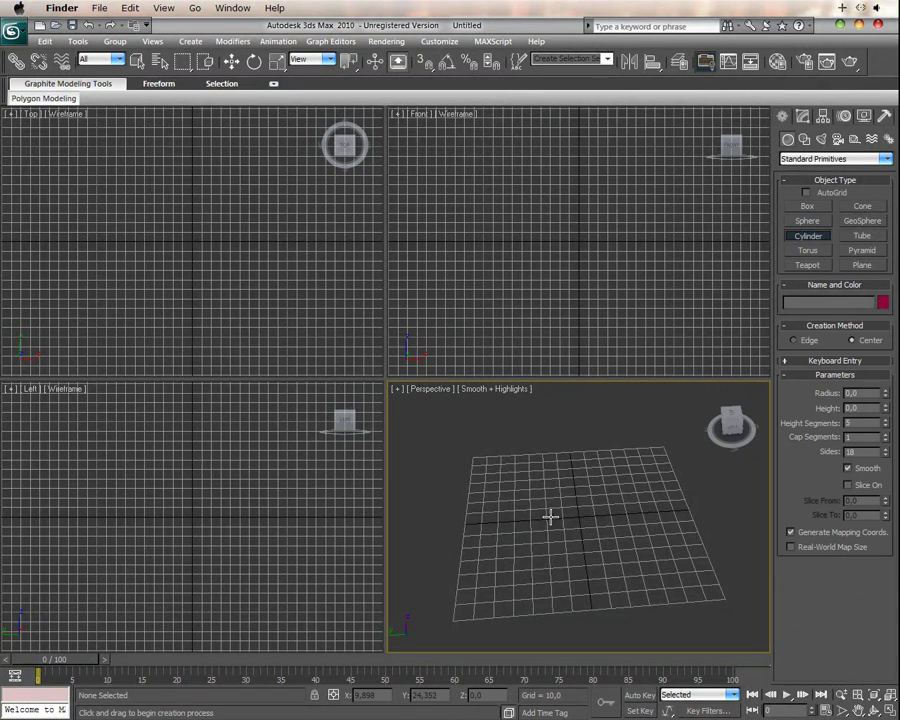
pyautogui.moveTo(538, 509); pyautogui.dragTo(576, 546)
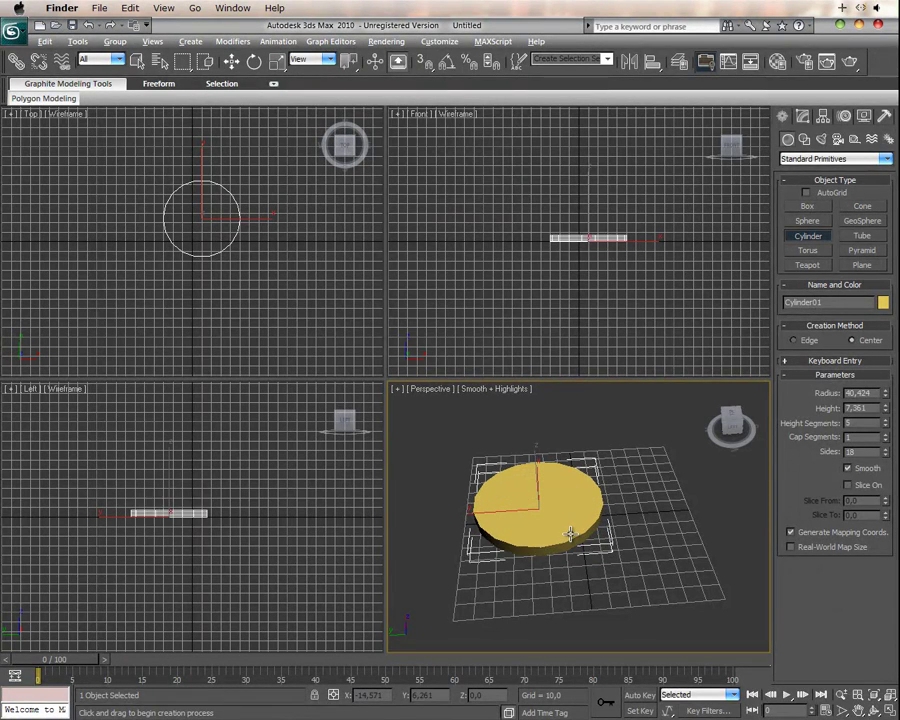
pyautogui.hotkey('alt', 'w')
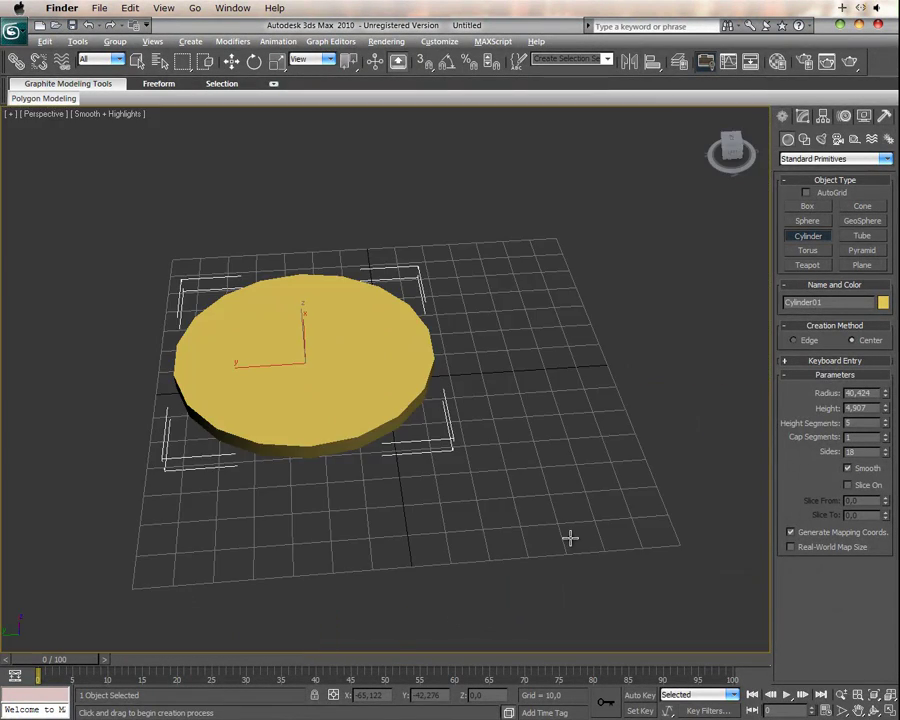
pyautogui.moveTo(508, 489); pyautogui.dragTo(546, 541, button='middle')
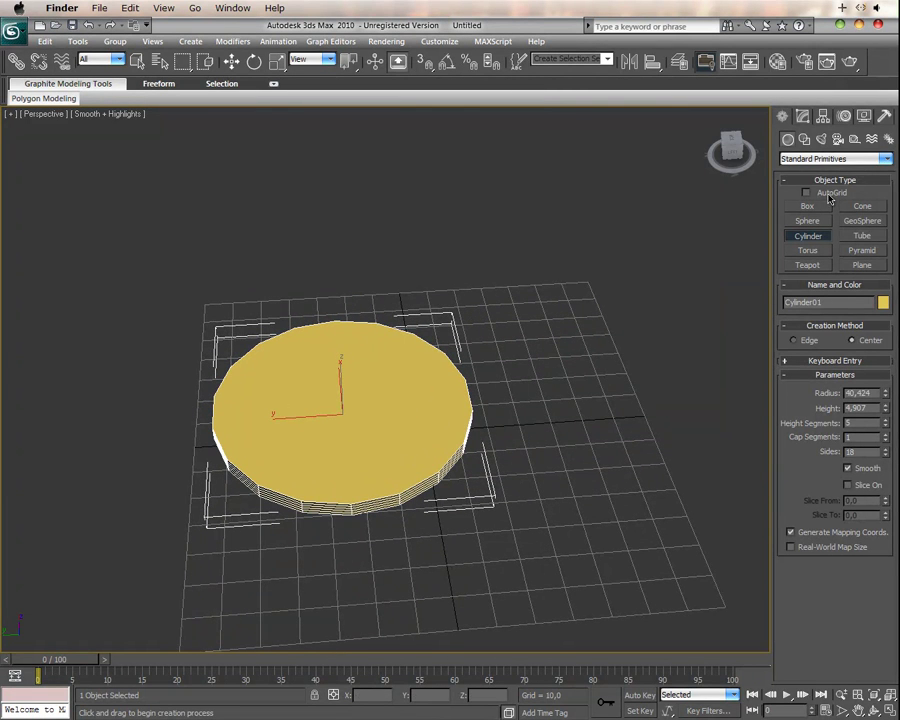
# Step: Give Cylinder01 50 sides, 1 height segment and 7 cap segments
pyautogui.click(812, 118)
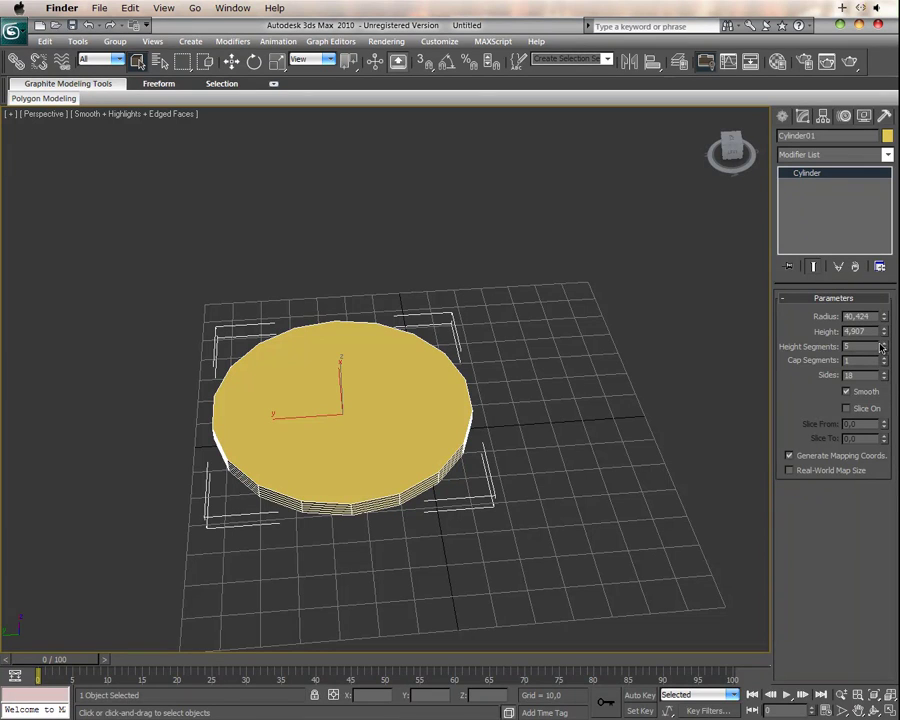
pyautogui.moveTo(885, 376); pyautogui.dragTo(884, 390)
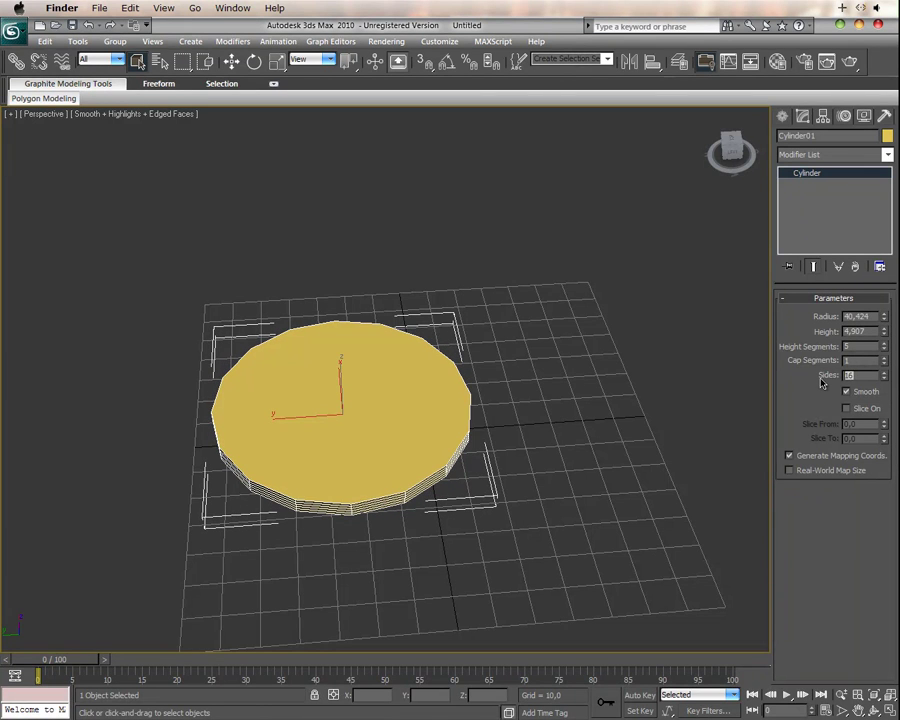
pyautogui.click(862, 347)
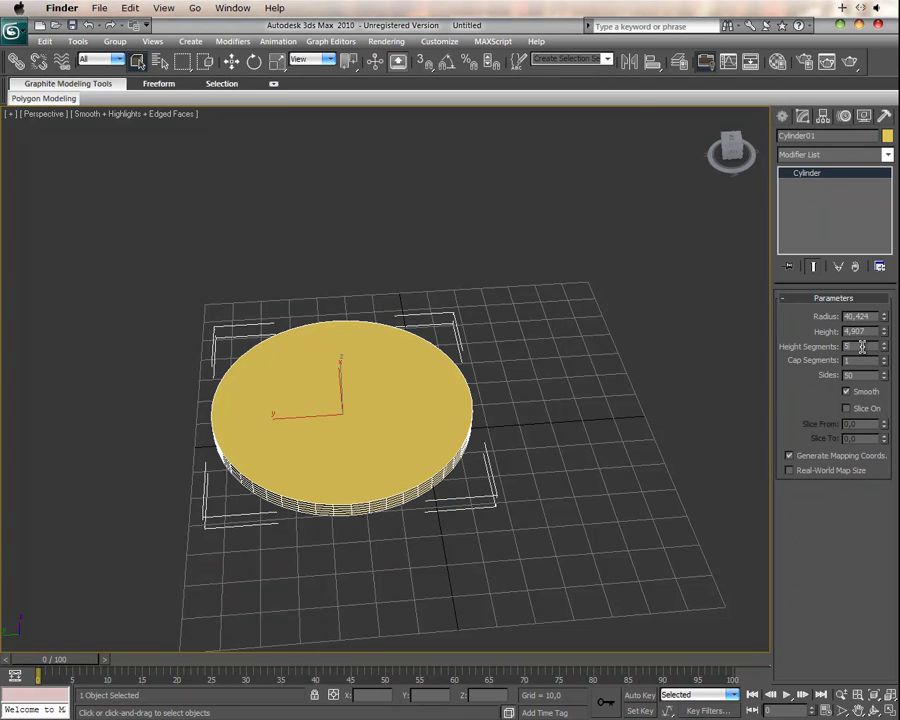
pyautogui.moveTo(885, 350); pyautogui.dragTo(860, 348)
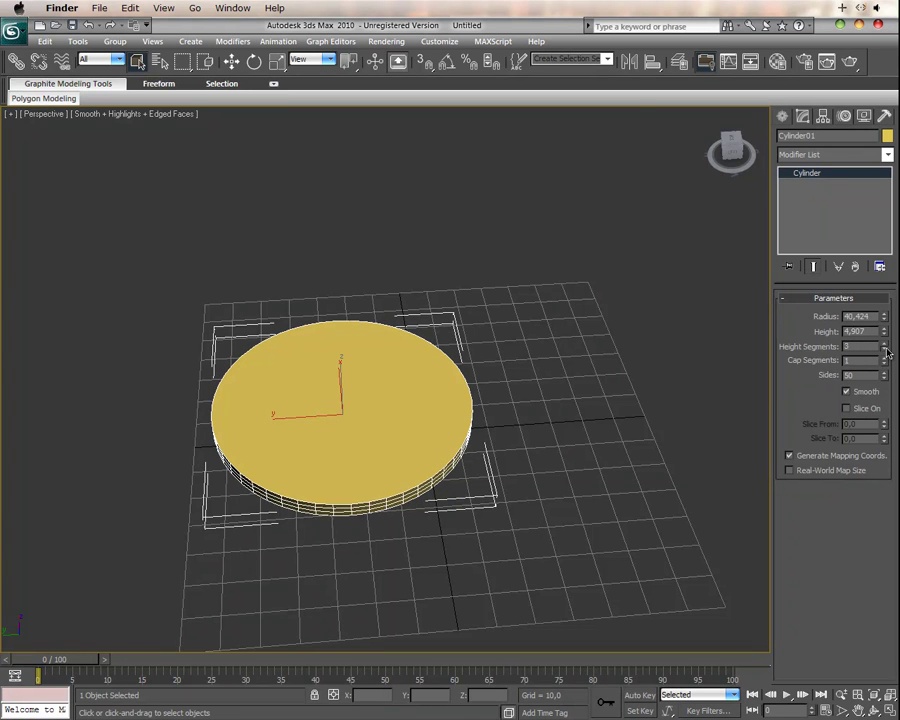
pyautogui.click(850, 360)
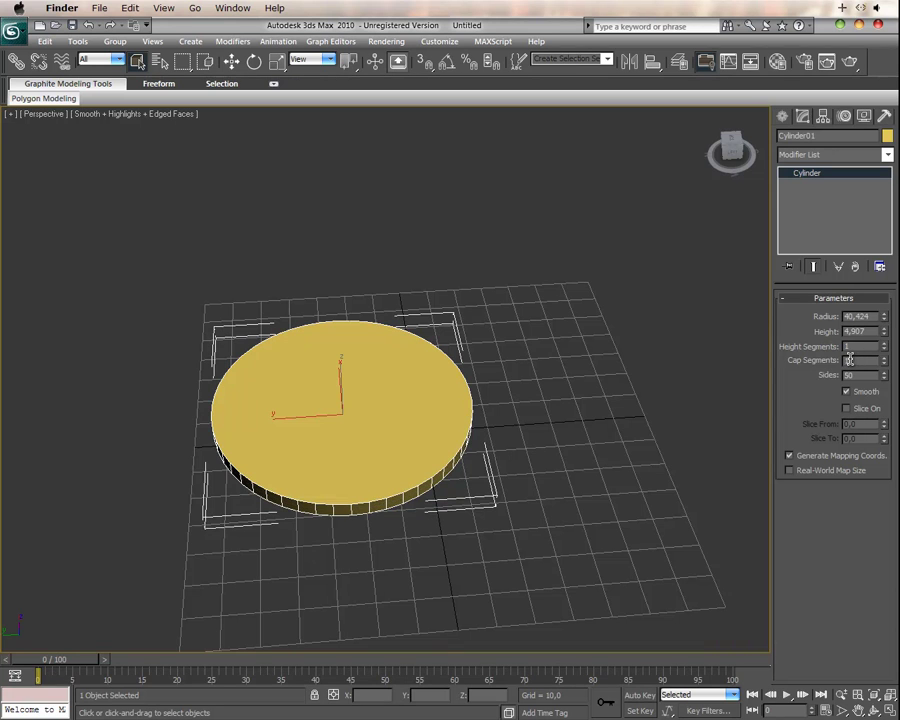
pyautogui.click(576, 400)
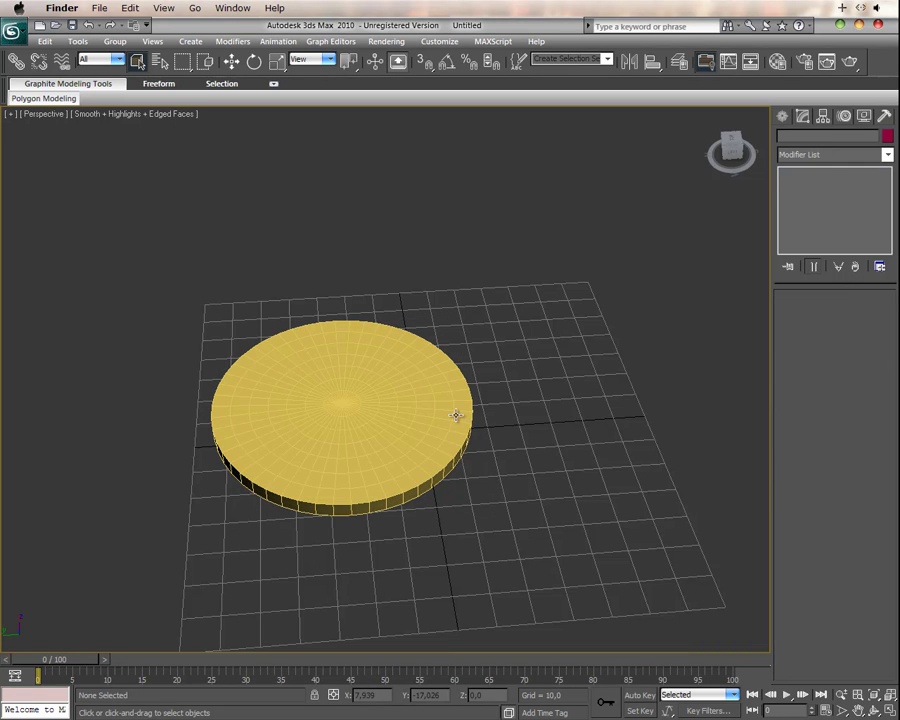
pyautogui.click(412, 463)
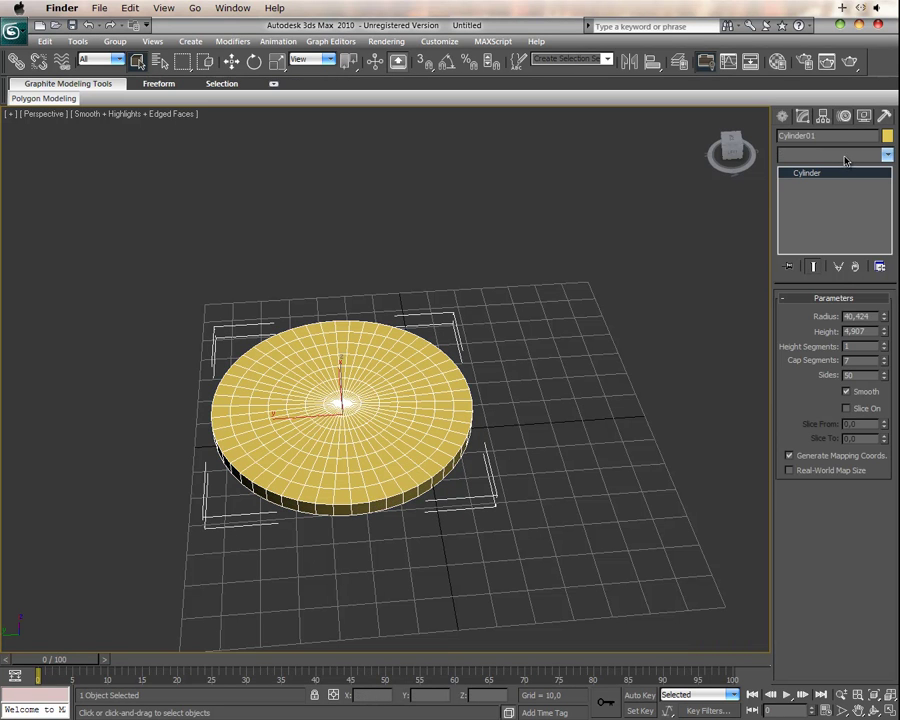
# Step: Add an Edit Mesh modifier to Cylinder01 and switch to Polygon sub-object level
pyautogui.click(845, 157)
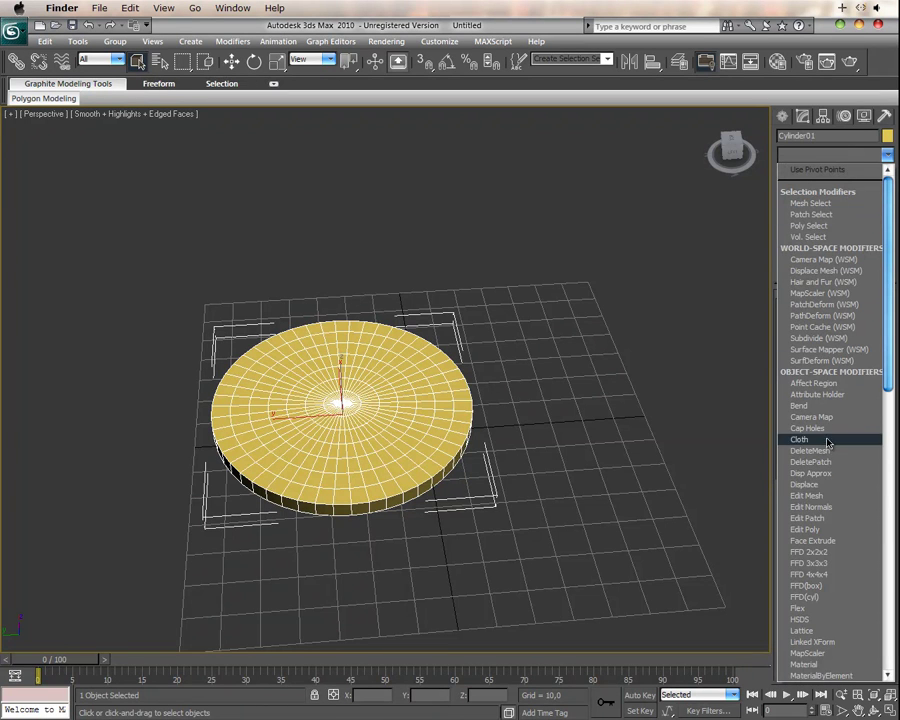
pyautogui.click(820, 495)
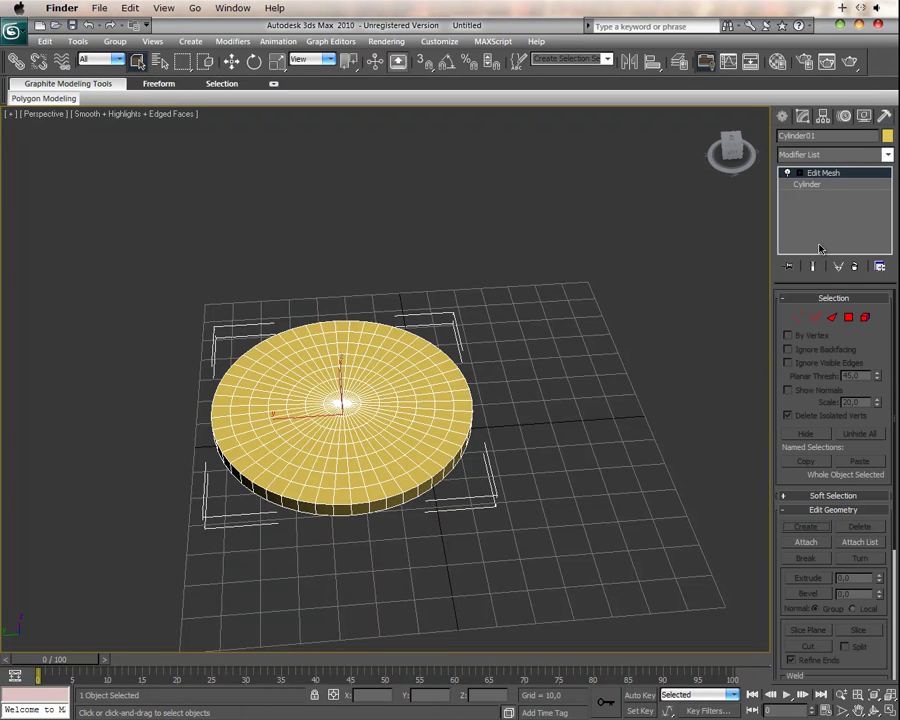
pyautogui.click(800, 174)
pyautogui.click(825, 184)
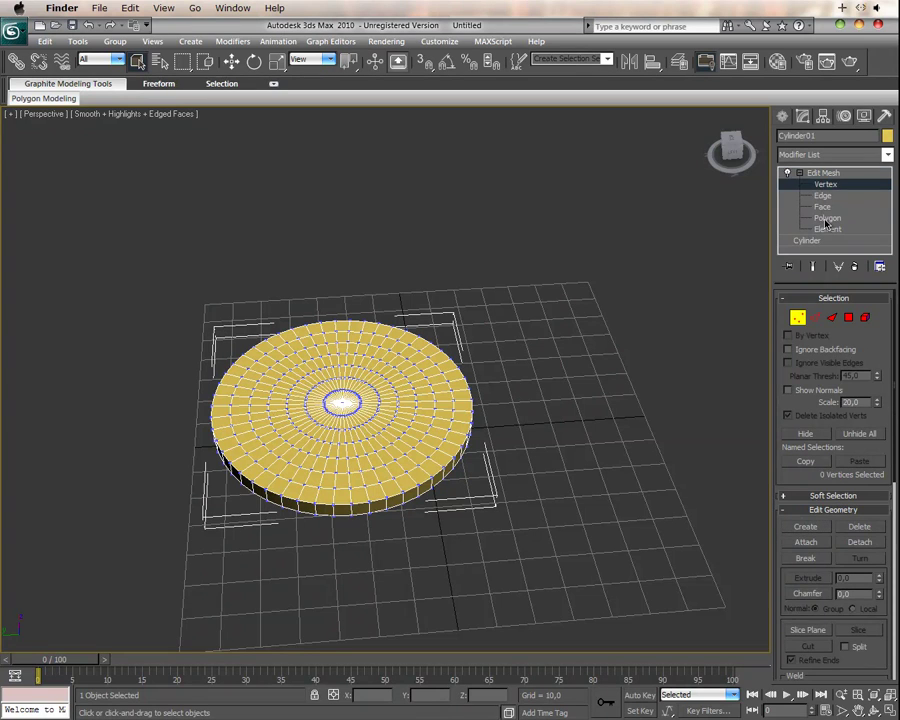
pyautogui.click(826, 218)
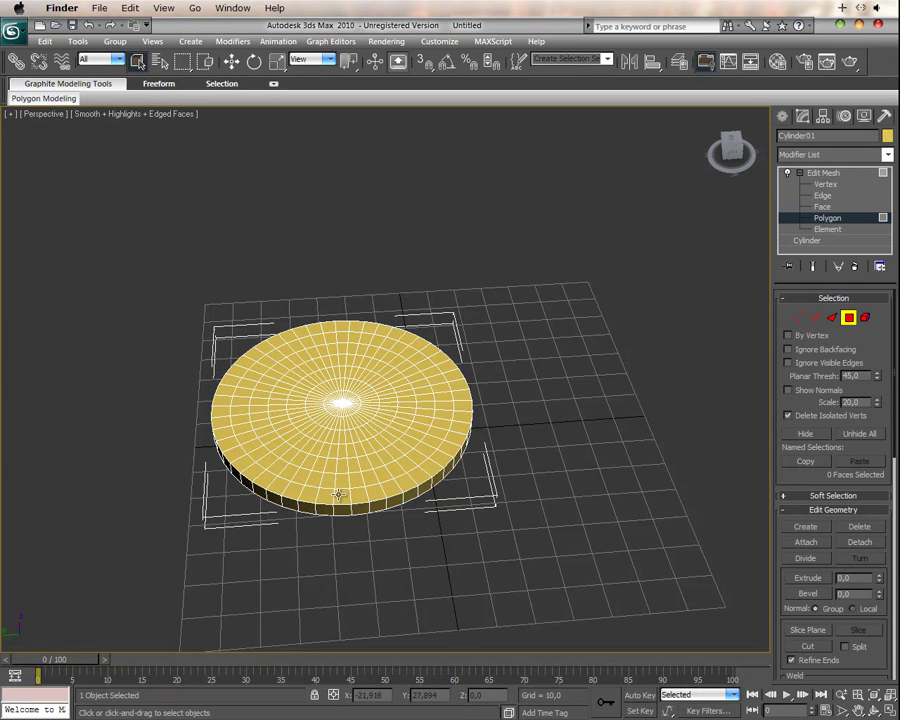
# Step: Select the outer rim faces of the top cap along its front and right side
pyautogui.keyDown('alt'); pyautogui.moveTo(350, 492); pyautogui.dragTo(355, 538, button='middle'); pyautogui.keyUp('alt')
pyautogui.click(355, 517)
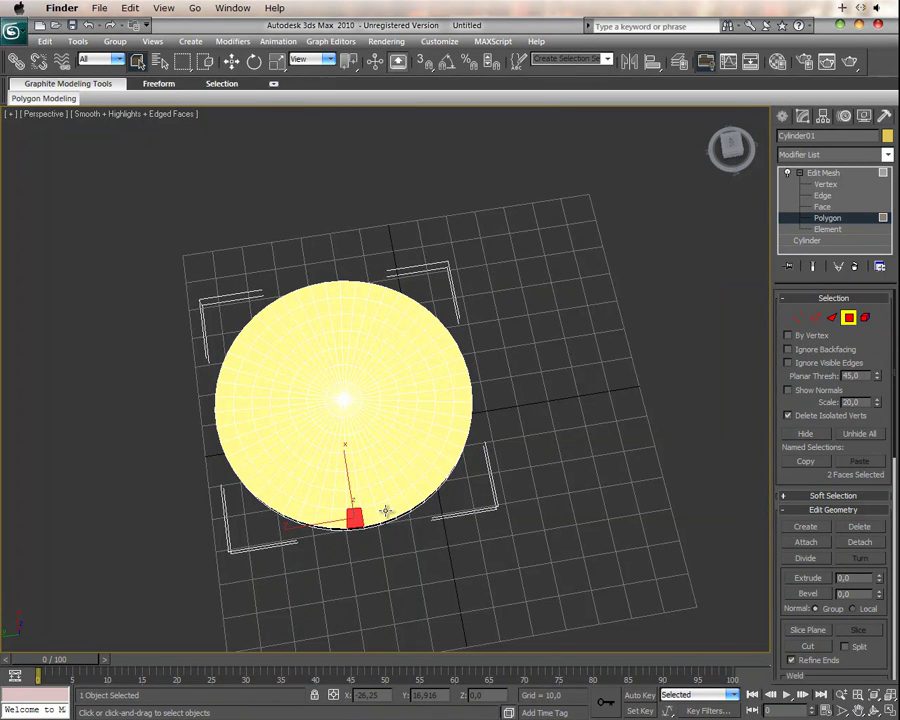
pyautogui.click(386, 511)
pyautogui.keyDown('ctrl'); pyautogui.click(370, 516); pyautogui.keyUp('ctrl')
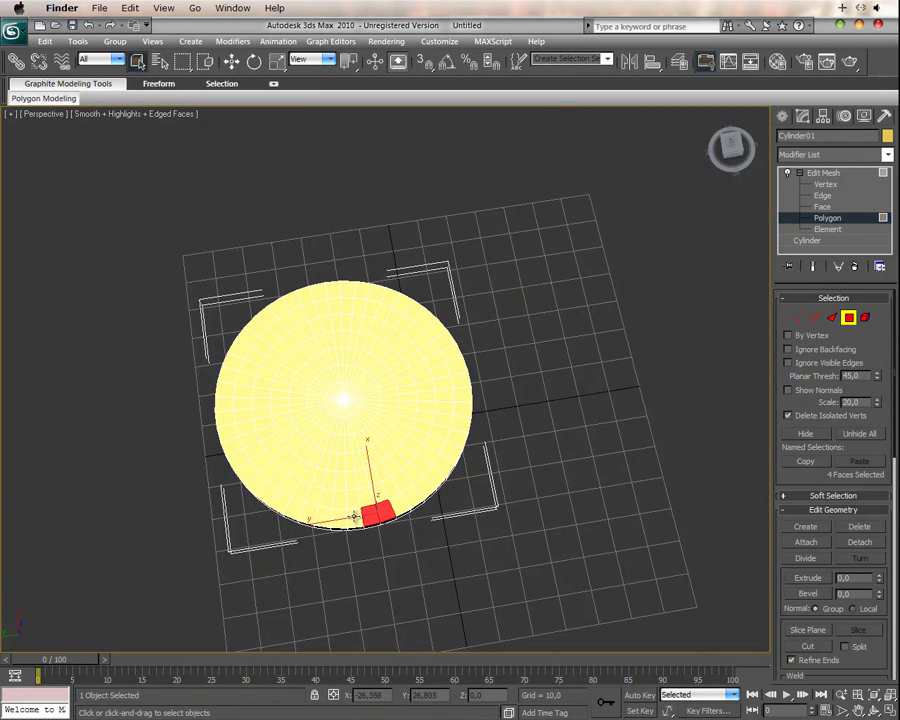
pyautogui.keyDown('ctrl'); pyautogui.click(339, 520); pyautogui.keyUp('ctrl')
pyautogui.keyDown('alt'); pyautogui.moveTo(404, 513); pyautogui.dragTo(402, 531, button='middle'); pyautogui.keyUp('alt')
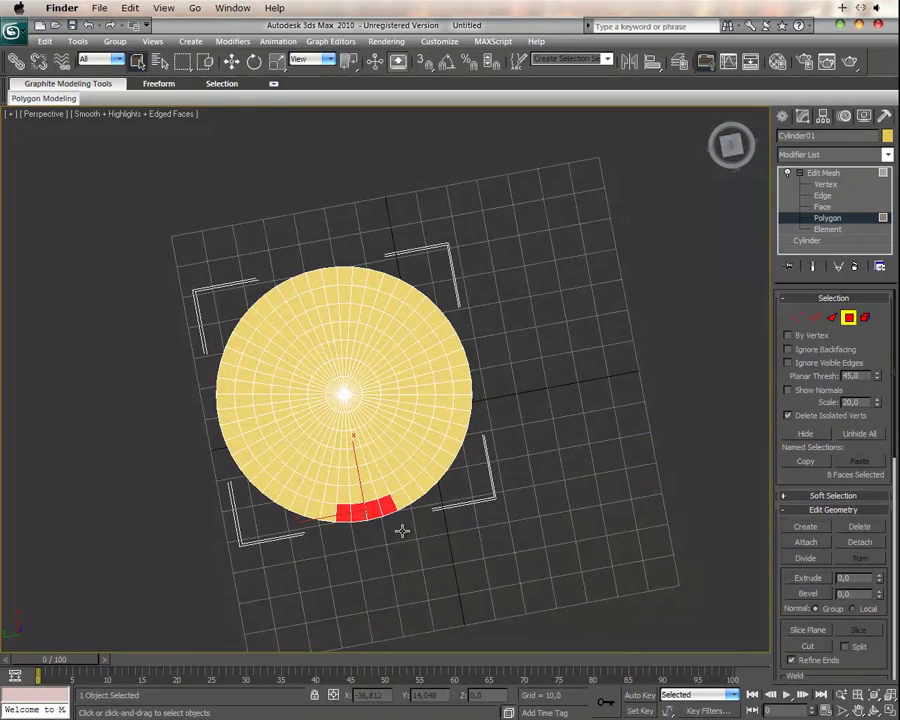
pyautogui.keyDown('ctrl'); pyautogui.click(330, 517); pyautogui.keyUp('ctrl')
pyautogui.press('z')
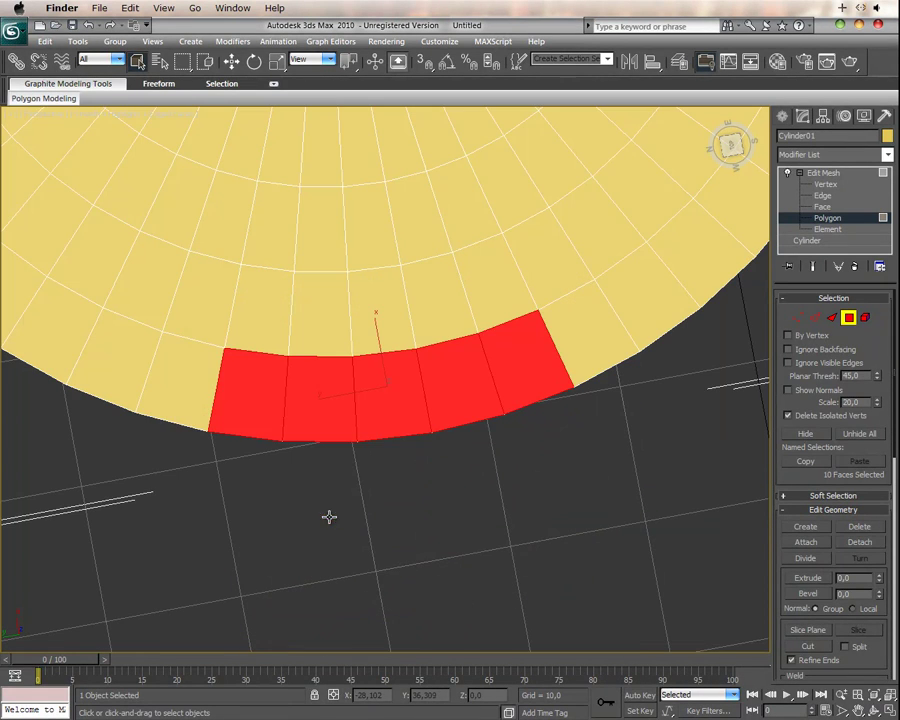
pyautogui.keyDown('ctrl'); pyautogui.click(185, 381); pyautogui.keyUp('ctrl')
pyautogui.hotkey('shift', 'z')
pyautogui.keyDown('ctrl'); pyautogui.click(255, 370); pyautogui.keyUp('ctrl')
pyautogui.keyDown('ctrl'); pyautogui.click(225, 358); pyautogui.keyUp('ctrl')
pyautogui.keyDown('ctrl'); pyautogui.click(200, 342); pyautogui.keyUp('ctrl')
pyautogui.keyDown('ctrl'); pyautogui.click(180, 320); pyautogui.keyUp('ctrl')
pyautogui.moveTo(236, 317)
pyautogui.mouseDown(button='middle')
pyautogui.moveTo(297, 426)
pyautogui.moveTo(341, 569)
pyautogui.mouseUp(button='middle')
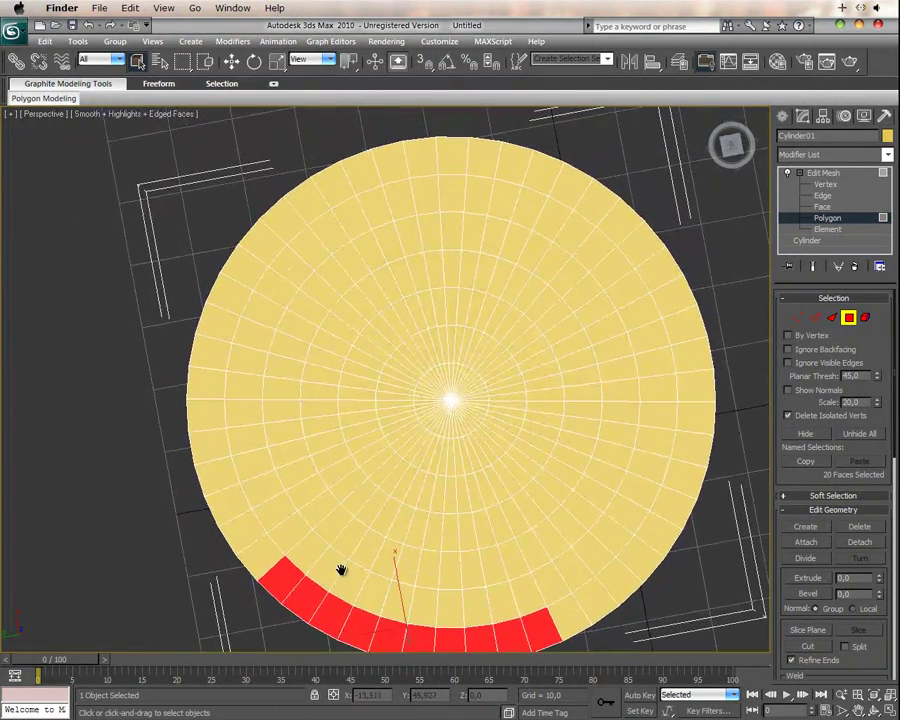
pyautogui.keyDown('ctrl'); pyautogui.click(578, 628); pyautogui.keyUp('ctrl')
pyautogui.keyDown('ctrl'); pyautogui.click(605, 612); pyautogui.keyUp('ctrl')
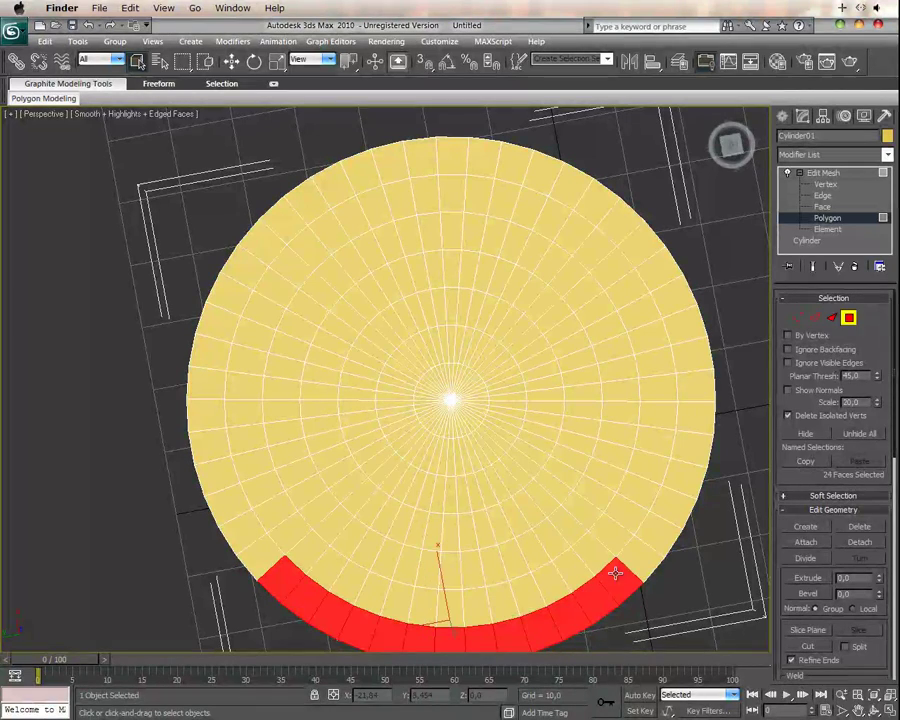
pyautogui.keyDown('ctrl'); pyautogui.click(628, 590); pyautogui.keyUp('ctrl')
pyautogui.keyDown('ctrl'); pyautogui.click(642, 560); pyautogui.keyUp('ctrl')
pyautogui.keyDown('ctrl'); pyautogui.click(665, 510); pyautogui.keyUp('ctrl')
pyautogui.keyDown('ctrl'); pyautogui.click(678, 484); pyautogui.keyUp('ctrl')
pyautogui.keyDown('ctrl'); pyautogui.click(686, 460); pyautogui.keyUp('ctrl')
pyautogui.keyDown('ctrl'); pyautogui.click(688, 434); pyautogui.keyUp('ctrl')
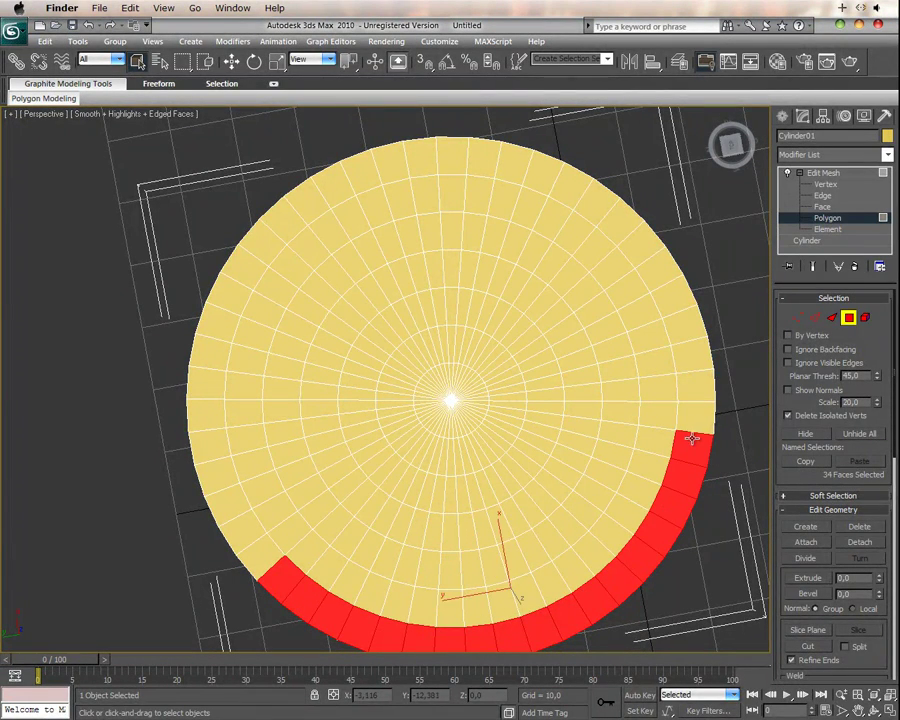
pyautogui.keyDown('ctrl'); pyautogui.click(687, 410); pyautogui.keyUp('ctrl')
pyautogui.keyDown('ctrl'); pyautogui.click(689, 390); pyautogui.keyUp('ctrl')
pyautogui.keyDown('ctrl'); pyautogui.click(688, 365); pyautogui.keyUp('ctrl')
pyautogui.keyDown('ctrl'); pyautogui.click(682, 340); pyautogui.keyUp('ctrl')
pyautogui.keyDown('ctrl'); pyautogui.click(672, 315); pyautogui.keyUp('ctrl')
pyautogui.keyDown('ctrl'); pyautogui.click(662, 296); pyautogui.keyUp('ctrl')
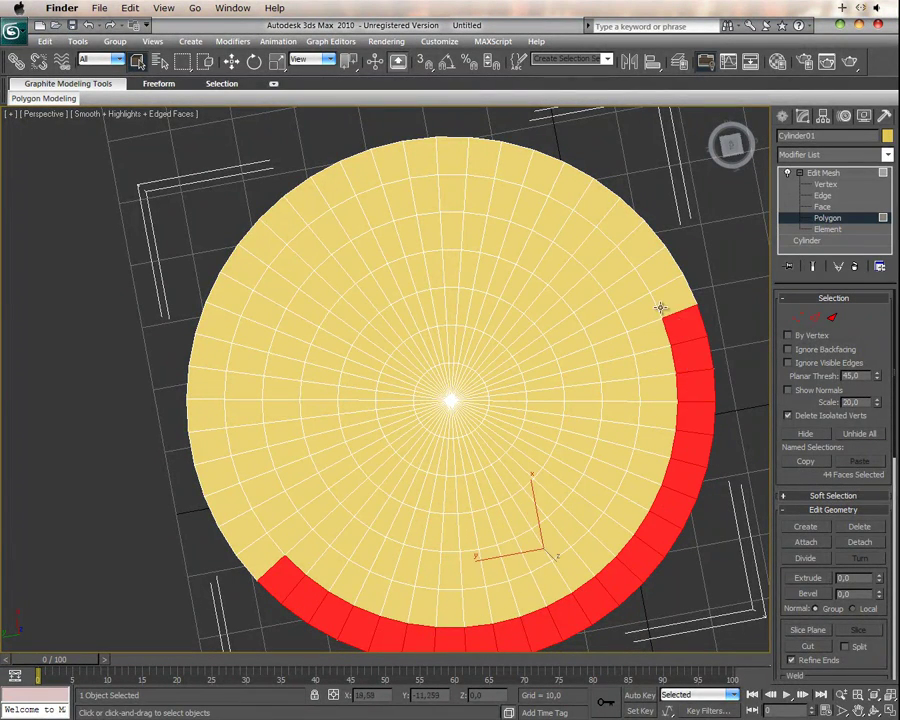
pyautogui.keyDown('ctrl'); pyautogui.click(650, 278); pyautogui.keyUp('ctrl')
pyautogui.keyDown('ctrl'); pyautogui.click(638, 258); pyautogui.keyUp('ctrl')
pyautogui.keyDown('ctrl'); pyautogui.click(628, 242); pyautogui.keyUp('ctrl')
pyautogui.keyDown('ctrl'); pyautogui.click(613, 231); pyautogui.keyUp('ctrl')
pyautogui.keyDown('ctrl'); pyautogui.click(599, 216); pyautogui.keyUp('ctrl')
pyautogui.keyDown('ctrl'); pyautogui.click(585, 202); pyautogui.keyUp('ctrl')
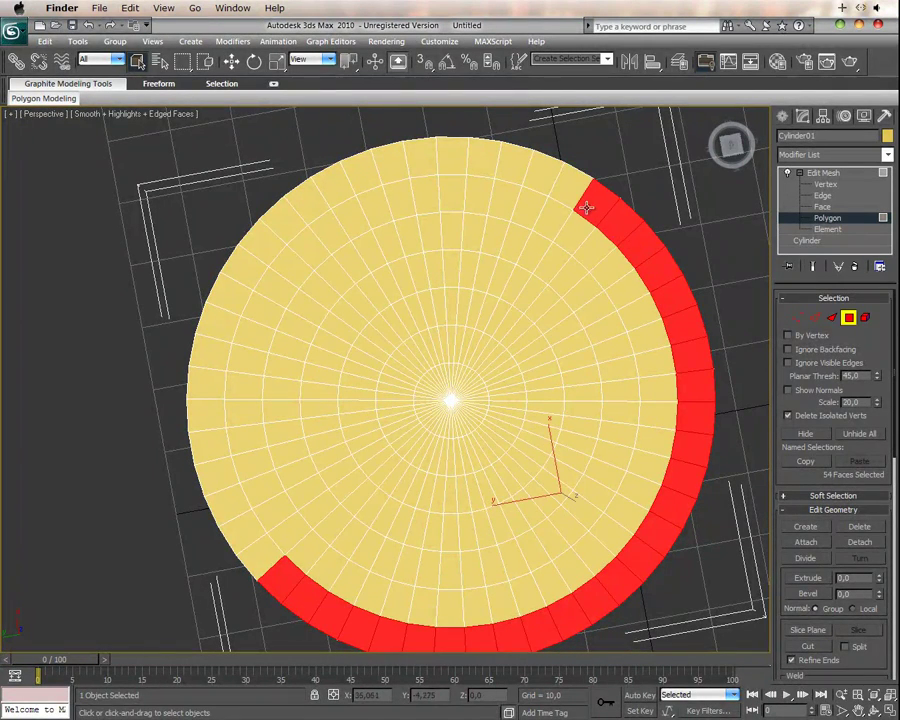
pyautogui.keyDown('ctrl'); pyautogui.click(557, 191); pyautogui.keyUp('ctrl')
# Step: Add the back and left rim faces, closing the full ring of 100 outer faces
pyautogui.keyDown('ctrl'); pyautogui.click(524, 178); pyautogui.keyUp('ctrl')
pyautogui.keyDown('ctrl'); pyautogui.click(506, 172); pyautogui.keyUp('ctrl')
pyautogui.keyDown('ctrl'); pyautogui.click(490, 169); pyautogui.keyUp('ctrl')
pyautogui.keyDown('ctrl'); pyautogui.click(472, 169); pyautogui.keyUp('ctrl')
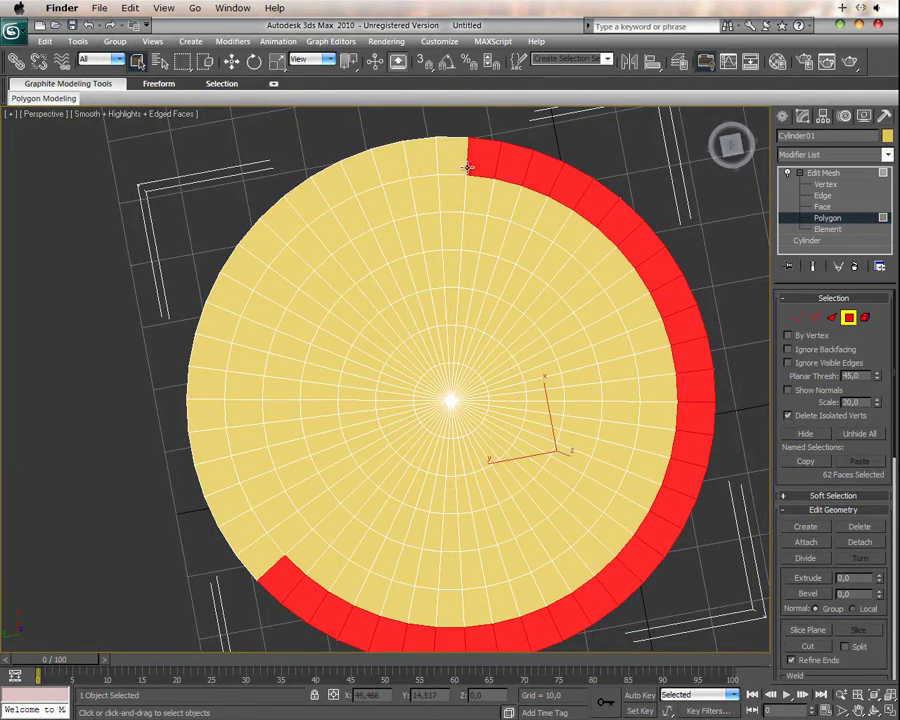
pyautogui.keyDown('ctrl'); pyautogui.click(456, 165); pyautogui.keyUp('ctrl')
pyautogui.keyDown('ctrl'); pyautogui.click(440, 162); pyautogui.keyUp('ctrl')
pyautogui.keyDown('ctrl'); pyautogui.click(418, 166); pyautogui.keyUp('ctrl')
pyautogui.keyDown('ctrl'); pyautogui.click(400, 168); pyautogui.keyUp('ctrl')
pyautogui.keyDown('ctrl'); pyautogui.click(383, 173); pyautogui.keyUp('ctrl')
pyautogui.keyDown('ctrl'); pyautogui.click(354, 183); pyautogui.keyUp('ctrl')
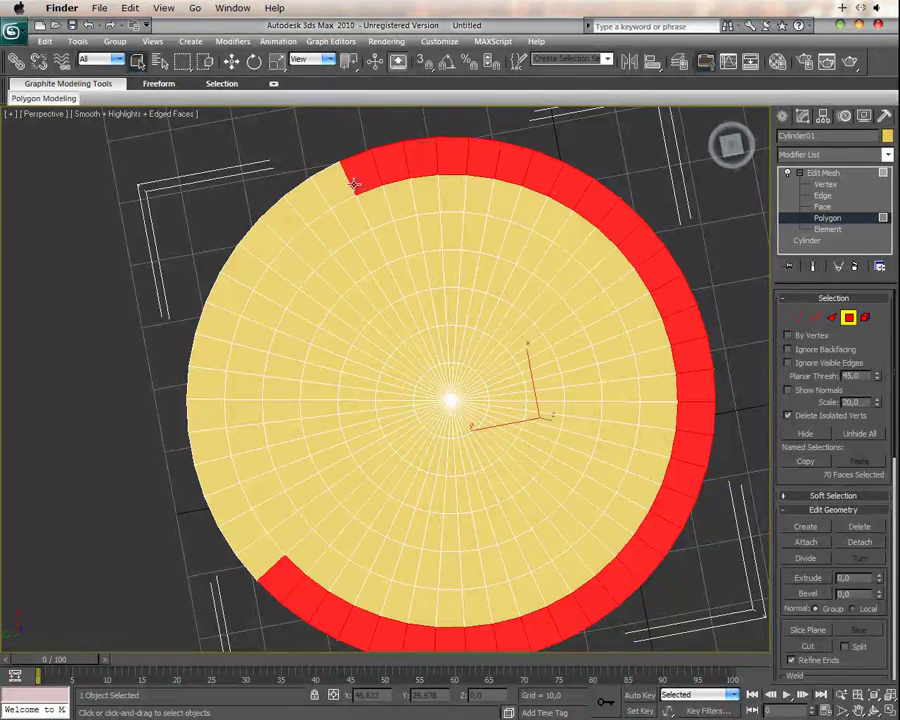
pyautogui.keyDown('ctrl'); pyautogui.click(340, 190); pyautogui.keyUp('ctrl')
pyautogui.keyDown('ctrl'); pyautogui.click(331, 195); pyautogui.keyUp('ctrl')
pyautogui.keyDown('ctrl'); pyautogui.click(307, 212); pyautogui.keyUp('ctrl')
pyautogui.keyDown('ctrl'); pyautogui.click(288, 226); pyautogui.keyUp('ctrl')
pyautogui.keyDown('ctrl'); pyautogui.click(262, 248); pyautogui.keyUp('ctrl')
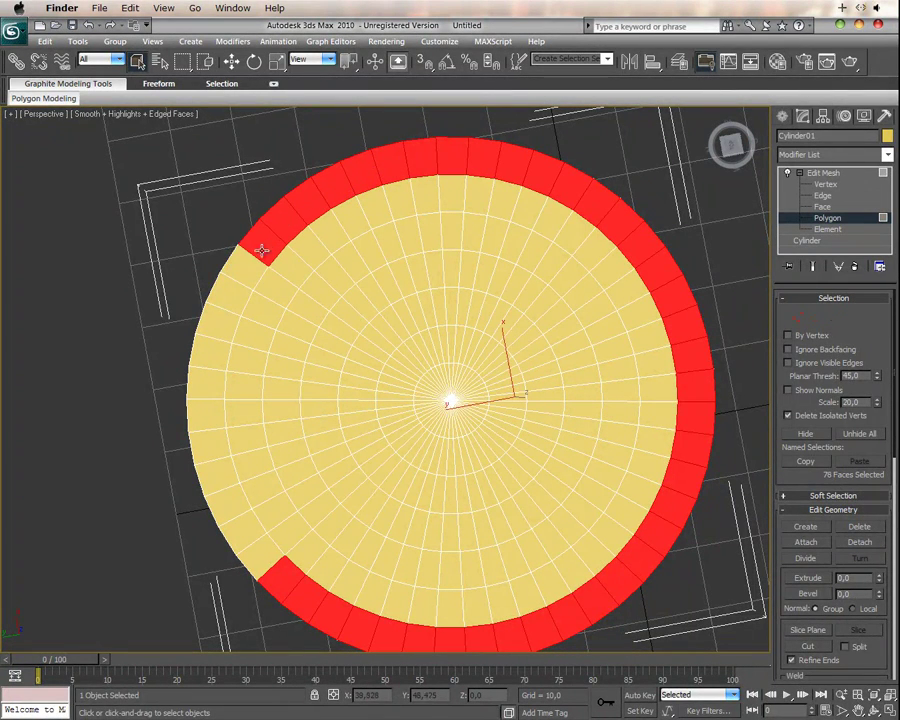
pyautogui.keyDown('ctrl'); pyautogui.click(245, 285); pyautogui.keyUp('ctrl')
pyautogui.keyDown('ctrl'); pyautogui.click(220, 300); pyautogui.keyUp('ctrl')
pyautogui.keyDown('ctrl'); pyautogui.click(210, 325); pyautogui.keyUp('ctrl')
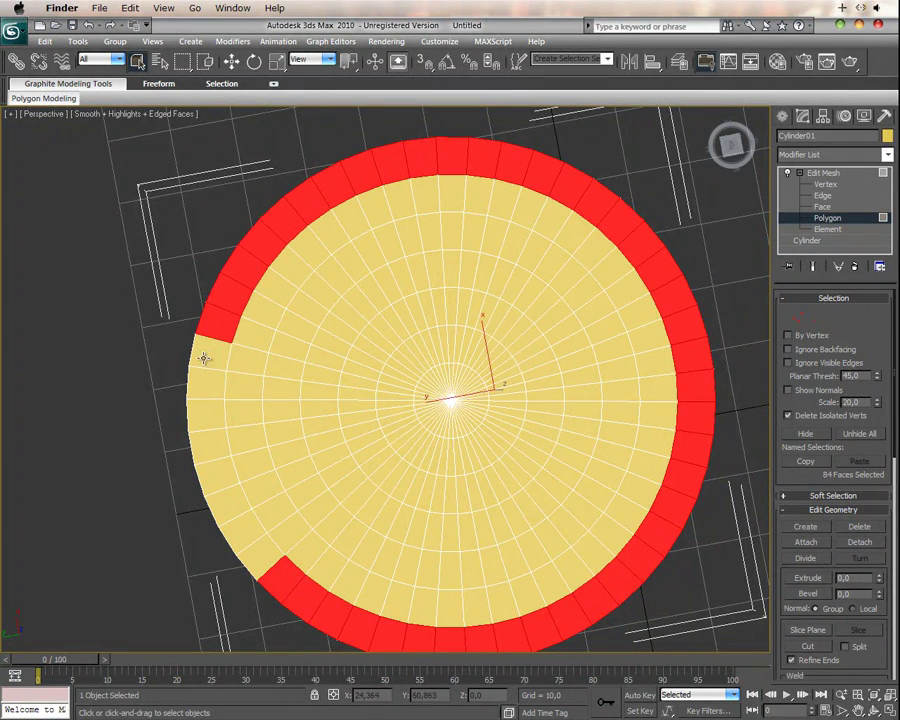
pyautogui.keyDown('ctrl'); pyautogui.click(205, 353); pyautogui.keyUp('ctrl')
pyautogui.keyDown('ctrl'); pyautogui.click(202, 383); pyautogui.keyUp('ctrl')
pyautogui.keyDown('ctrl'); pyautogui.click(201, 415); pyautogui.keyUp('ctrl')
pyautogui.keyDown('ctrl'); pyautogui.click(202, 440); pyautogui.keyUp('ctrl')
pyautogui.keyDown('ctrl'); pyautogui.click(206, 458); pyautogui.keyUp('ctrl')
pyautogui.keyDown('ctrl'); pyautogui.click(213, 474); pyautogui.keyUp('ctrl')
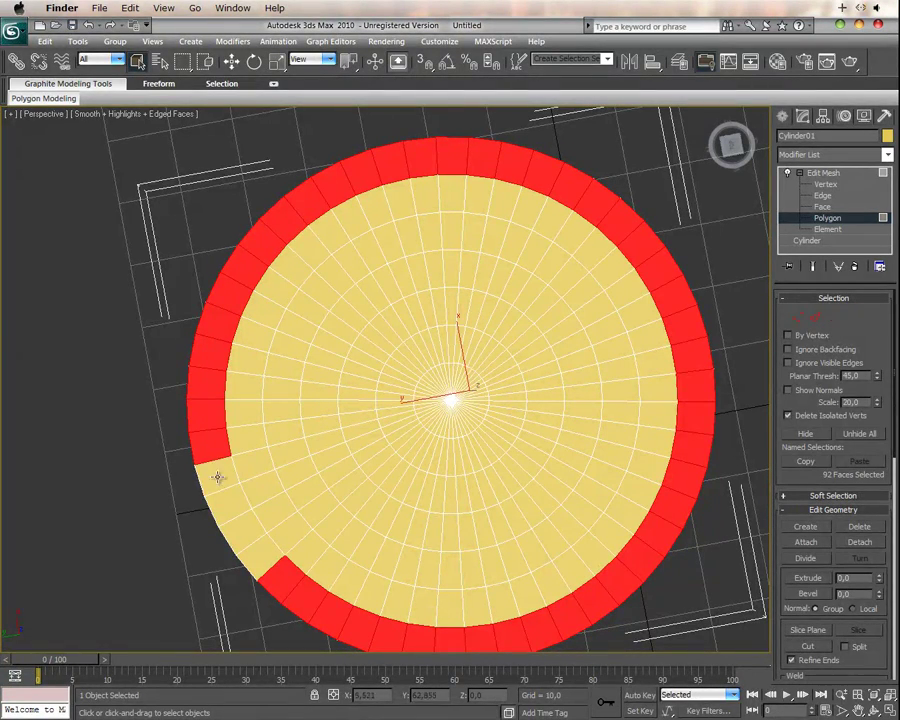
pyautogui.keyDown('ctrl'); pyautogui.click(220, 492); pyautogui.keyUp('ctrl')
pyautogui.keyDown('ctrl'); pyautogui.click(231, 512); pyautogui.keyUp('ctrl')
pyautogui.keyDown('ctrl'); pyautogui.click(238, 528); pyautogui.keyUp('ctrl')
pyautogui.keyDown('ctrl'); pyautogui.click(249, 538); pyautogui.keyUp('ctrl')
pyautogui.keyDown('ctrl'); pyautogui.click(263, 554); pyautogui.keyUp('ctrl')
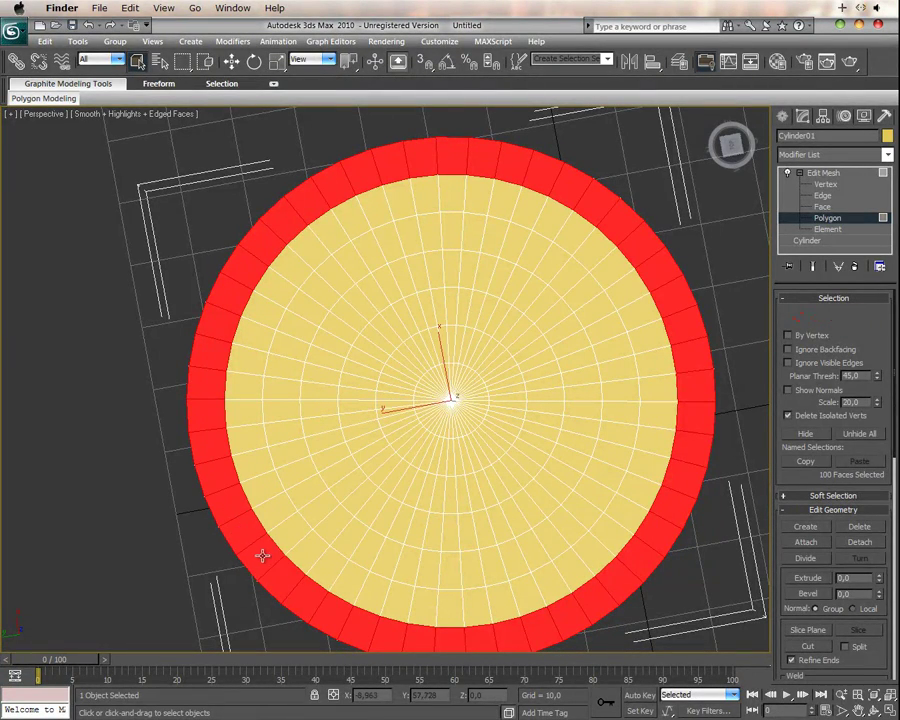
# Step: Extrude the 100 selected rim faces upward into a tall wall, making a shallow tray
pyautogui.keyDown('alt'); pyautogui.moveTo(448, 508); pyautogui.dragTo(436, 422, button='middle'); pyautogui.keyUp('alt')
pyautogui.scroll(-3, 436, 422)
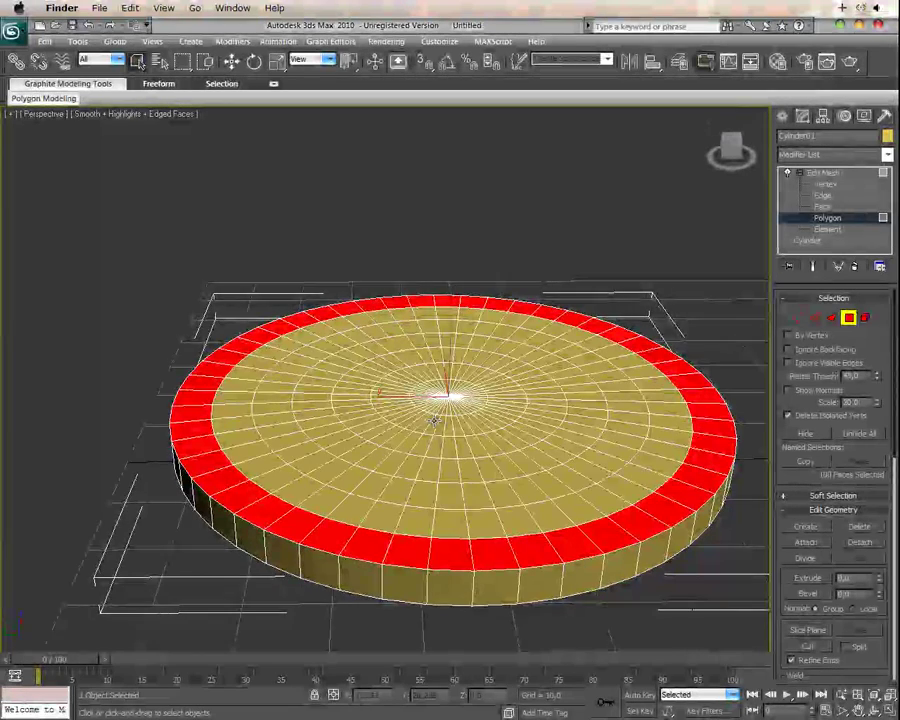
pyautogui.click(818, 580)
pyautogui.moveTo(508, 464)
pyautogui.mouseDown()
pyautogui.moveTo(491, 423)
pyautogui.moveTo(487, 373)
pyautogui.moveTo(484, 390)
pyautogui.mouseUp()
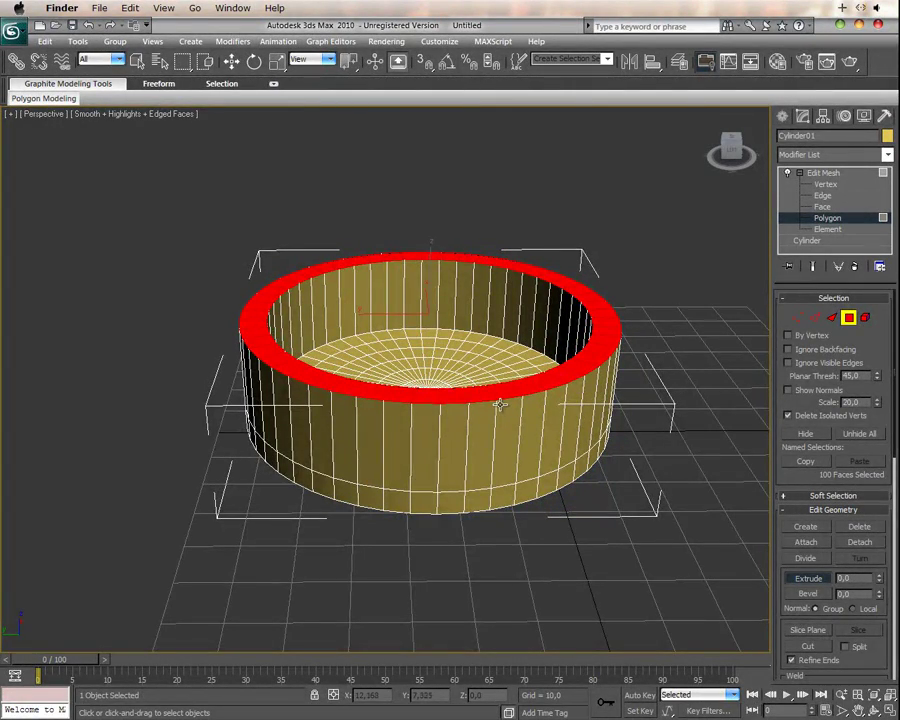
pyautogui.keyDown('alt'); pyautogui.moveTo(500, 404); pyautogui.dragTo(517, 493, button='middle'); pyautogui.keyUp('alt')
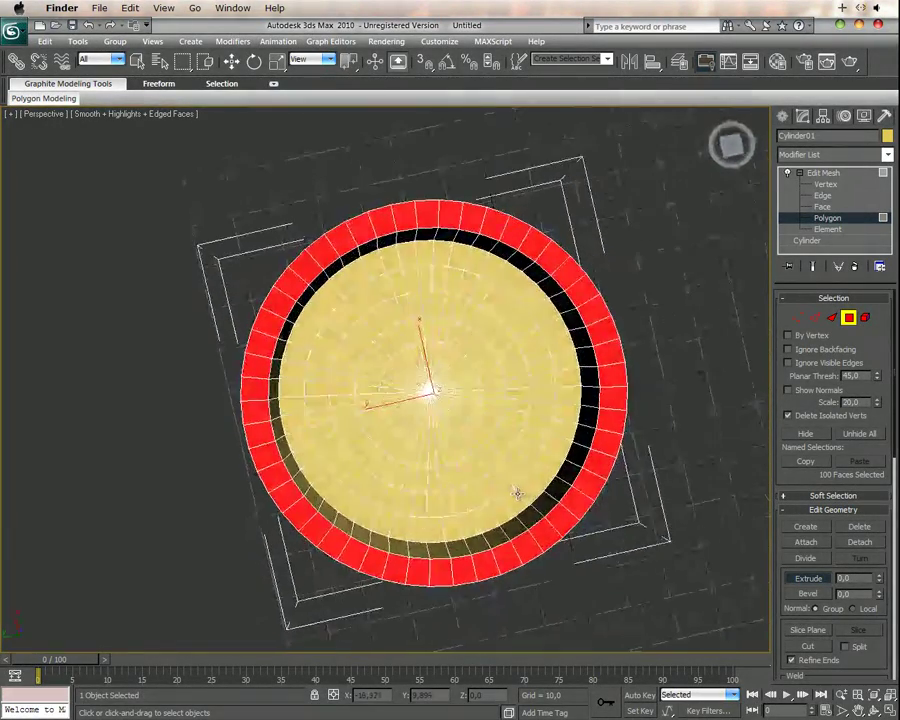
# Step: Select inner floor faces inside the wall, running up the right side and across the back
pyautogui.click(484, 459)
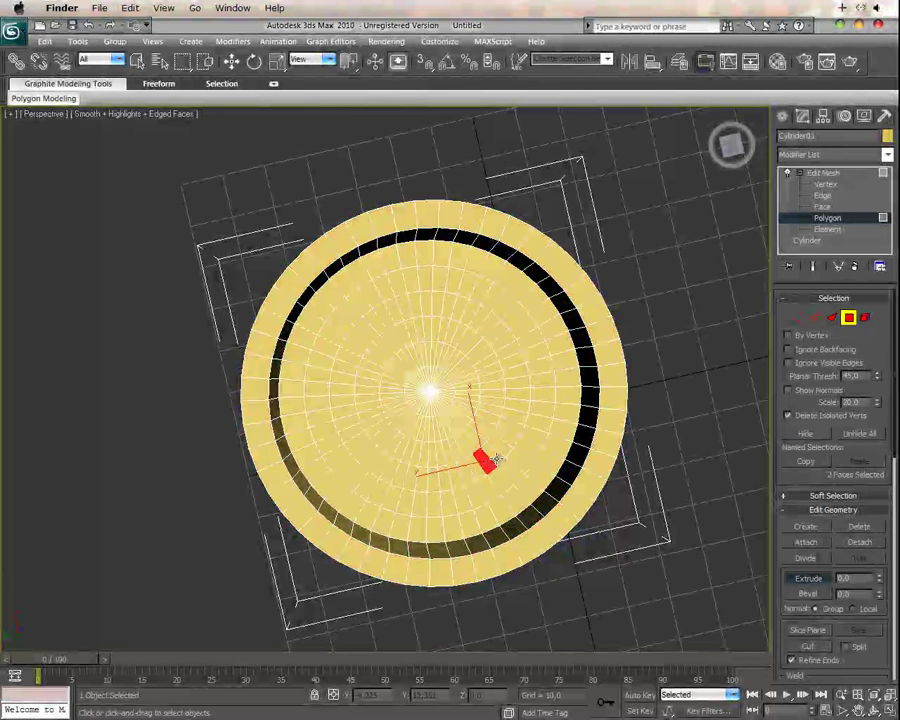
pyautogui.keyDown('ctrl'); pyautogui.click(488, 452); pyautogui.keyUp('ctrl')
pyautogui.keyDown('ctrl'); pyautogui.click(498, 445); pyautogui.keyUp('ctrl')
pyautogui.keyDown('ctrl'); pyautogui.click(507, 432); pyautogui.keyUp('ctrl')
pyautogui.keyDown('ctrl'); pyautogui.click(510, 418); pyautogui.keyUp('ctrl')
pyautogui.keyDown('ctrl'); pyautogui.click(513, 402); pyautogui.keyUp('ctrl')
pyautogui.keyDown('ctrl'); pyautogui.click(514, 390); pyautogui.keyUp('ctrl')
pyautogui.keyDown('ctrl'); pyautogui.click(514, 380); pyautogui.keyUp('ctrl')
pyautogui.keyDown('ctrl'); pyautogui.click(513, 370); pyautogui.keyUp('ctrl')
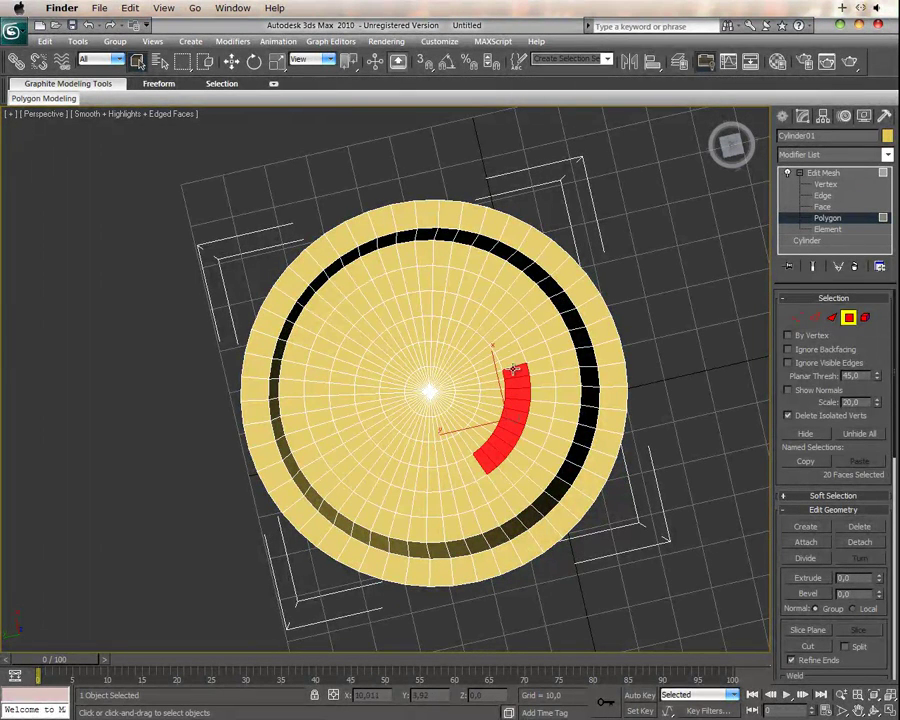
pyautogui.keyDown('ctrl'); pyautogui.click(508, 357); pyautogui.keyUp('ctrl')
pyautogui.keyDown('ctrl'); pyautogui.click(495, 345); pyautogui.keyUp('ctrl')
pyautogui.keyDown('ctrl'); pyautogui.click(490, 333); pyautogui.keyUp('ctrl')
pyautogui.keyDown('ctrl'); pyautogui.click(476, 321); pyautogui.keyUp('ctrl')
pyautogui.keyDown('ctrl'); pyautogui.click(467, 314); pyautogui.keyUp('ctrl')
pyautogui.keyDown('ctrl'); pyautogui.click(455, 315); pyautogui.keyUp('ctrl')
pyautogui.keyDown('ctrl'); pyautogui.click(440, 304); pyautogui.keyUp('ctrl')
pyautogui.keyDown('ctrl'); pyautogui.click(406, 312); pyautogui.keyUp('ctrl')
pyautogui.keyDown('ctrl'); pyautogui.click(391, 311); pyautogui.keyUp('ctrl')
pyautogui.keyDown('ctrl'); pyautogui.click(380, 315); pyautogui.keyUp('ctrl')
pyautogui.keyDown('ctrl'); pyautogui.click(371, 326); pyautogui.keyUp('ctrl')
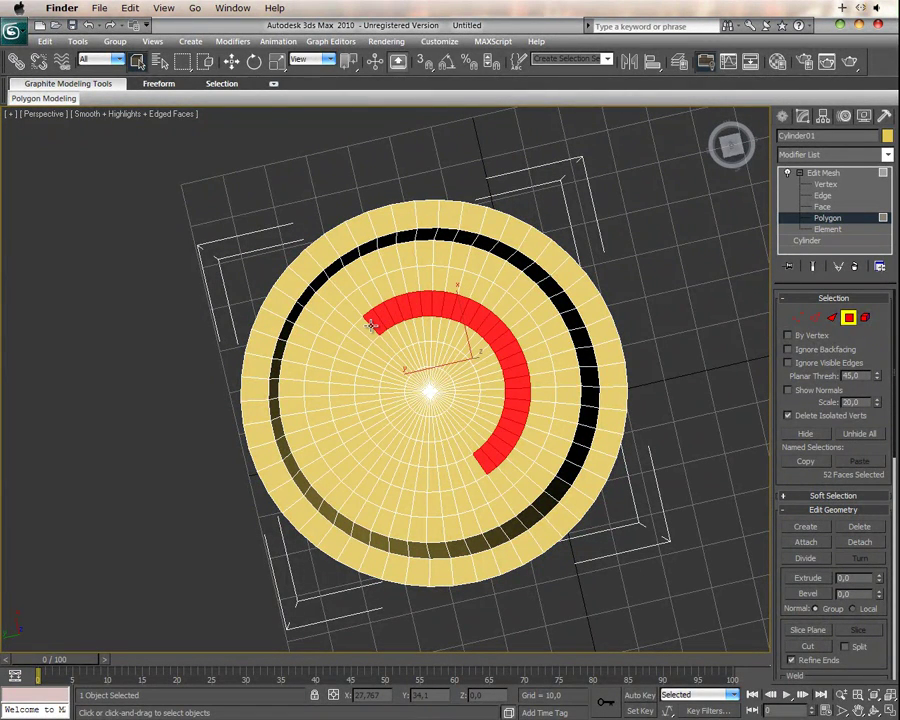
pyautogui.keyDown('ctrl'); pyautogui.click(362, 331); pyautogui.keyUp('ctrl')
pyautogui.keyDown('ctrl'); pyautogui.click(358, 338); pyautogui.keyUp('ctrl')
# Step: Add floor faces down the left and along the front, completing the 100-face inner ring
pyautogui.keyDown('ctrl'); pyautogui.click(350, 352); pyautogui.keyUp('ctrl')
pyautogui.keyDown('ctrl'); pyautogui.click(348, 361); pyautogui.keyUp('ctrl')
pyautogui.keyDown('ctrl'); pyautogui.click(346, 371); pyautogui.keyUp('ctrl')
pyautogui.keyDown('ctrl'); pyautogui.click(344, 380); pyautogui.keyUp('ctrl')
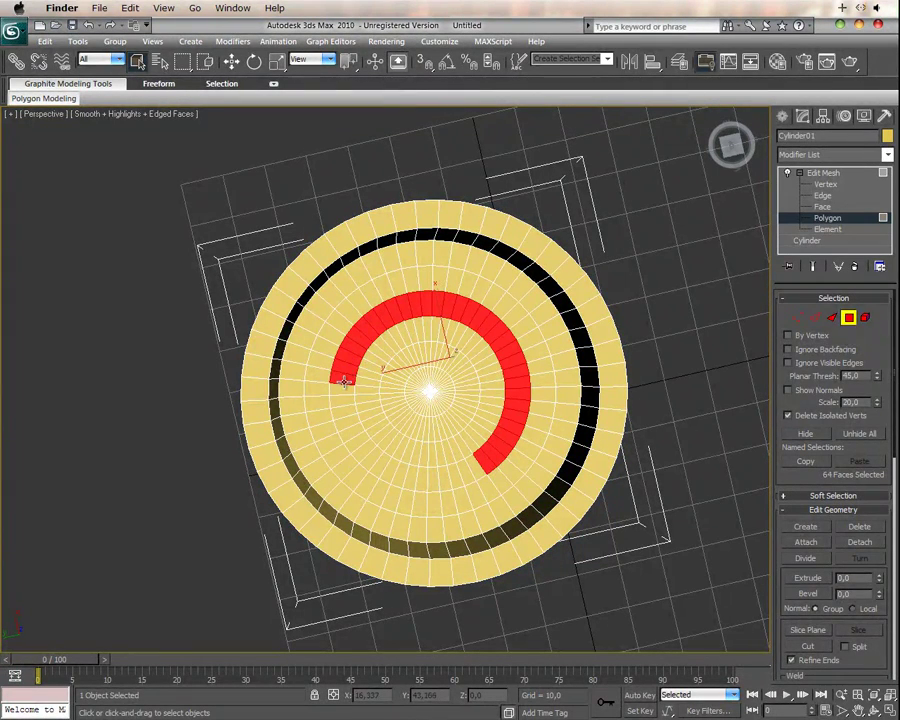
pyautogui.keyDown('ctrl'); pyautogui.click(345, 392); pyautogui.keyUp('ctrl')
pyautogui.keyDown('ctrl'); pyautogui.click(346, 403); pyautogui.keyUp('ctrl')
pyautogui.keyDown('ctrl'); pyautogui.click(348, 418); pyautogui.keyUp('ctrl')
pyautogui.keyDown('ctrl'); pyautogui.click(354, 431); pyautogui.keyUp('ctrl')
pyautogui.keyDown('ctrl'); pyautogui.click(358, 440); pyautogui.keyUp('ctrl')
pyautogui.keyDown('ctrl'); pyautogui.click(366, 446); pyautogui.keyUp('ctrl')
pyautogui.keyDown('ctrl'); pyautogui.click(374, 454); pyautogui.keyUp('ctrl')
pyautogui.keyDown('ctrl'); pyautogui.click(382, 462); pyautogui.keyUp('ctrl')
pyautogui.keyDown('ctrl'); pyautogui.click(384, 465); pyautogui.keyUp('ctrl')
pyautogui.keyDown('ctrl'); pyautogui.click(394, 468); pyautogui.keyUp('ctrl')
pyautogui.keyDown('ctrl'); pyautogui.click(402, 474); pyautogui.keyUp('ctrl')
pyautogui.keyDown('ctrl'); pyautogui.click(413, 477); pyautogui.keyUp('ctrl')
pyautogui.keyDown('ctrl'); pyautogui.click(432, 480); pyautogui.keyUp('ctrl')
pyautogui.keyDown('ctrl'); pyautogui.click(438, 481); pyautogui.keyUp('ctrl')
pyautogui.keyDown('ctrl'); pyautogui.click(444, 482); pyautogui.keyUp('ctrl')
pyautogui.keyDown('ctrl'); pyautogui.click(458, 482); pyautogui.keyUp('ctrl')
pyautogui.keyDown('ctrl'); pyautogui.click(474, 468); pyautogui.keyUp('ctrl')
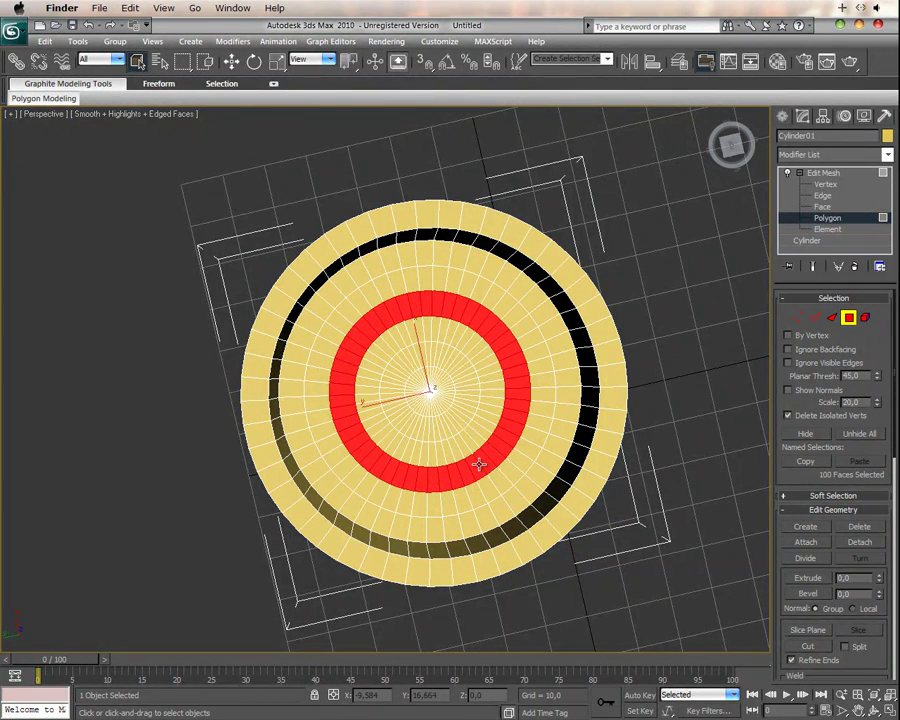
# Step: Raise the inner ring of floor faces upward along Z inside the cylinder
pyautogui.press('w')
pyautogui.moveTo(518, 450)
pyautogui.keyDown('alt'); pyautogui.mouseDown(button='middle')
pyautogui.moveTo(507, 432)
pyautogui.moveTo(505, 500)
pyautogui.mouseUp(button='middle'); pyautogui.keyUp('alt')
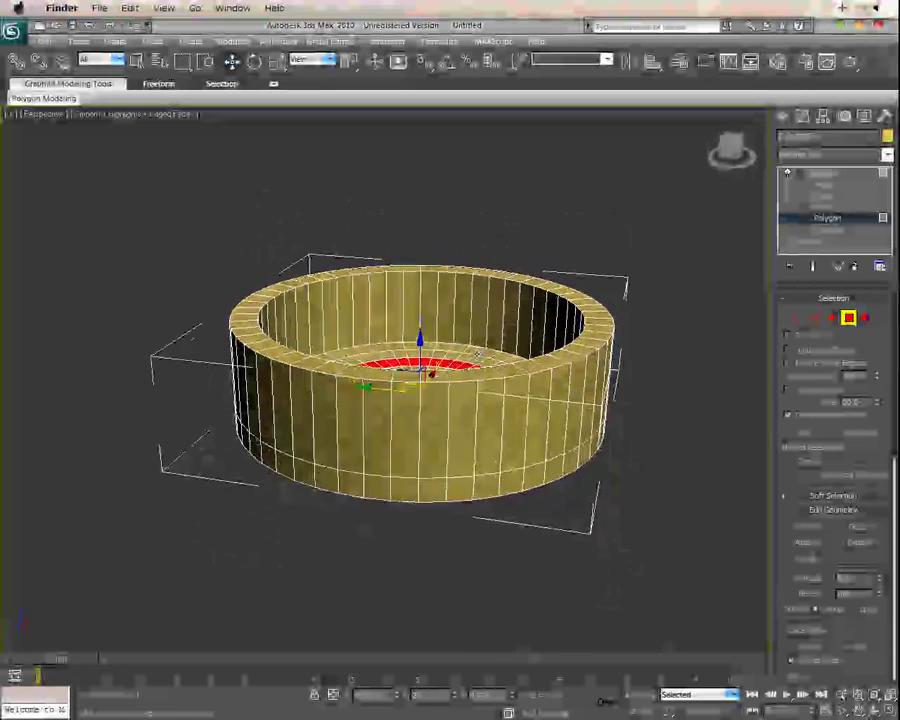
pyautogui.moveTo(420, 339); pyautogui.dragTo(412, 269)
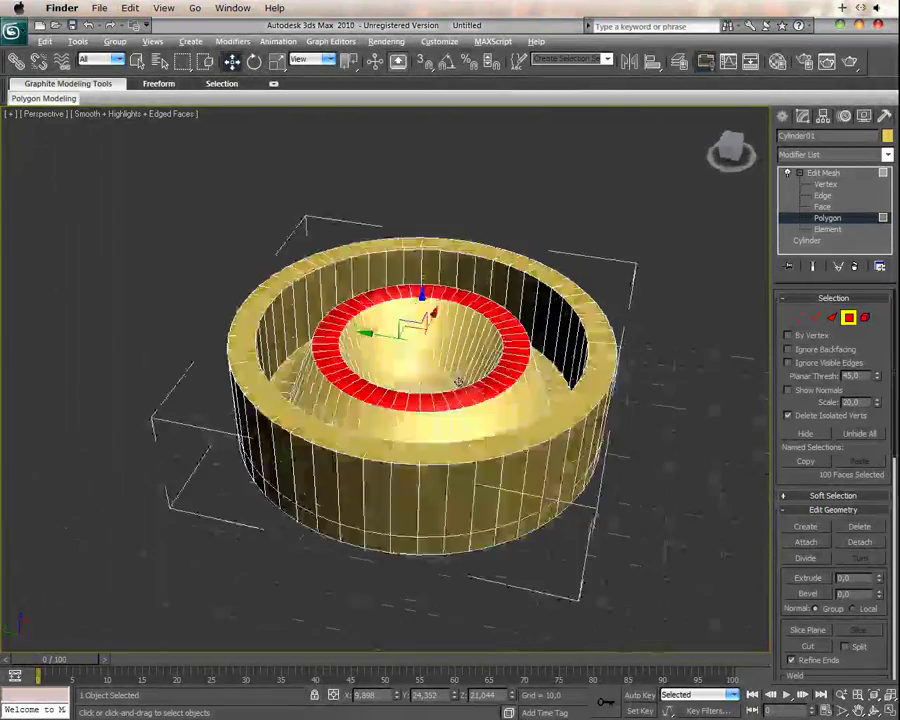
# Step: Looking down into the cylinder, select the 50 faces of the centre floor disc
pyautogui.keyDown('alt'); pyautogui.moveTo(458, 381); pyautogui.dragTo(445, 425, button='middle'); pyautogui.keyUp('alt')
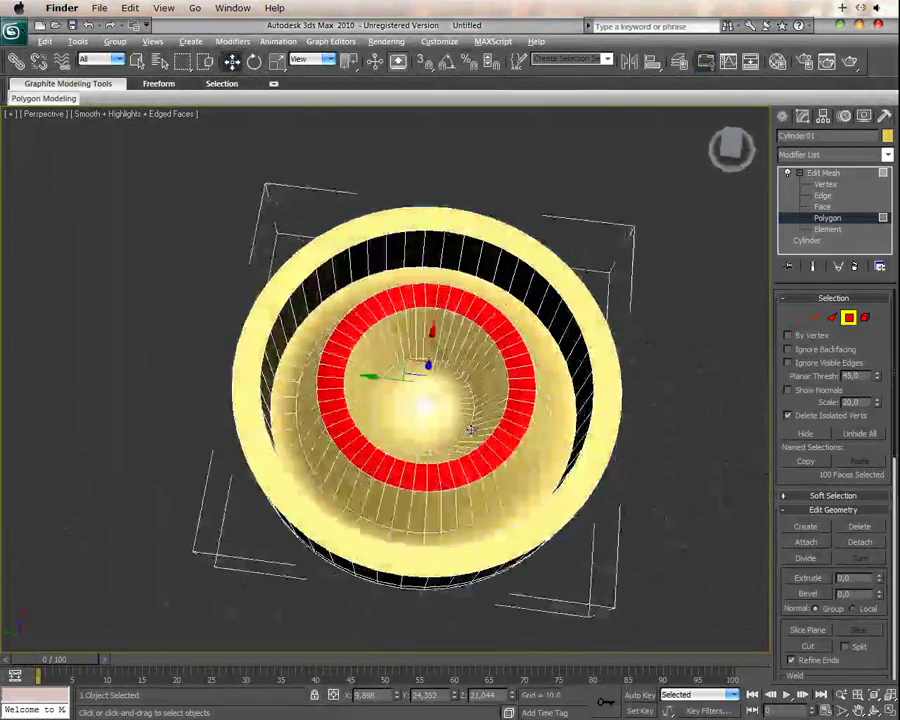
pyautogui.scroll(5, 440, 429)
pyautogui.scroll(3, 440, 429)
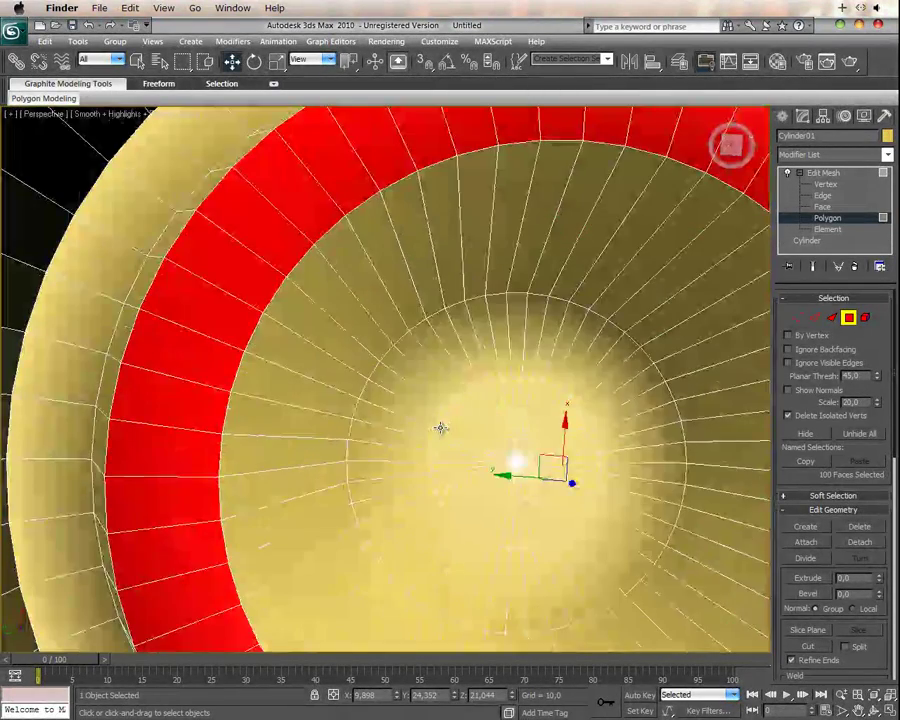
pyautogui.scroll(2, 430, 415)
pyautogui.scroll(3, 446, 409)
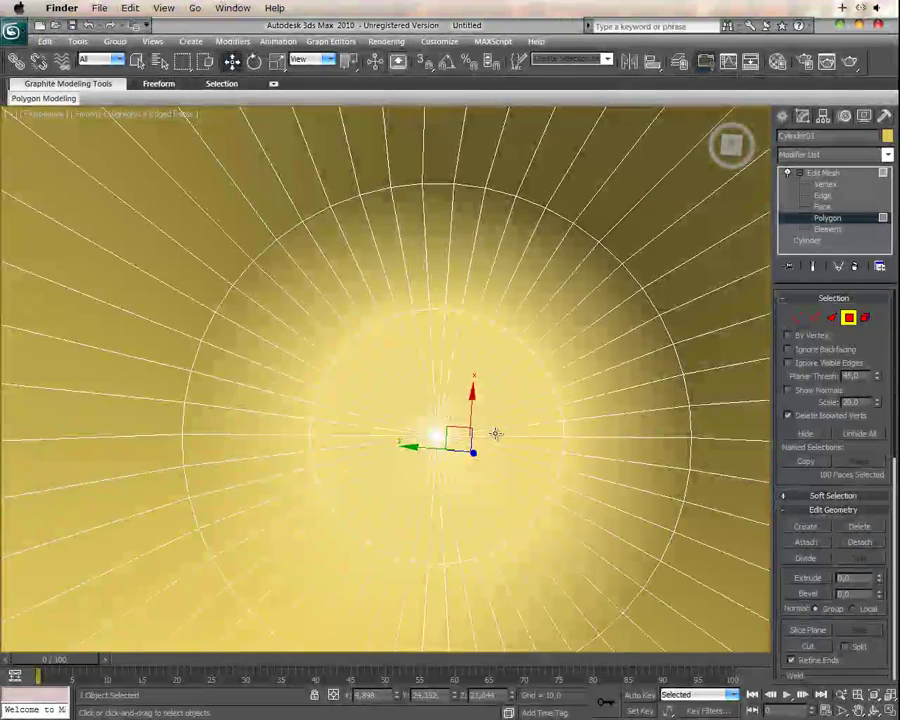
pyautogui.scroll(-2, 460, 420)
pyautogui.scroll(-2, 470, 405)
pyautogui.moveTo(475, 401); pyautogui.dragTo(470, 394, button='middle')
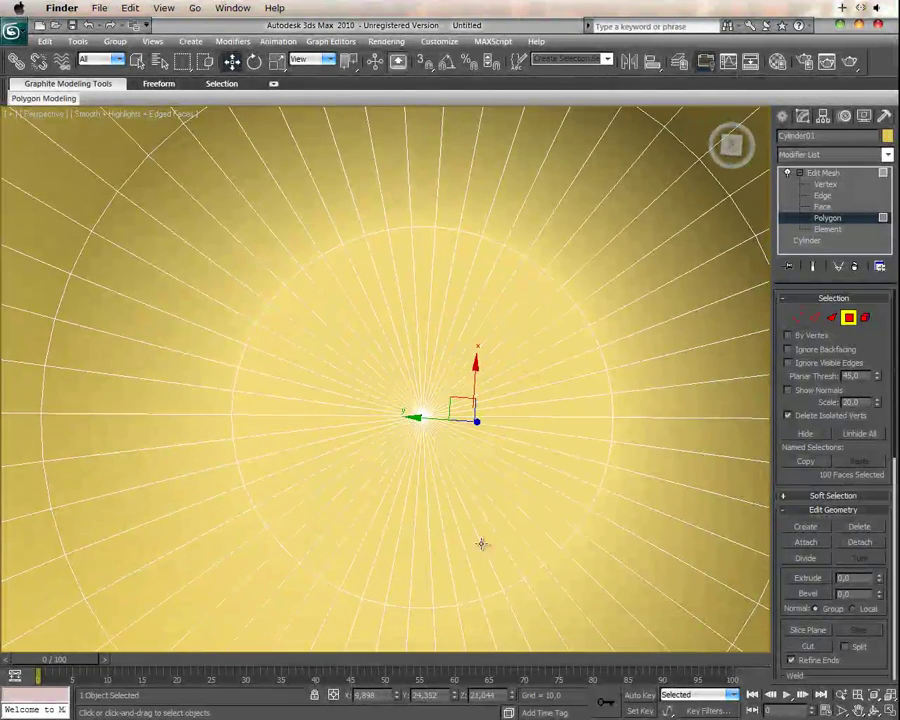
pyautogui.moveTo(480, 569)
pyautogui.mouseDown()
pyautogui.moveTo(541, 517)
pyautogui.moveTo(548, 428)
pyautogui.moveTo(517, 376)
pyautogui.moveTo(485, 356)
pyautogui.moveTo(494, 360)
pyautogui.moveTo(440, 360)
pyautogui.moveTo(440, 340)
pyautogui.moveTo(404, 330)
pyautogui.moveTo(380, 336)
pyautogui.moveTo(386, 326)
pyautogui.moveTo(360, 348)
pyautogui.moveTo(333, 398)
pyautogui.moveTo(348, 470)
pyautogui.moveTo(342, 464)
pyautogui.moveTo(432, 526)
pyautogui.moveTo(478, 512)
pyautogui.mouseUp()
# Step: Move the selected centre faces up along Z into a raised hub
pyautogui.keyDown('alt'); pyautogui.moveTo(481, 512); pyautogui.dragTo(443, 414, button='middle'); pyautogui.keyUp('alt')
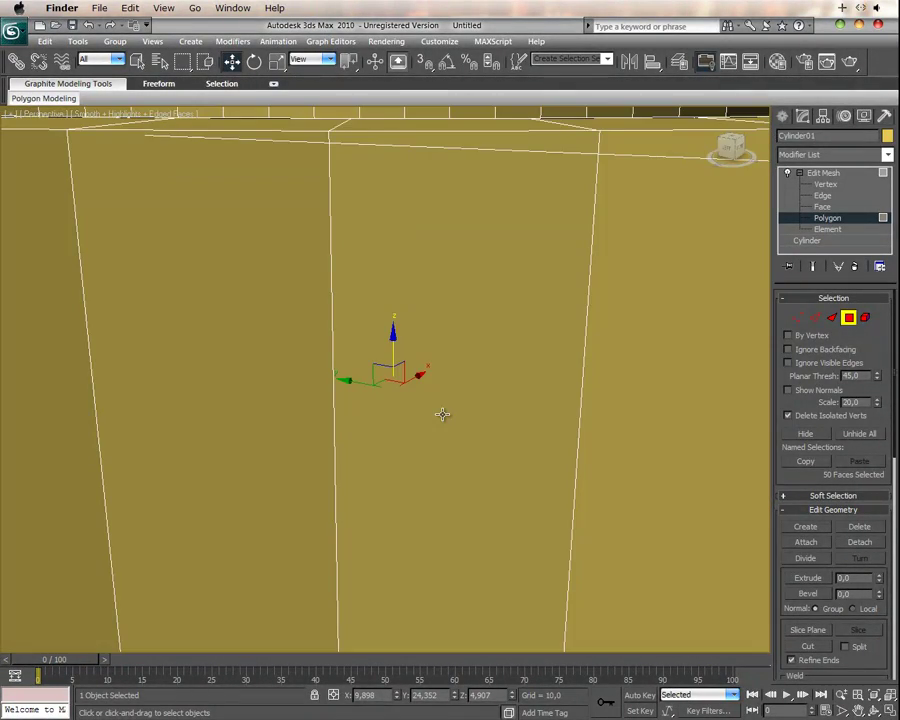
pyautogui.scroll(-5, 421, 357)
pyautogui.scroll(-5, 390, 385)
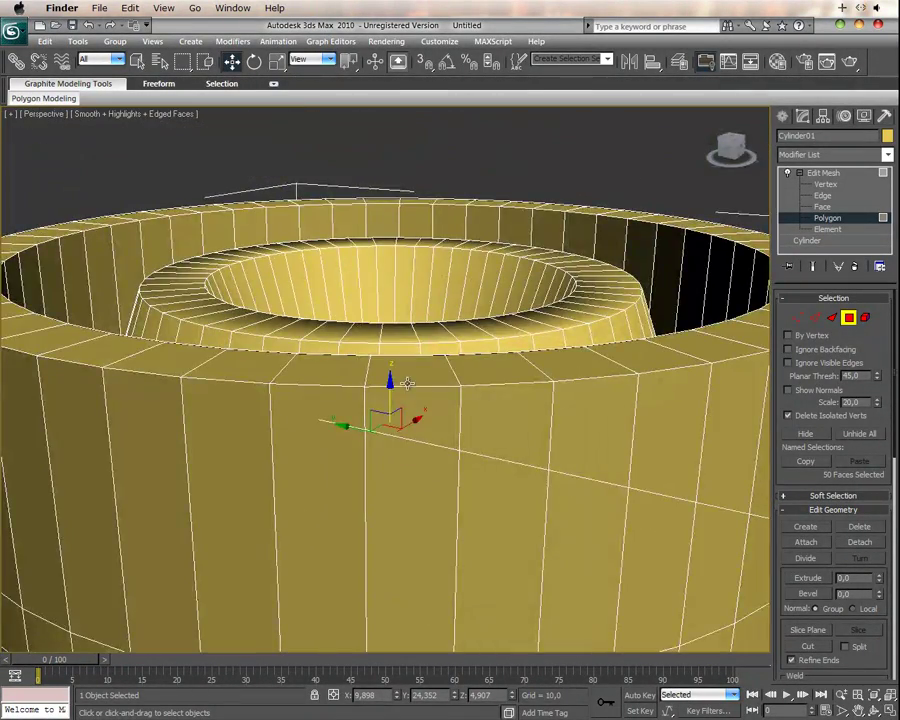
pyautogui.moveTo(388, 366); pyautogui.dragTo(388, 328)
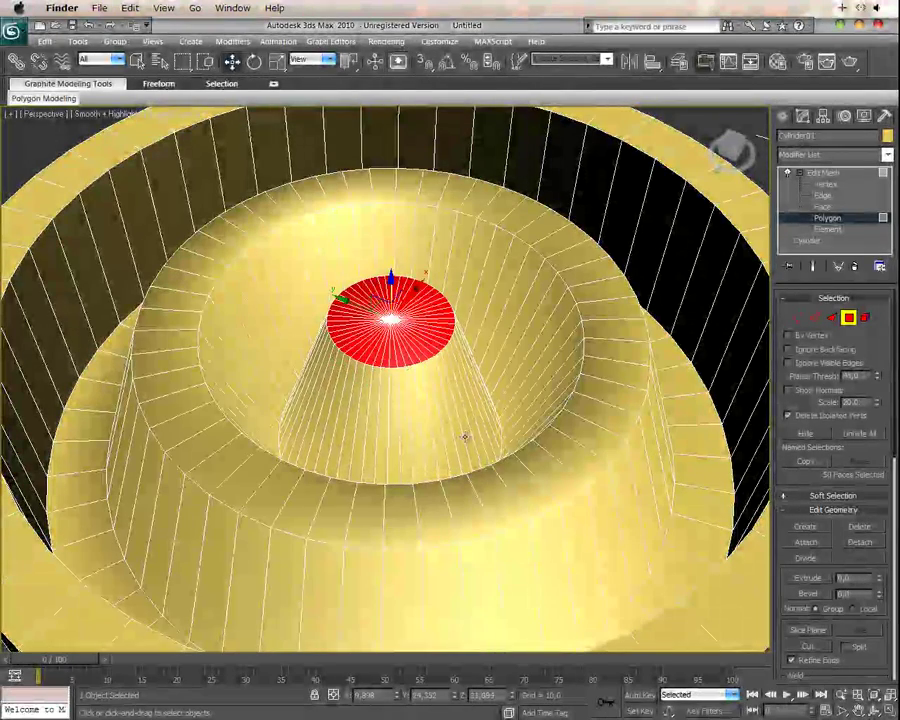
pyautogui.keyDown('alt'); pyautogui.moveTo(464, 432); pyautogui.dragTo(428, 381, button='middle'); pyautogui.keyUp('alt')
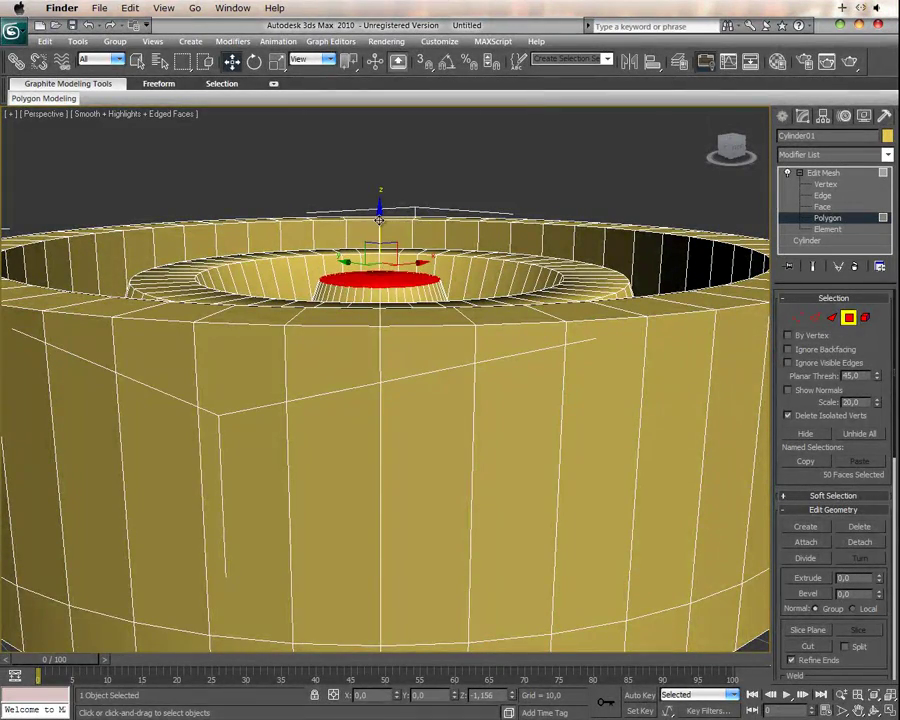
pyautogui.moveTo(378, 224)
pyautogui.keyDown('alt'); pyautogui.mouseDown(button='middle')
pyautogui.moveTo(437, 435)
pyautogui.moveTo(386, 398)
pyautogui.mouseUp(button='middle'); pyautogui.keyUp('alt')
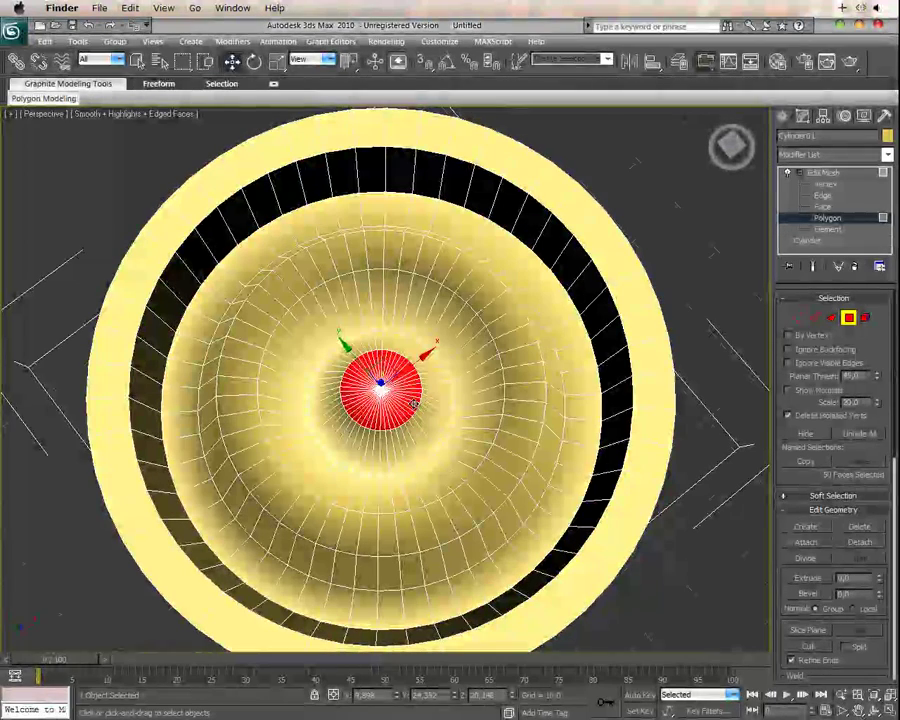
# Step: Scale the raised centre faces down slightly into a pointed cone and deselect them
pyautogui.moveTo(381, 403); pyautogui.dragTo(381, 414)
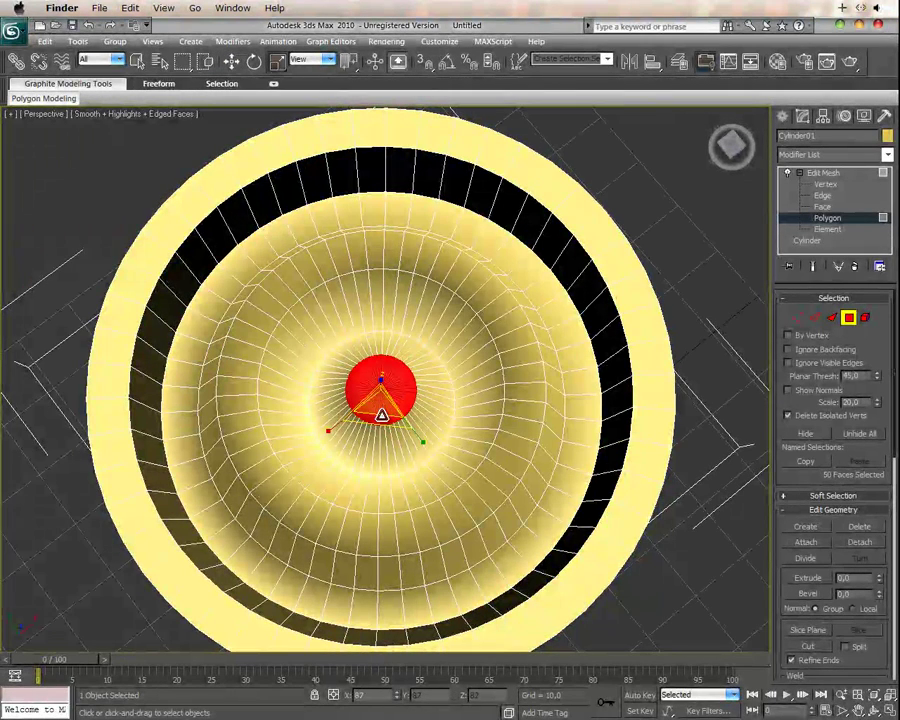
pyautogui.moveTo(383, 412)
pyautogui.keyDown('alt'); pyautogui.mouseDown(button='middle')
pyautogui.moveTo(382, 362)
pyautogui.moveTo(413, 430)
pyautogui.mouseUp(button='middle'); pyautogui.keyUp('alt')
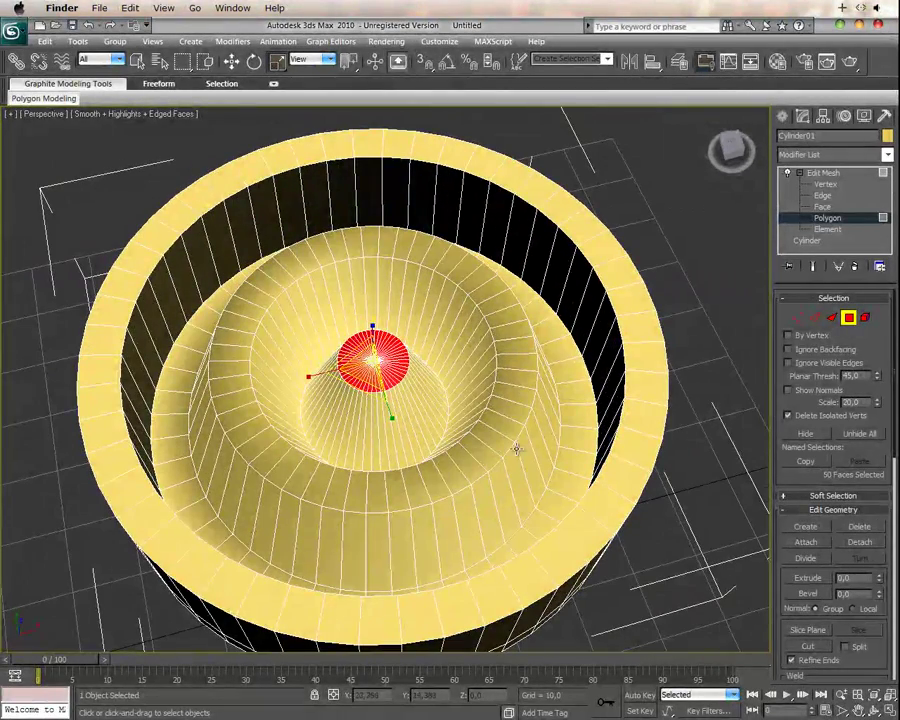
pyautogui.click(715, 368)
pyautogui.moveTo(710, 366)
pyautogui.keyDown('alt'); pyautogui.mouseDown(button='middle')
pyautogui.moveTo(650, 402)
pyautogui.moveTo(554, 370)
pyautogui.moveTo(577, 402)
pyautogui.mouseUp(button='middle'); pyautogui.keyUp('alt')
pyautogui.scroll(-3, 650, 400)
pyautogui.scroll(1, 625, 414)
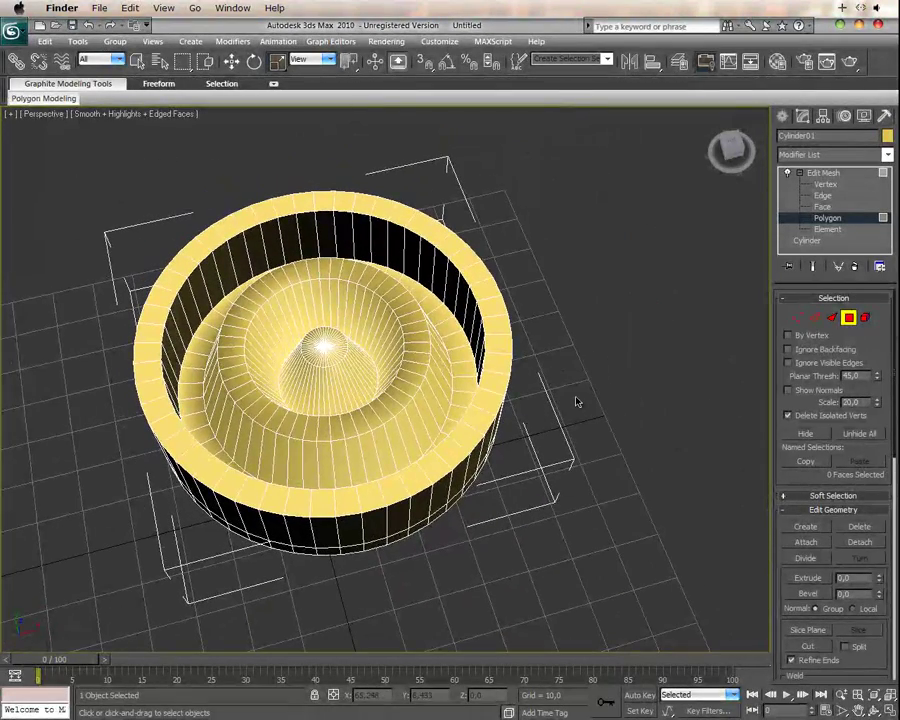
# Step: Apply the Material Editor's first default grey material to the cylinder rim, then close the editor
pyautogui.press('m')
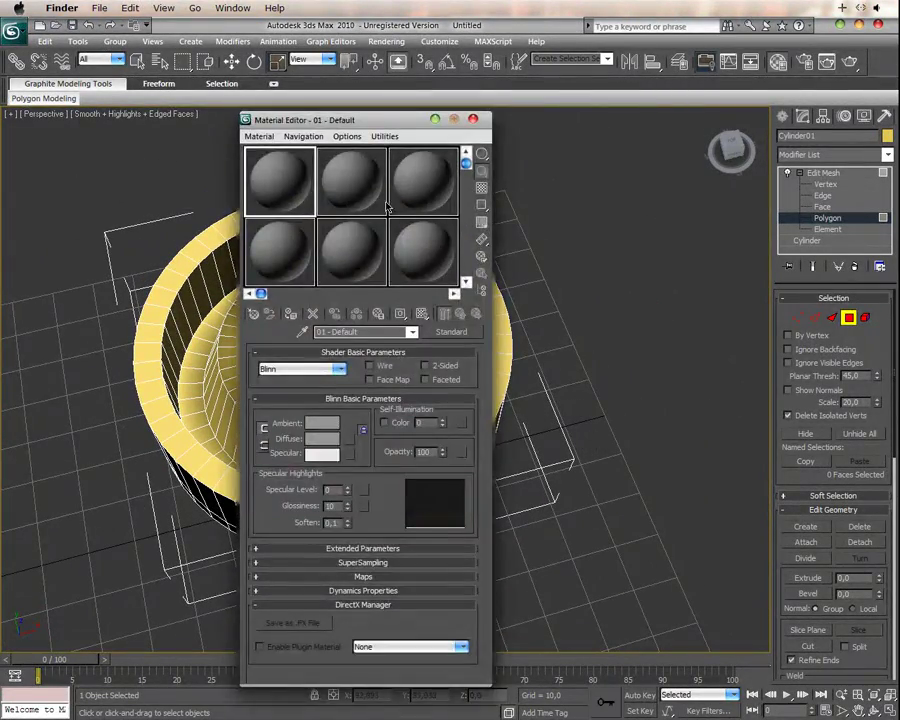
pyautogui.moveTo(316, 120); pyautogui.dragTo(586, 214)
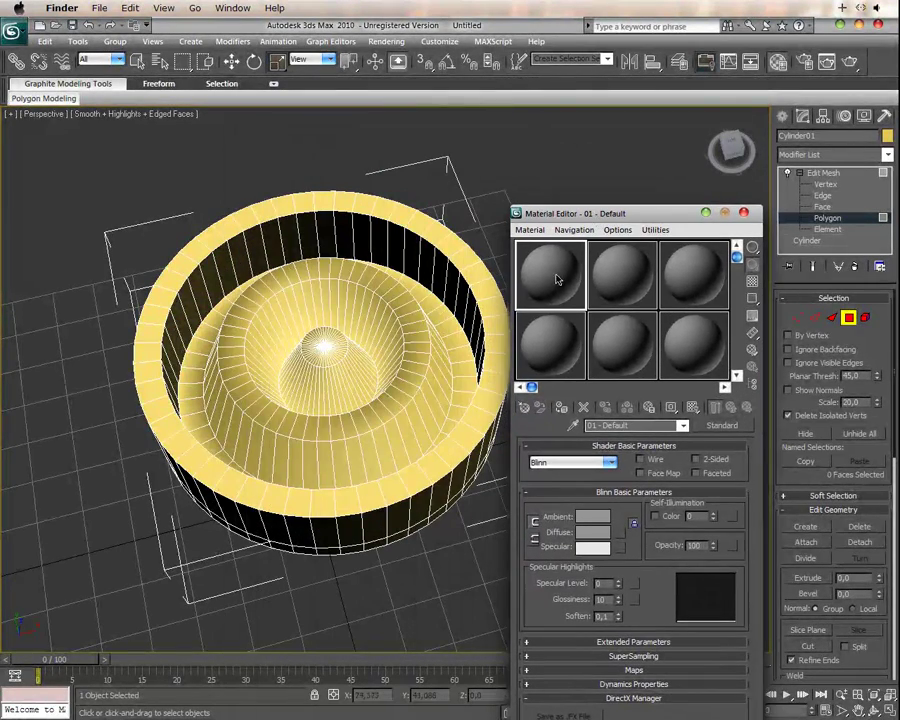
pyautogui.moveTo(409, 337); pyautogui.dragTo(400, 337)
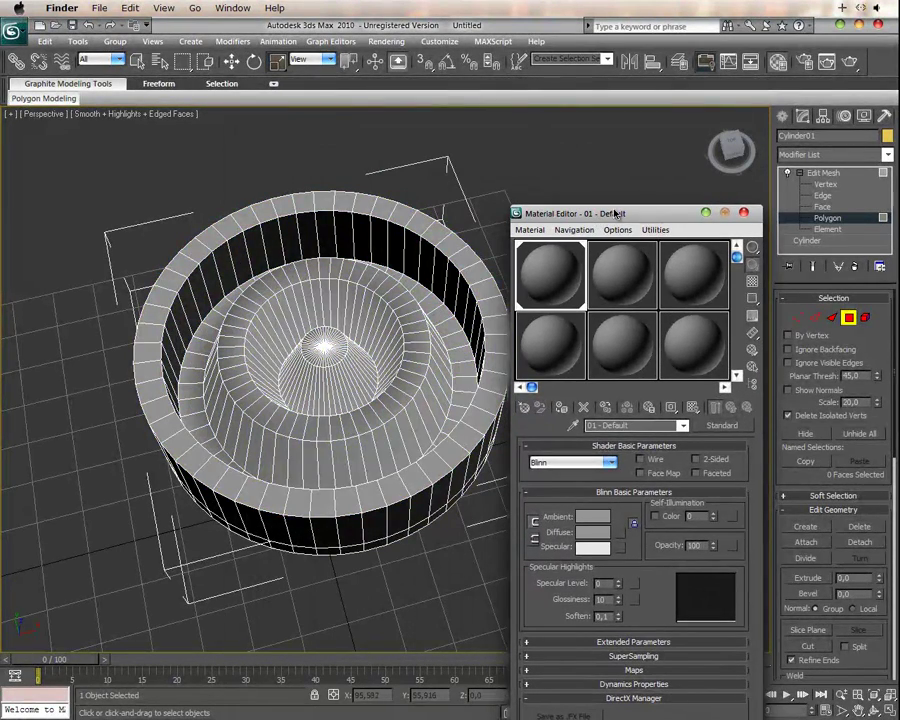
pyautogui.moveTo(617, 213); pyautogui.dragTo(685, 217)
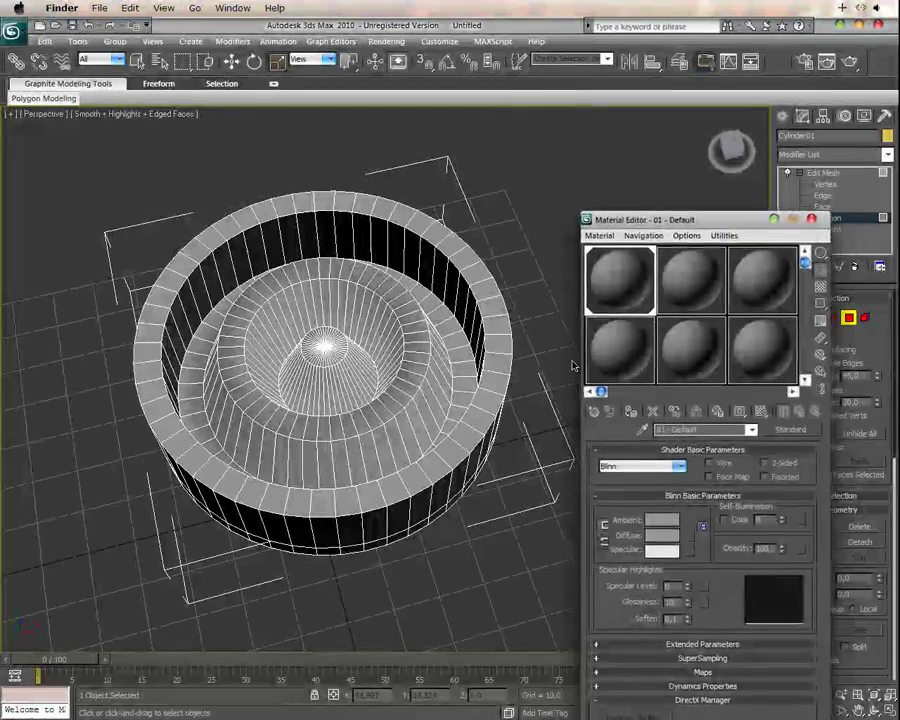
pyautogui.press('m')
pyautogui.moveTo(544, 416); pyautogui.dragTo(522, 340, button='middle')
pyautogui.moveTo(532, 410)
pyautogui.keyDown('alt'); pyautogui.mouseDown(button='middle')
pyautogui.moveTo(511, 359)
pyautogui.moveTo(582, 430)
pyautogui.moveTo(638, 434)
pyautogui.moveTo(613, 438)
pyautogui.moveTo(565, 394)
pyautogui.mouseUp(button='middle'); pyautogui.keyUp('alt')
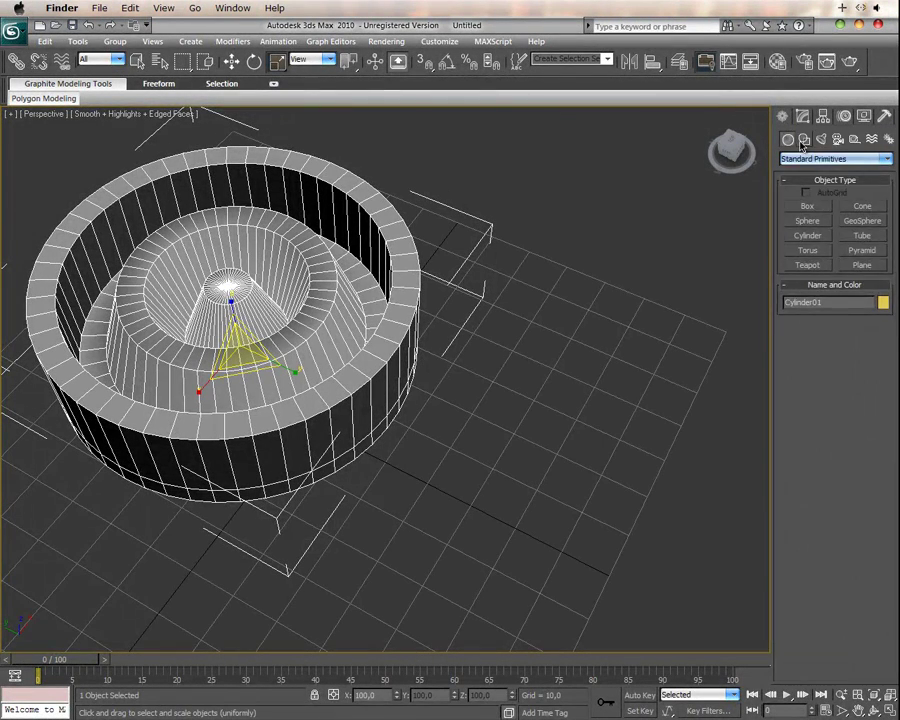
# Step: Draw a spline circle on the grid beside the rim
pyautogui.click(804, 140)
pyautogui.click(808, 232)
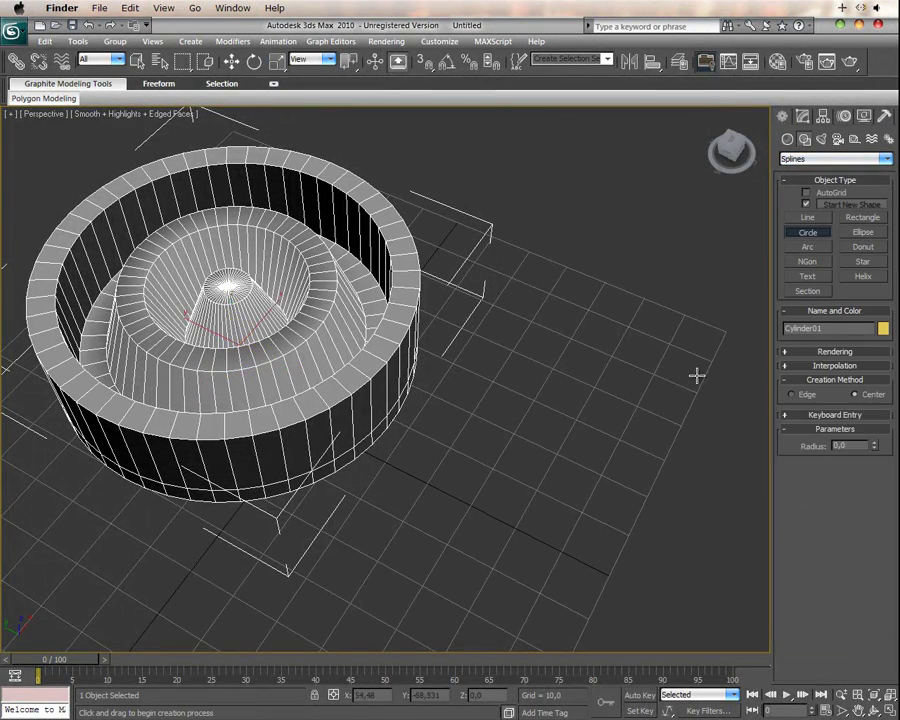
pyautogui.moveTo(470, 436); pyautogui.dragTo(520, 500)
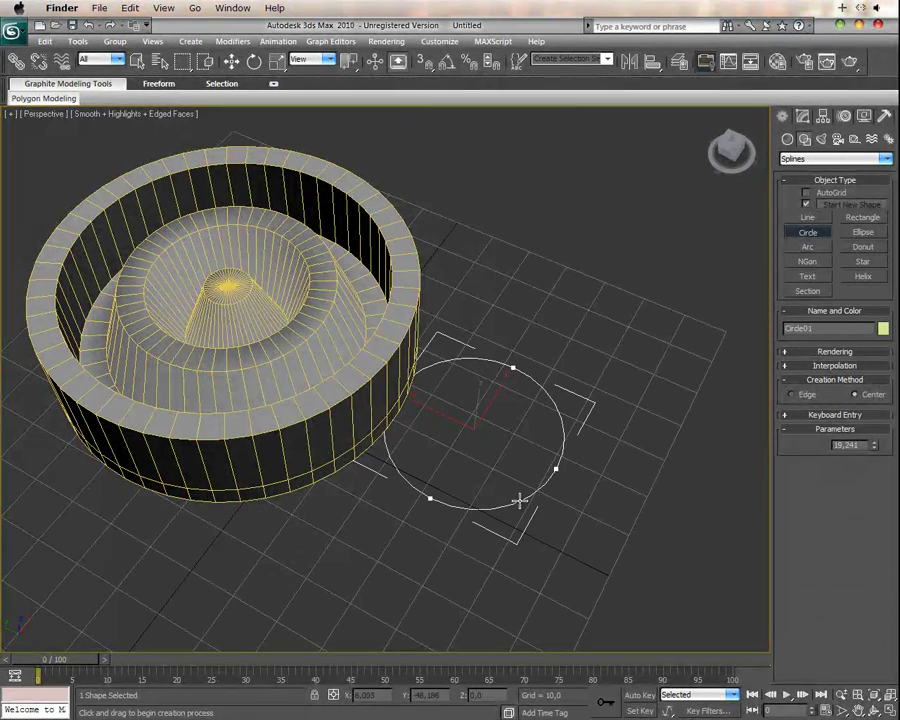
pyautogui.press('w')
pyautogui.moveTo(434, 411); pyautogui.dragTo(457, 424)
pyautogui.press('z')
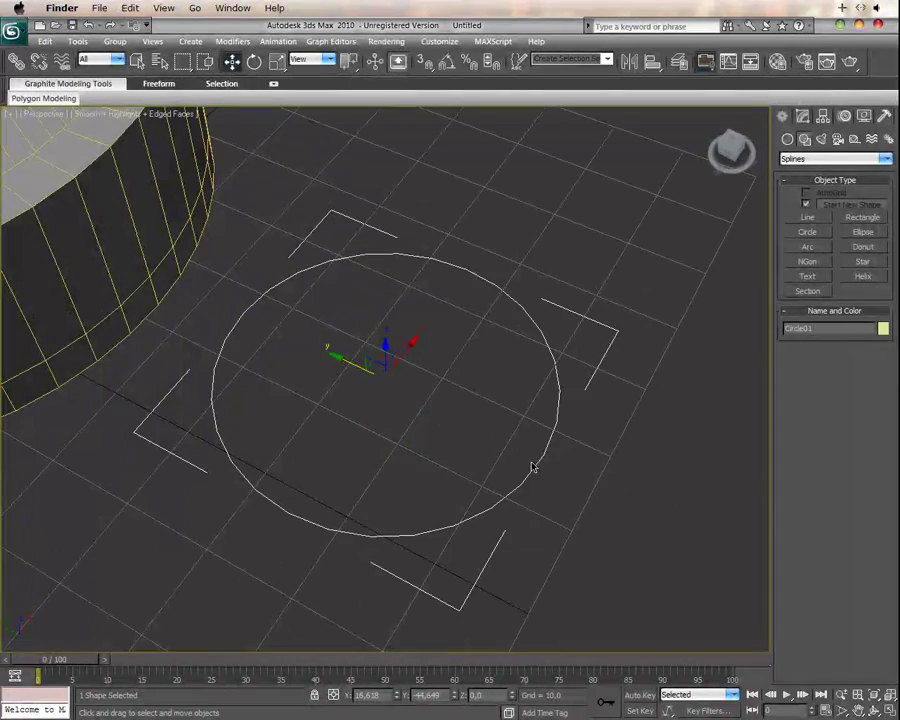
pyautogui.moveTo(492, 461)
pyautogui.keyDown('alt'); pyautogui.mouseDown(button='middle')
pyautogui.moveTo(528, 464)
pyautogui.moveTo(544, 496)
pyautogui.mouseUp(button='middle'); pyautogui.keyUp('alt')
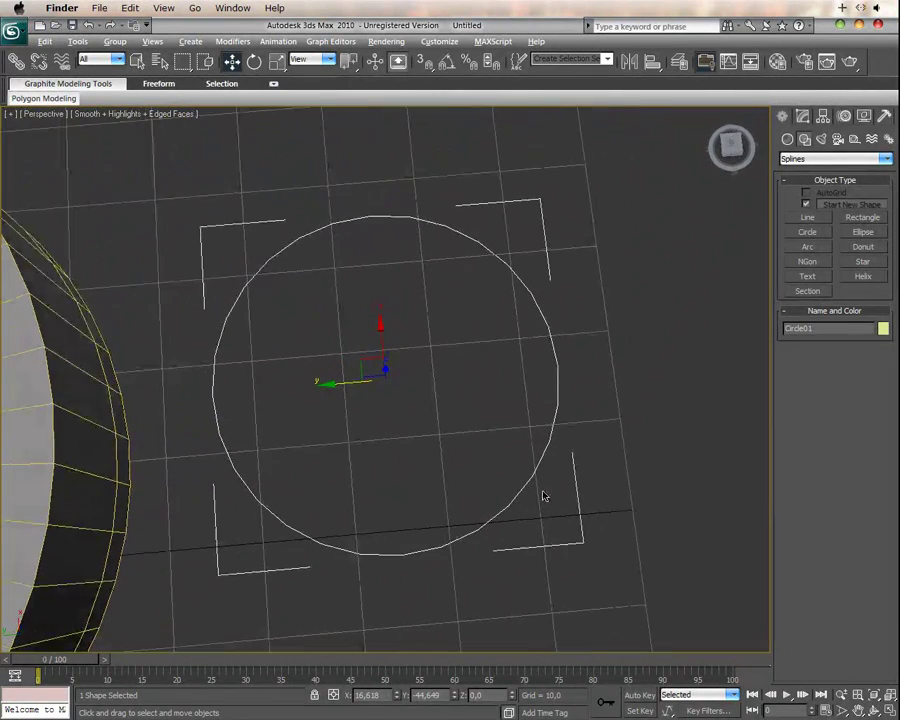
# Step: Shift-scale smaller concentric copies and move the smallest up onto the outer circle's edge
pyautogui.press('r')
pyautogui.moveTo(372, 396)
pyautogui.keyDown('shift'); pyautogui.mouseDown()
pyautogui.moveTo(379, 361)
pyautogui.moveTo(408, 383)
pyautogui.moveTo(379, 346)
pyautogui.moveTo(519, 136)
pyautogui.moveTo(589, 111)
pyautogui.mouseUp(); pyautogui.keyUp('shift')
pyautogui.click(449, 436)
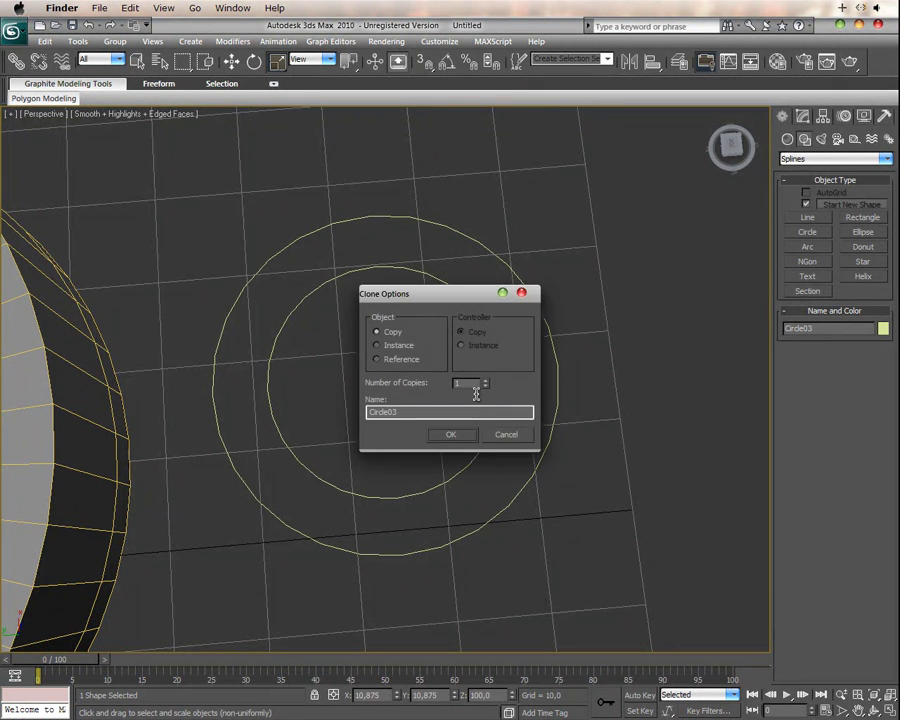
pyautogui.click(462, 433)
pyautogui.press('w')
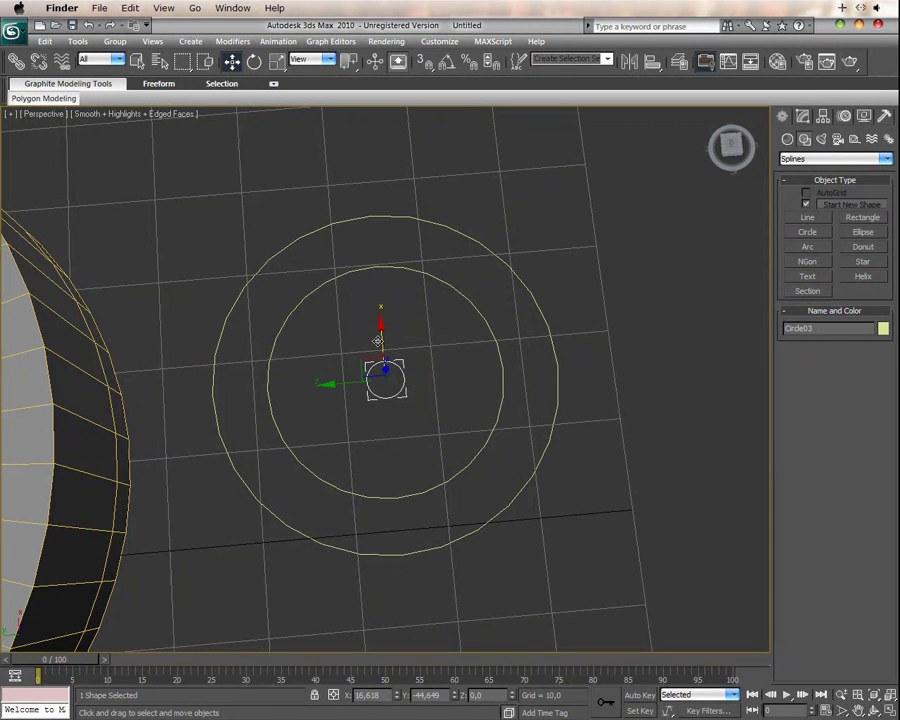
pyautogui.moveTo(381, 338); pyautogui.dragTo(375, 202)
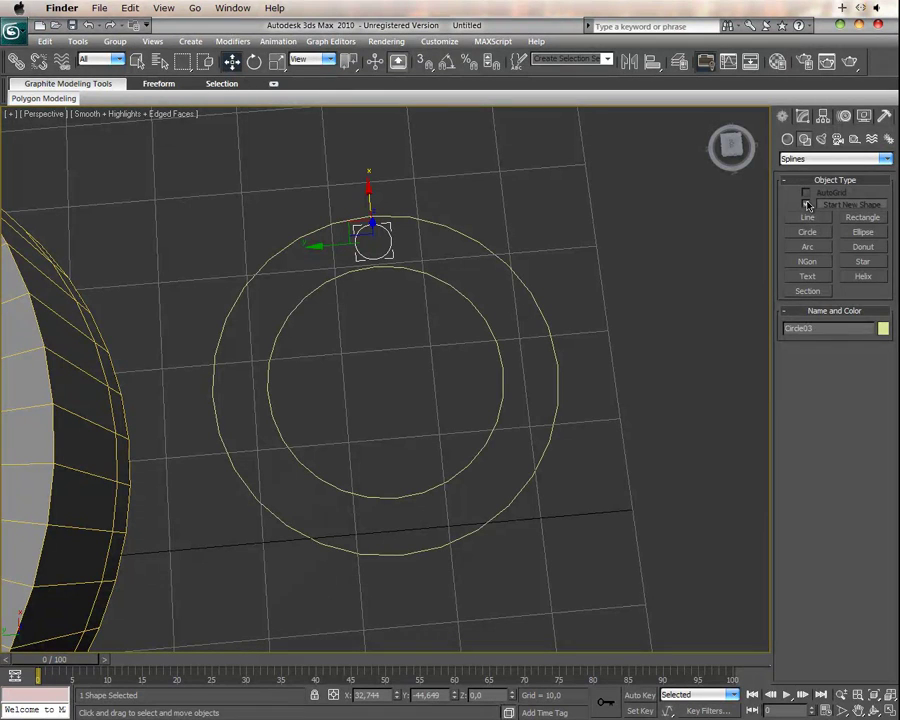
# Step: Move the small circle's pivot to the centre of the concentric rings
pyautogui.click(822, 117)
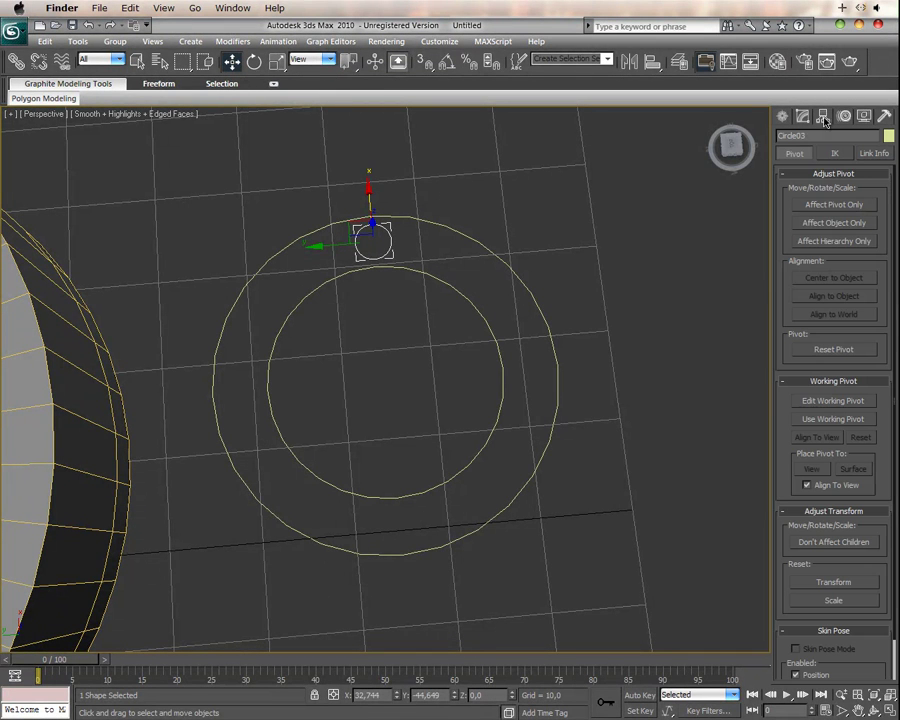
pyautogui.click(831, 205)
pyautogui.moveTo(367, 188); pyautogui.dragTo(384, 332)
pyautogui.moveTo(449, 390)
pyautogui.keyDown('alt'); pyautogui.mouseDown(button='middle')
pyautogui.moveTo(450, 424)
pyautogui.moveTo(442, 380)
pyautogui.mouseUp(button='middle'); pyautogui.keyUp('alt')
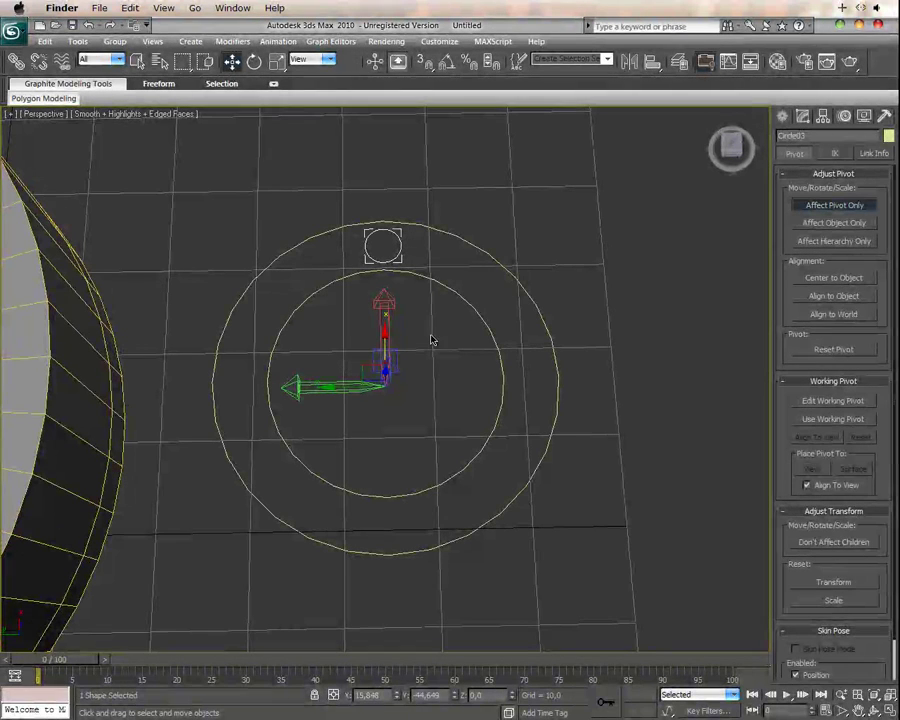
# Step: Shift-rotate the small circle 36° with 9 copies to form ten bolt holes
pyautogui.press('e')
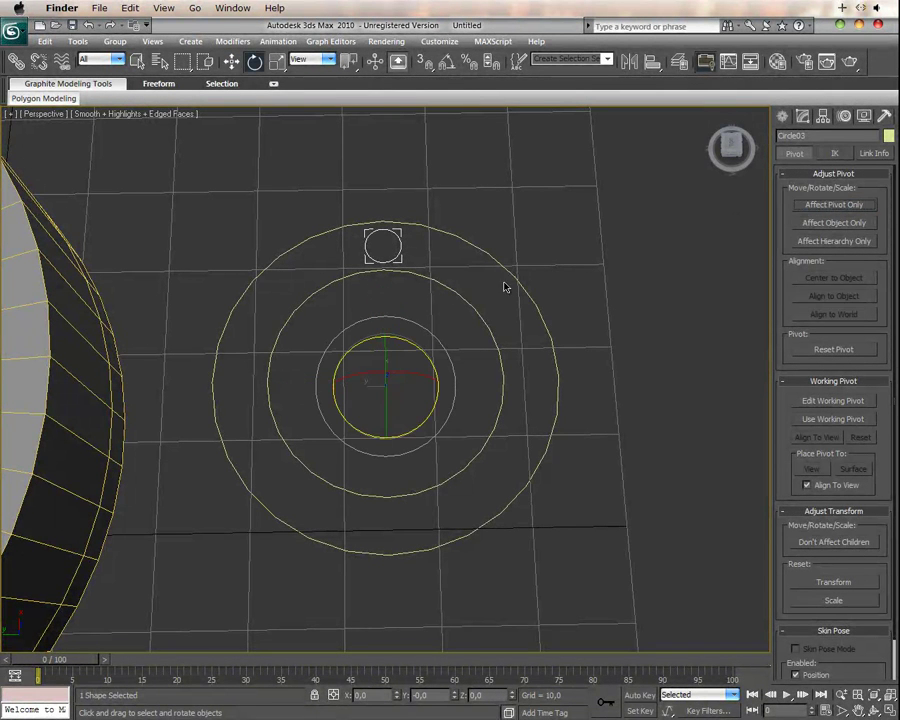
pyautogui.moveTo(362, 346); pyautogui.dragTo(322, 374)
pyautogui.write('9')
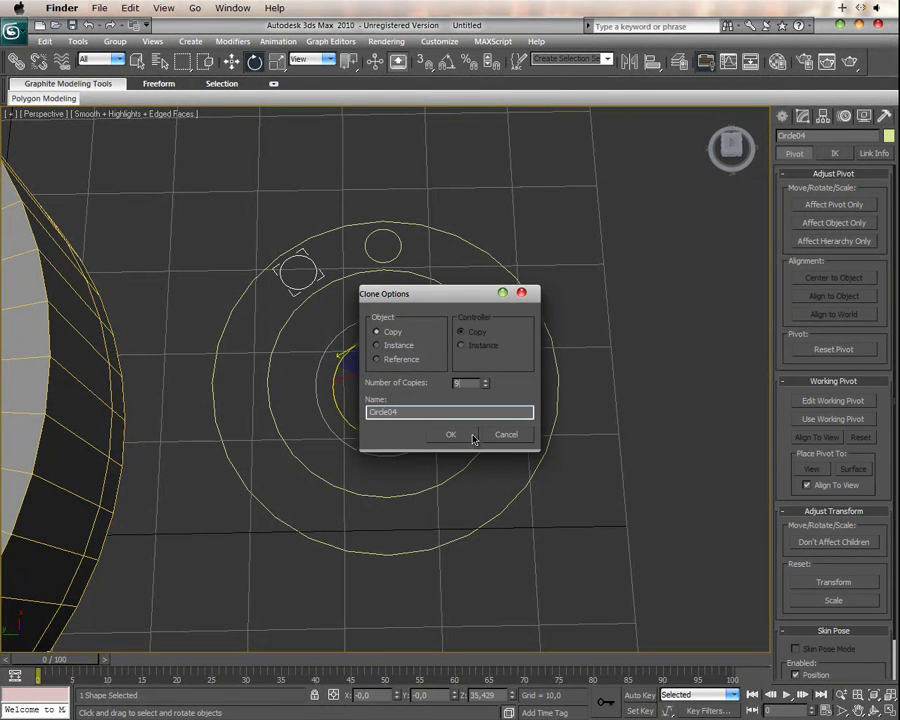
pyautogui.click(452, 435)
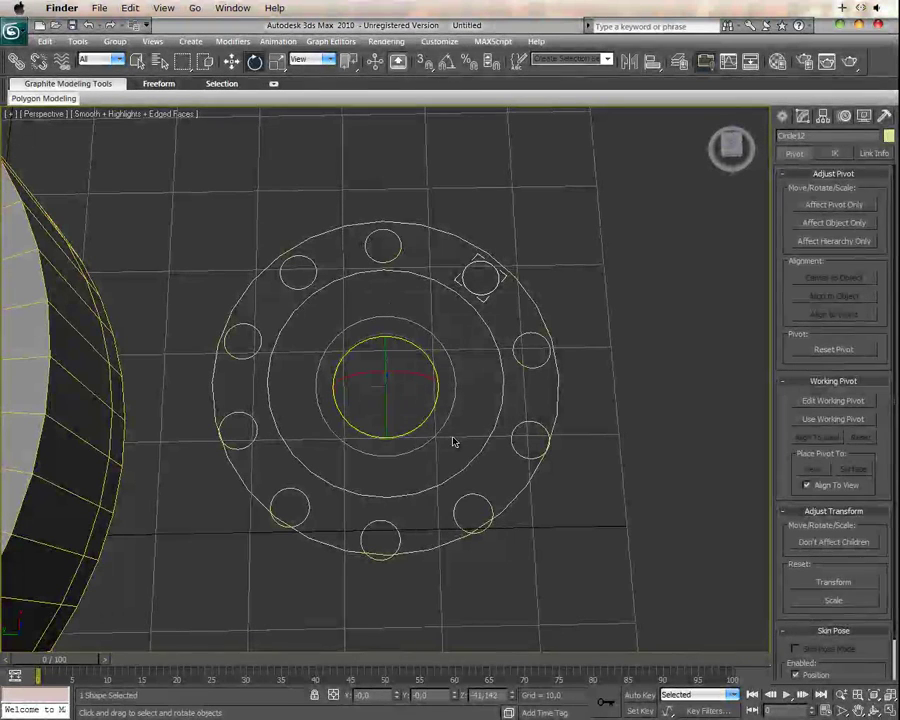
pyautogui.click(595, 277)
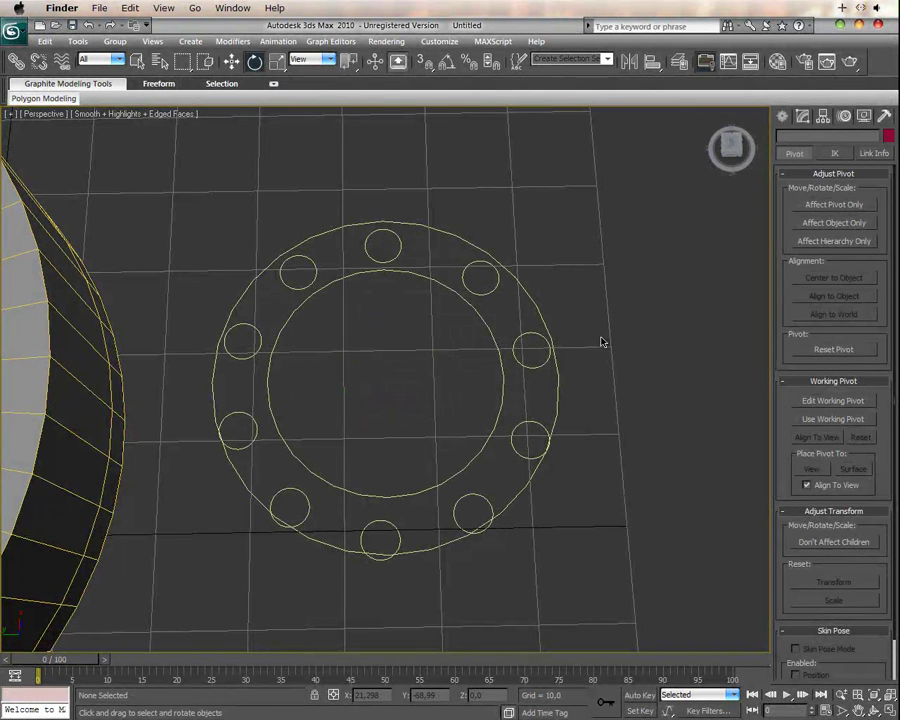
# Step: Scale the outer flange circle up to 109%
pyautogui.moveTo(585, 403)
pyautogui.keyDown('alt'); pyautogui.mouseDown(button='middle')
pyautogui.moveTo(589, 410)
pyautogui.moveTo(573, 416)
pyautogui.moveTo(497, 506)
pyautogui.mouseUp(button='middle'); pyautogui.keyUp('alt')
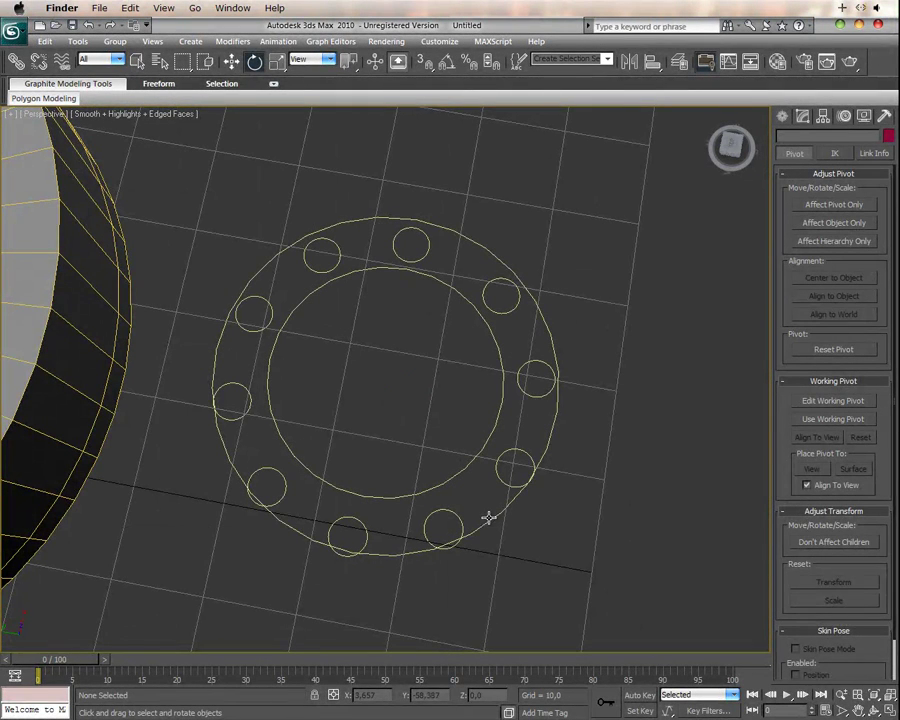
pyautogui.click(488, 517)
pyautogui.press('w')
pyautogui.moveTo(397, 330); pyautogui.dragTo(394, 333)
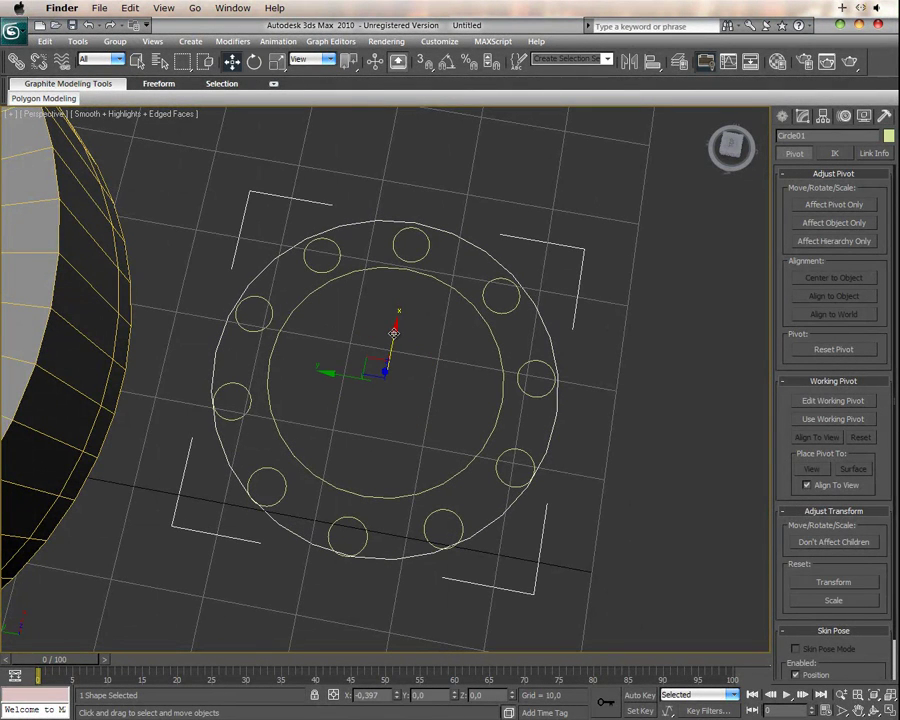
pyautogui.press('r')
pyautogui.moveTo(398, 396); pyautogui.dragTo(465, 452)
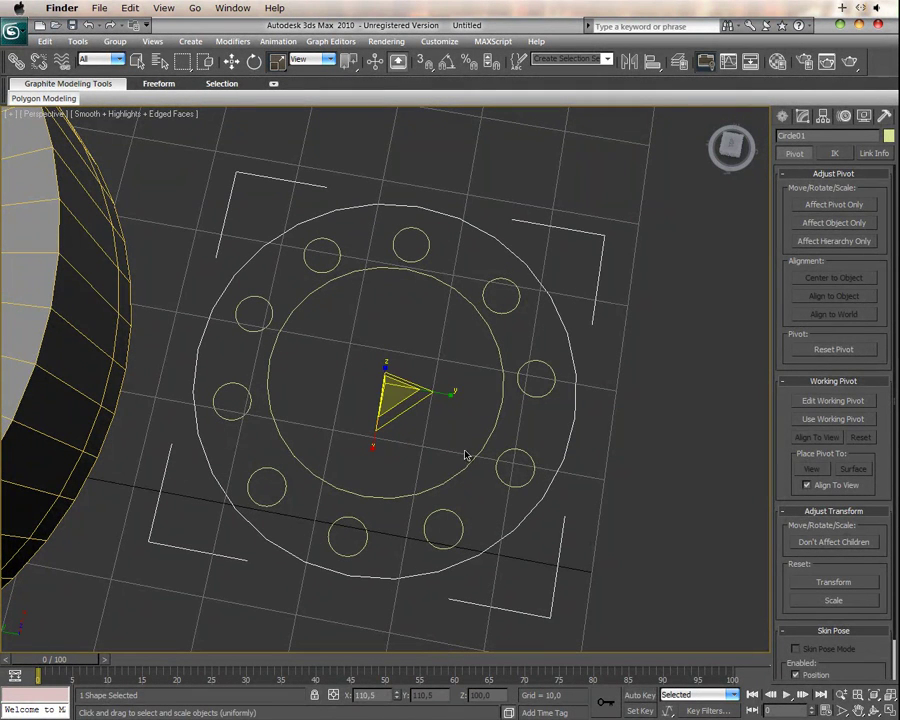
pyautogui.click(464, 468)
# Step: Nudge the inner and outer circles back into alignment around the bolt holes
pyautogui.click(463, 466)
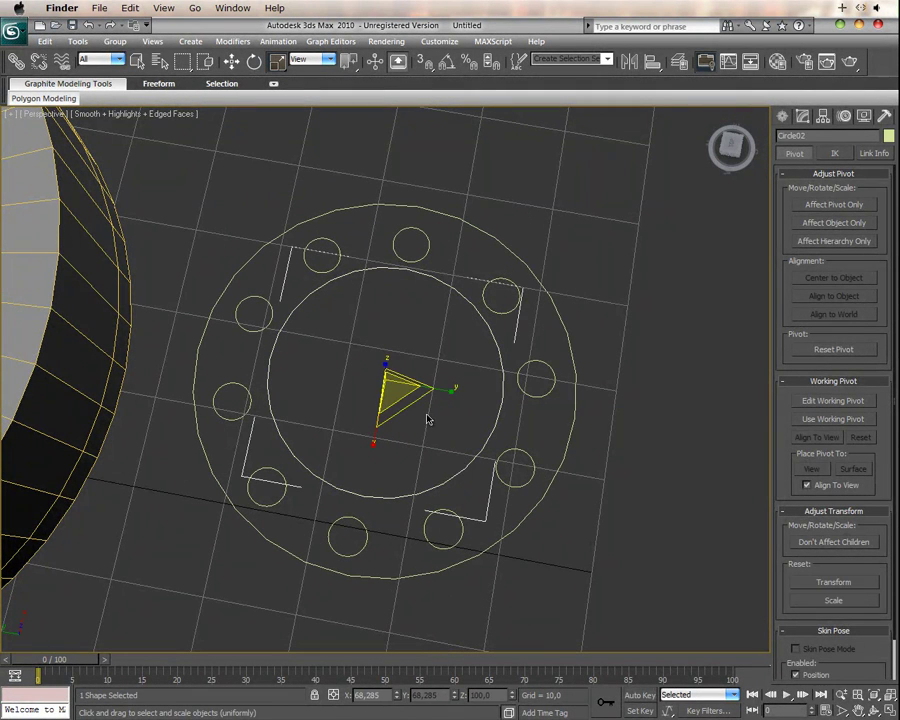
pyautogui.press('w')
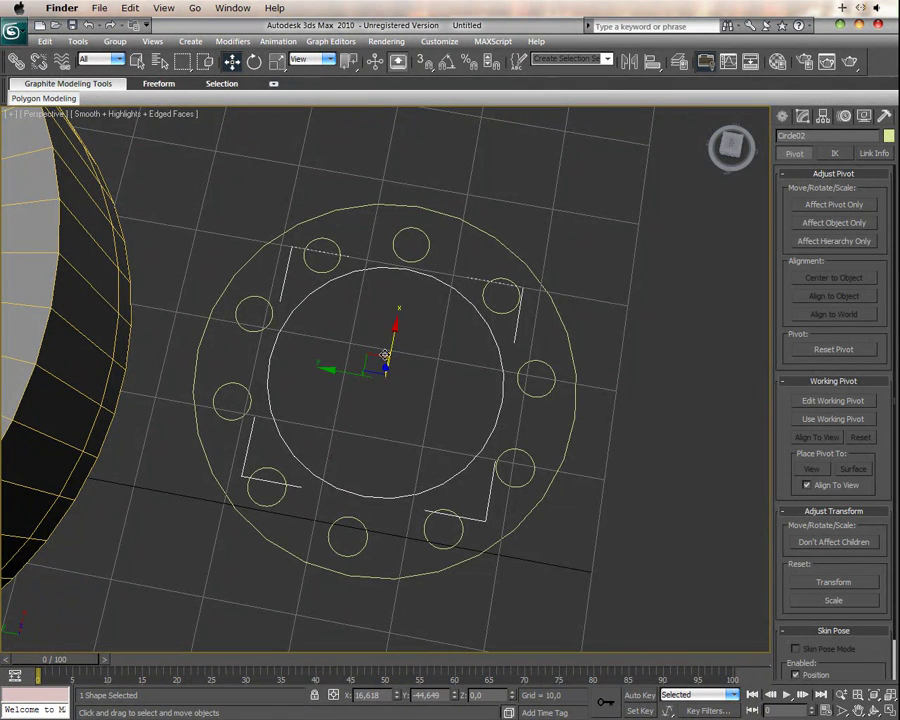
pyautogui.moveTo(396, 338); pyautogui.dragTo(390, 343)
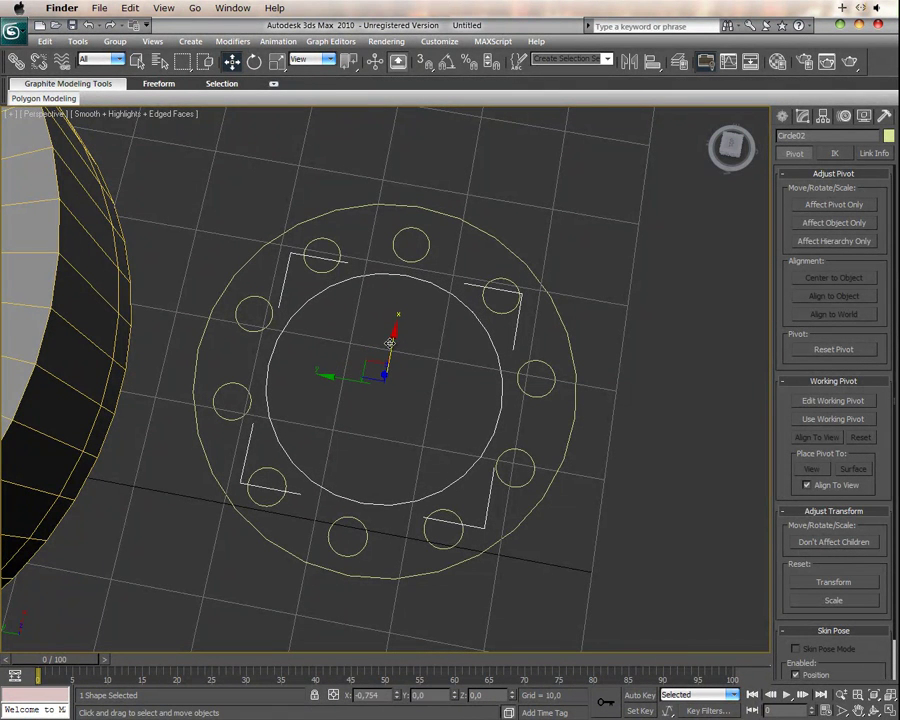
pyautogui.click(561, 454)
pyautogui.moveTo(395, 336); pyautogui.dragTo(393, 339)
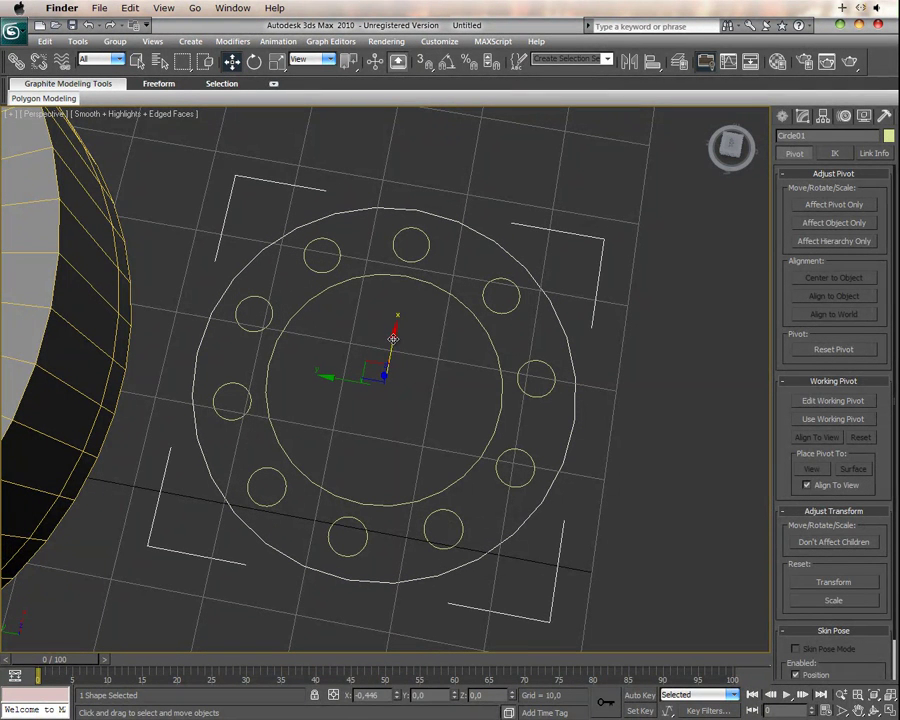
pyautogui.click(598, 474)
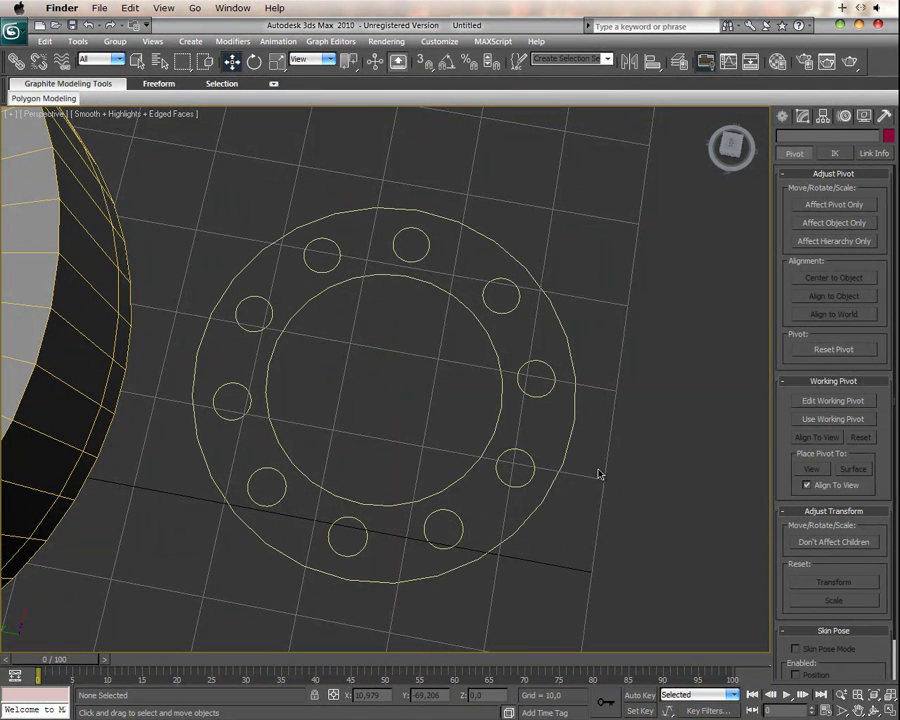
pyautogui.click(575, 338)
# Step: Add Edit Spline to the outer circle and attach the inner circle to it
pyautogui.click(804, 117)
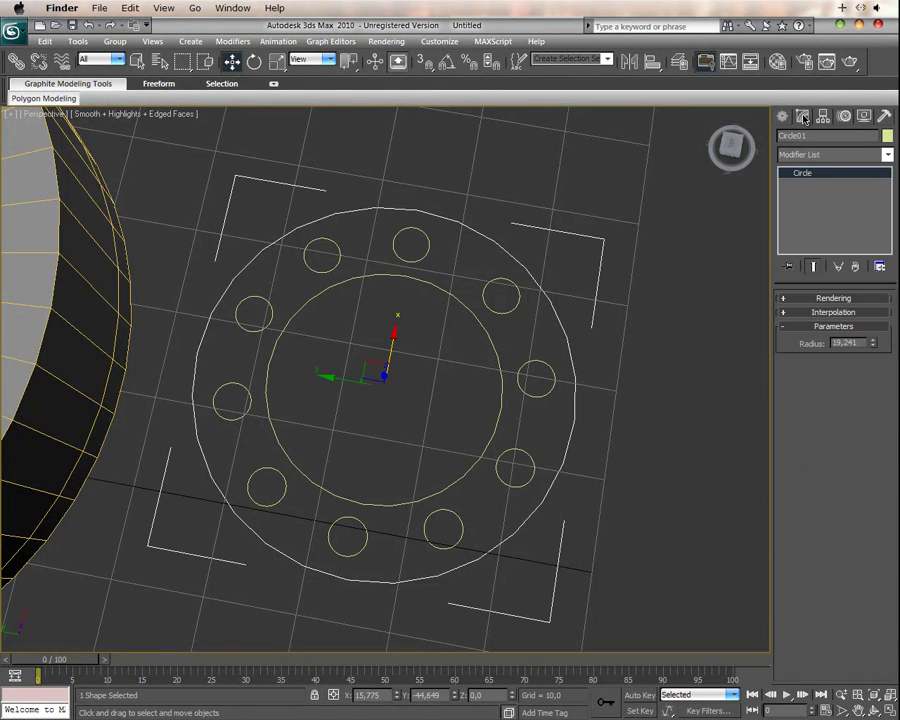
pyautogui.click(826, 157)
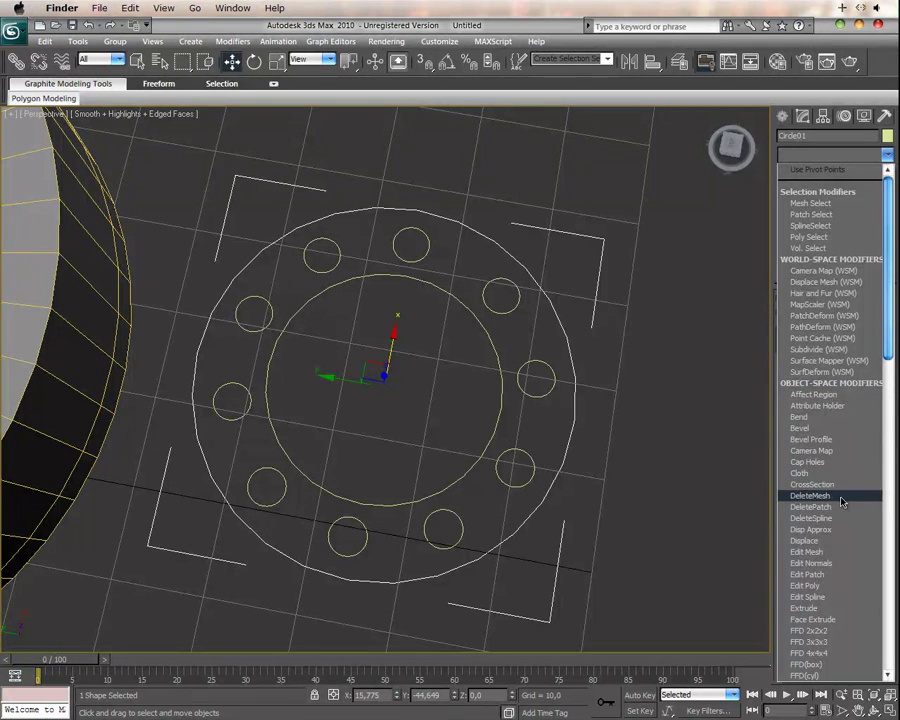
pyautogui.click(833, 597)
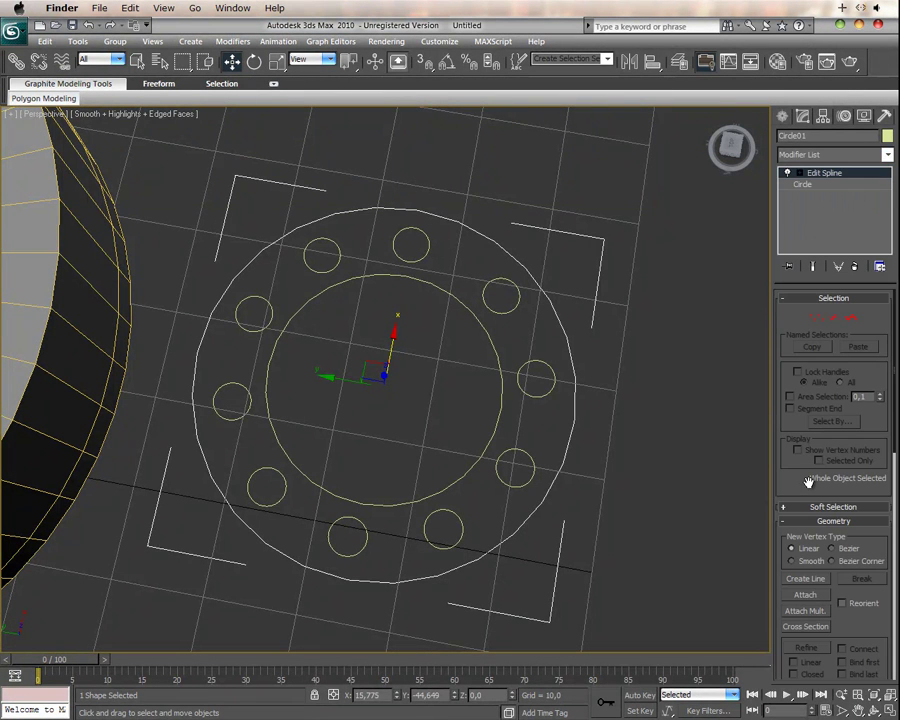
pyautogui.moveTo(791, 497); pyautogui.dragTo(791, 437)
pyautogui.click(805, 535)
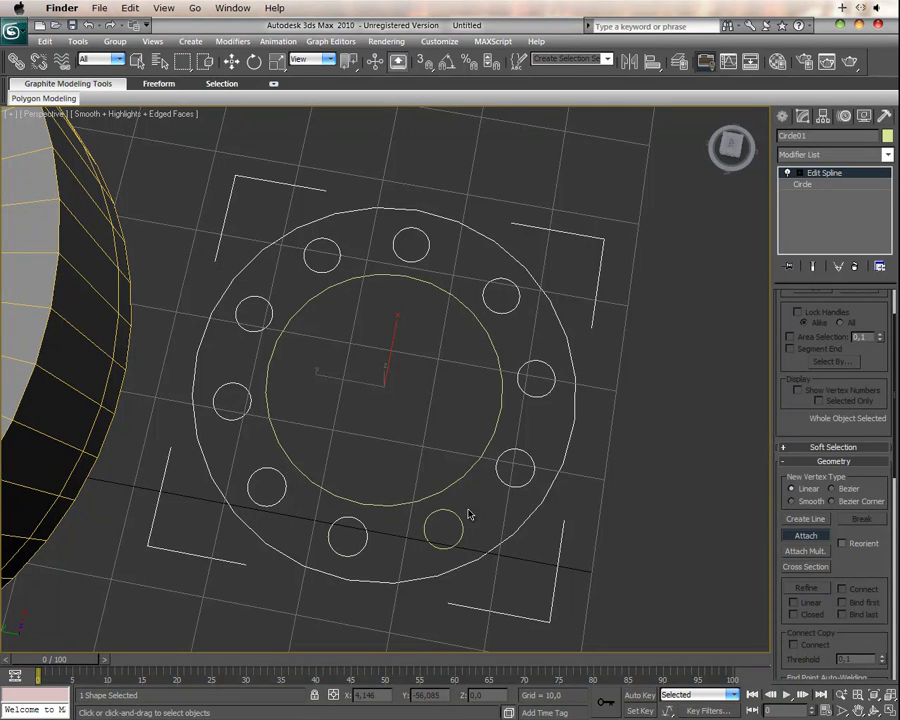
pyautogui.click(449, 484)
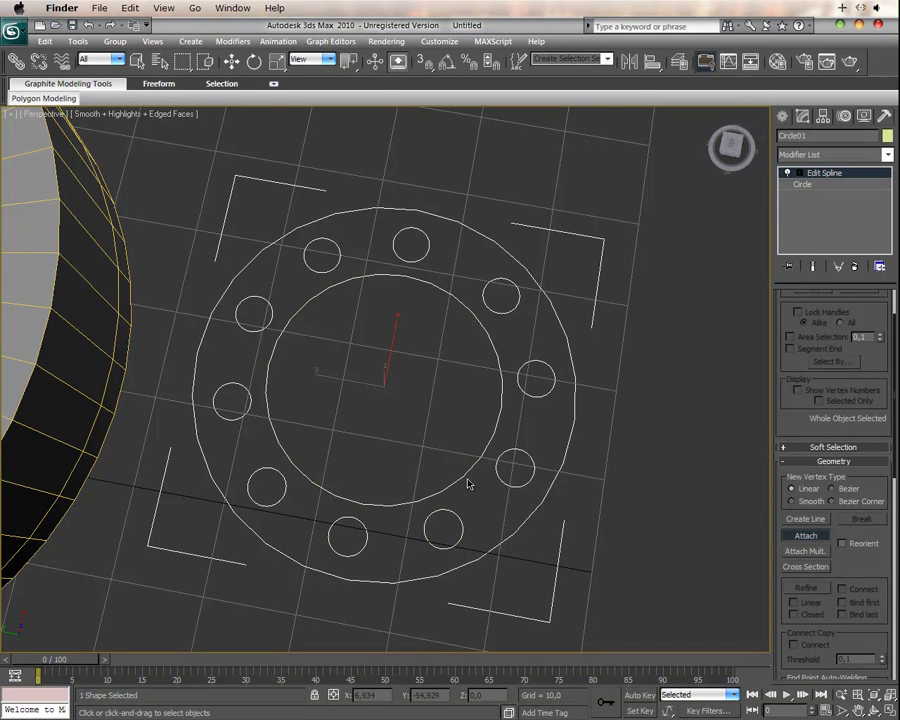
pyautogui.click(858, 158)
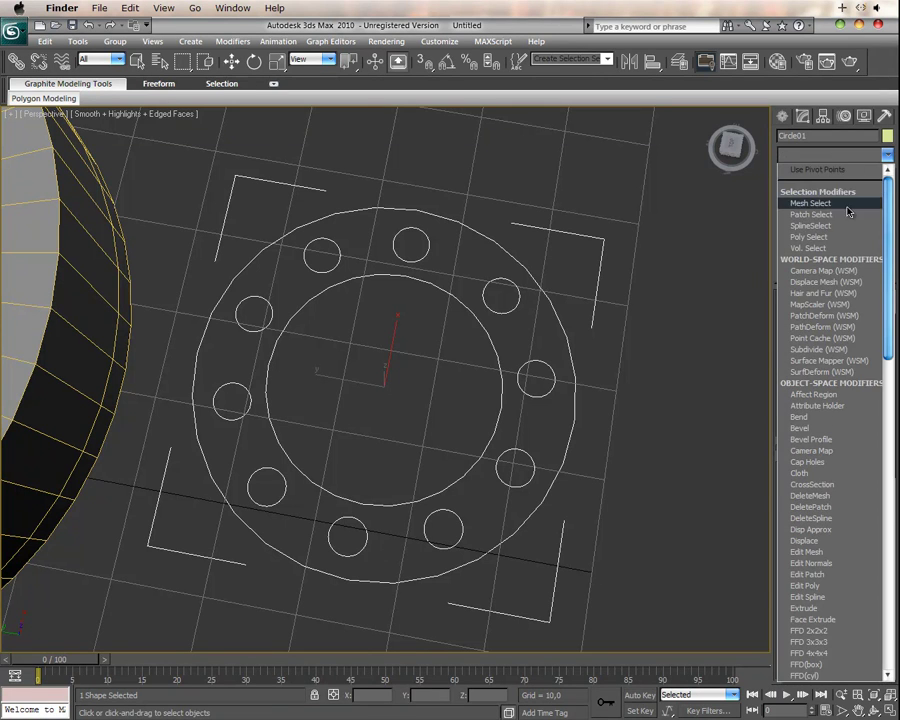
# Step: Apply a Bevel with Level 1 Height 5 and Outline -0.4 to the ring shape
pyautogui.scroll(-1, 825, 383)
pyautogui.click(826, 394)
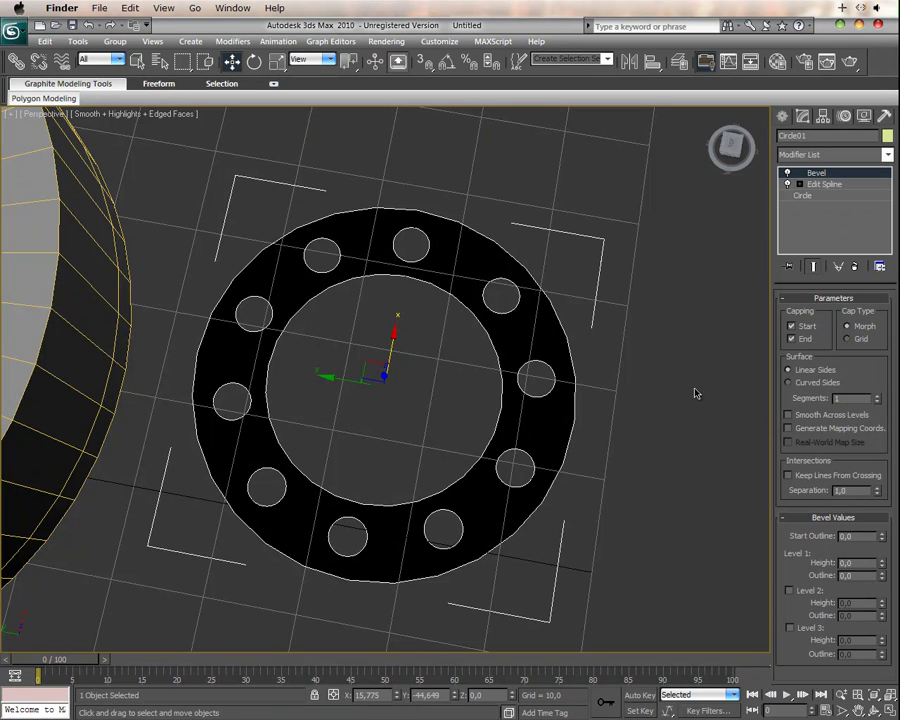
pyautogui.keyDown('alt'); pyautogui.moveTo(670, 390); pyautogui.dragTo(647, 300, button='middle'); pyautogui.keyUp('alt')
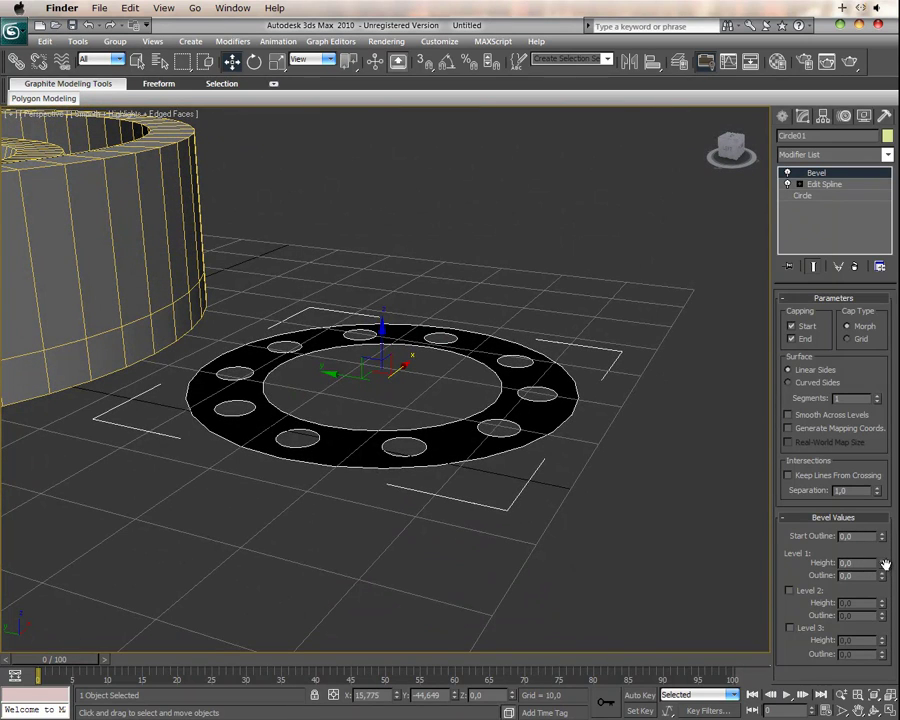
pyautogui.moveTo(885, 567); pyautogui.dragTo(885, 597)
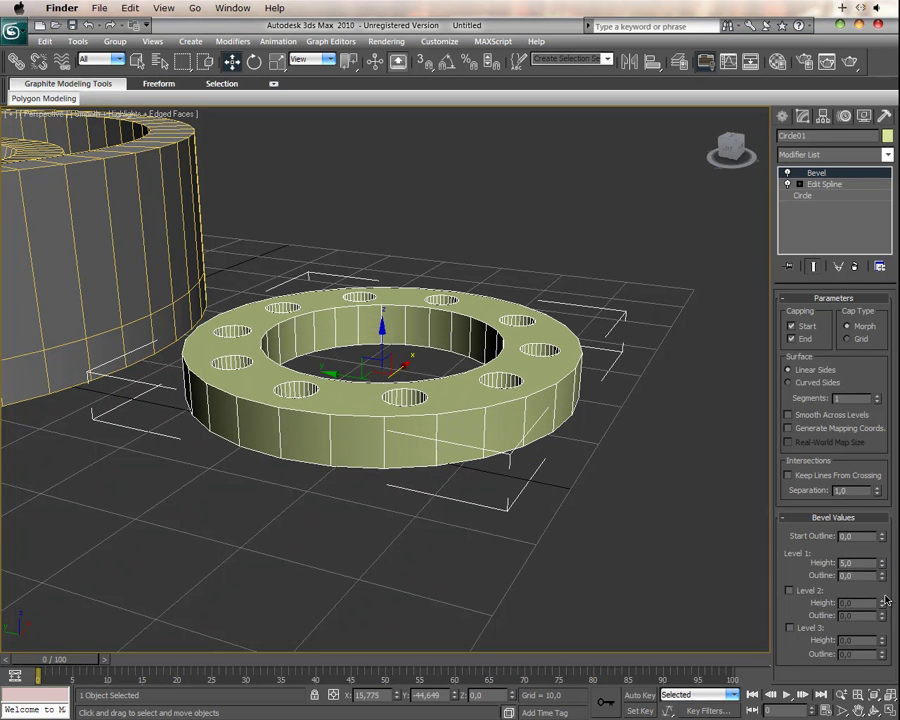
pyautogui.moveTo(883, 585); pyautogui.dragTo(883, 588)
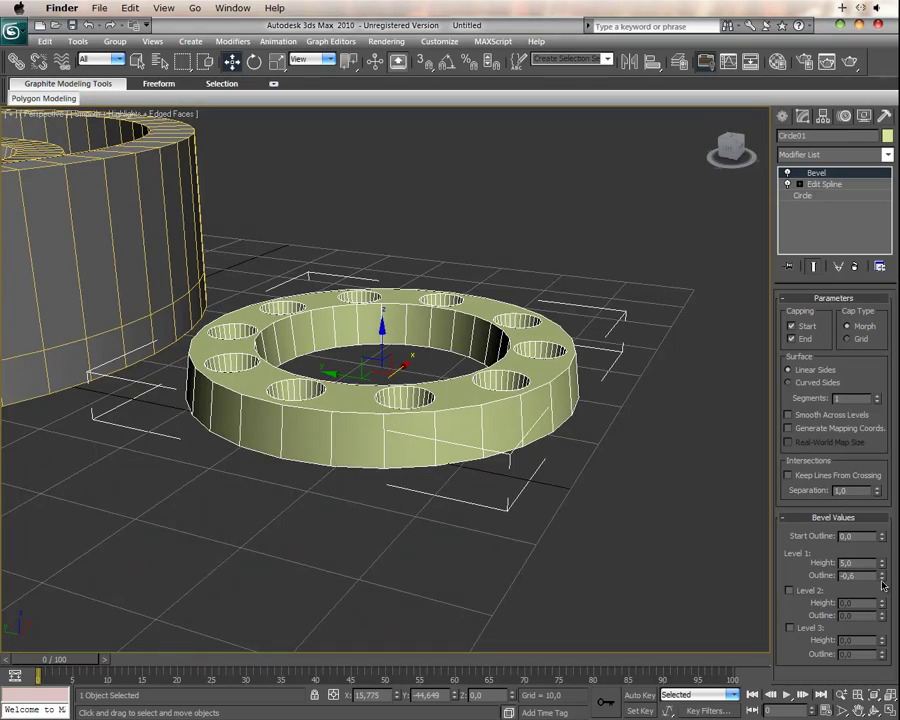
pyautogui.keyDown('alt'); pyautogui.moveTo(565, 457); pyautogui.dragTo(576, 520, button='middle'); pyautogui.keyUp('alt')
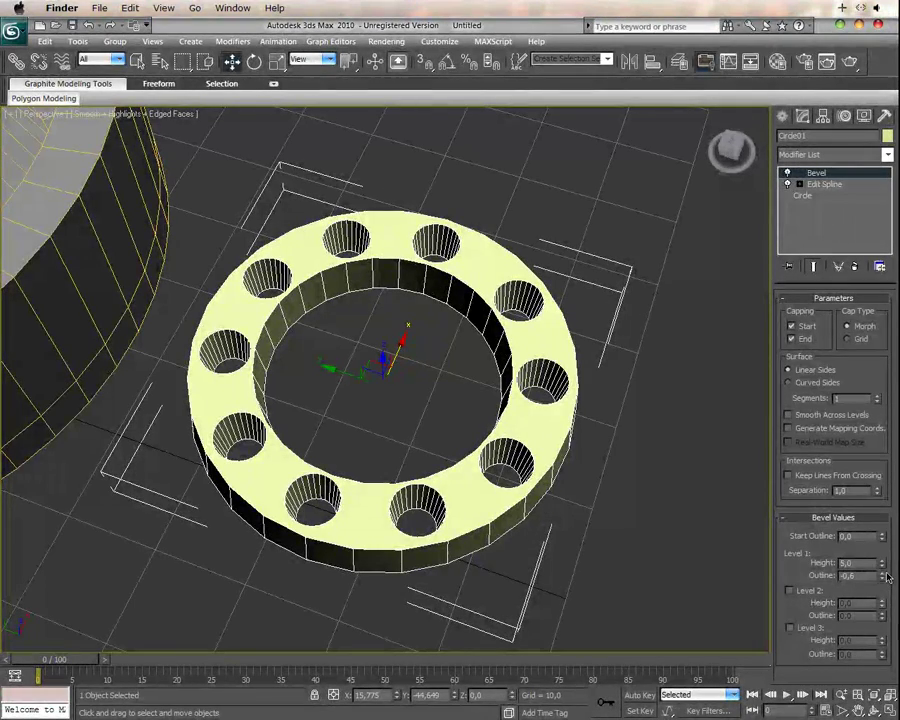
pyautogui.moveTo(885, 577); pyautogui.dragTo(885, 575)
pyautogui.moveTo(576, 468)
pyautogui.keyDown('alt'); pyautogui.mouseDown(button='middle')
pyautogui.moveTo(621, 383)
pyautogui.moveTo(600, 450)
pyautogui.mouseUp(button='middle'); pyautogui.keyUp('alt')
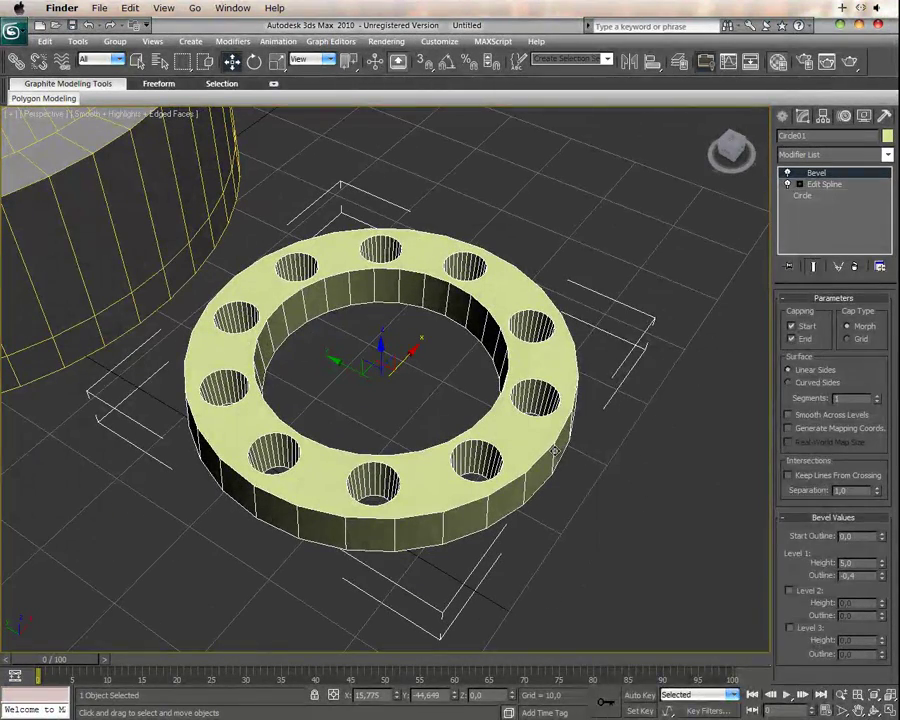
# Step: Assign the default grey material to the beveled flange
pyautogui.press('m')
pyautogui.moveTo(620, 277); pyautogui.dragTo(545, 440)
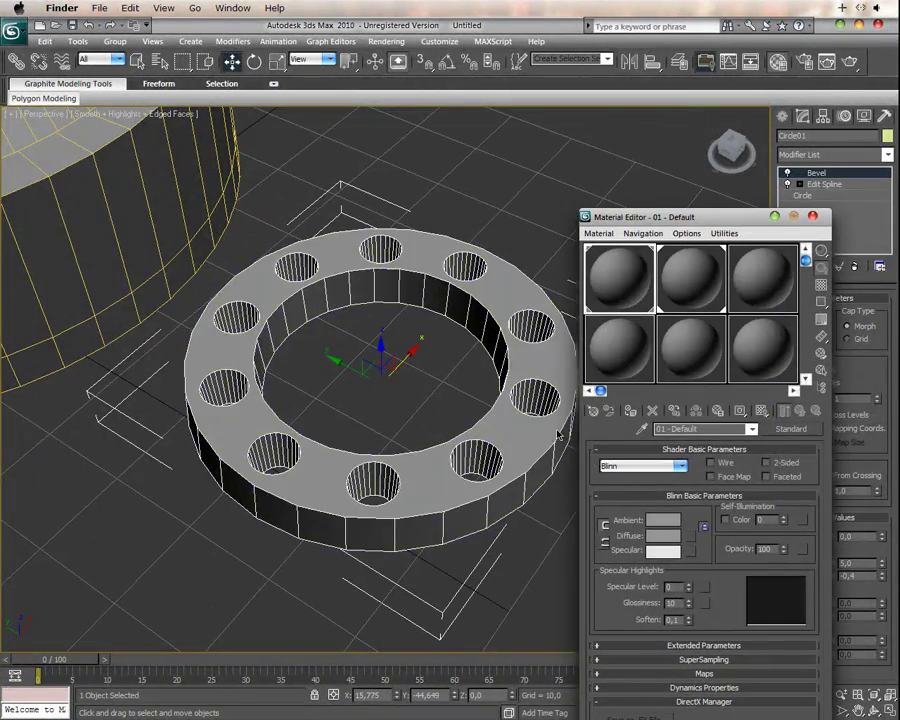
pyautogui.press('m')
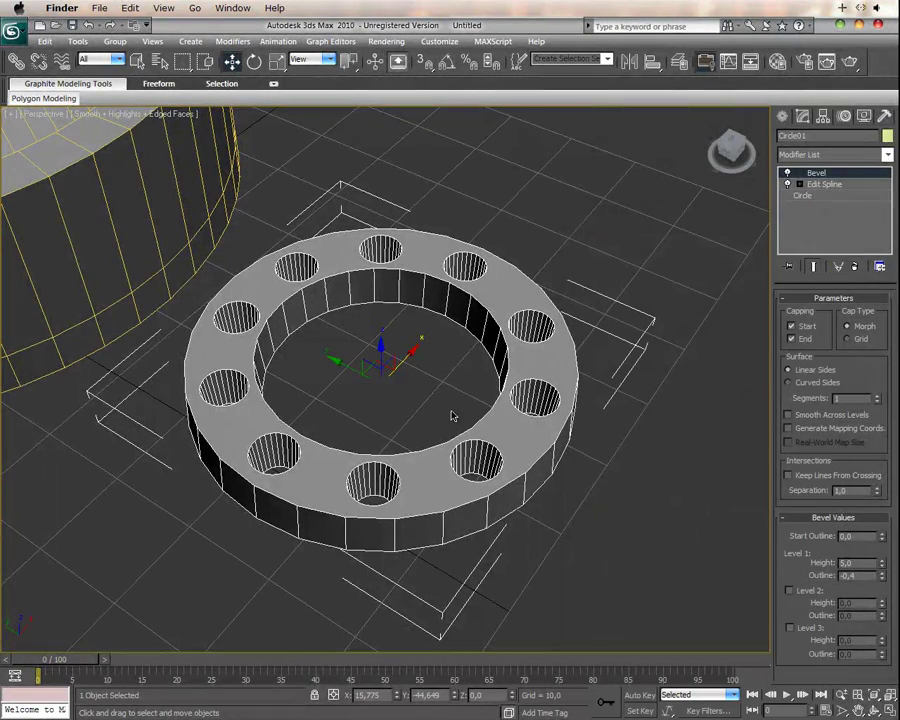
pyautogui.moveTo(514, 436)
pyautogui.mouseDown(button='middle')
pyautogui.moveTo(526, 451)
pyautogui.moveTo(516, 444)
pyautogui.mouseUp(button='middle')
pyautogui.scroll(-5, 526, 451)
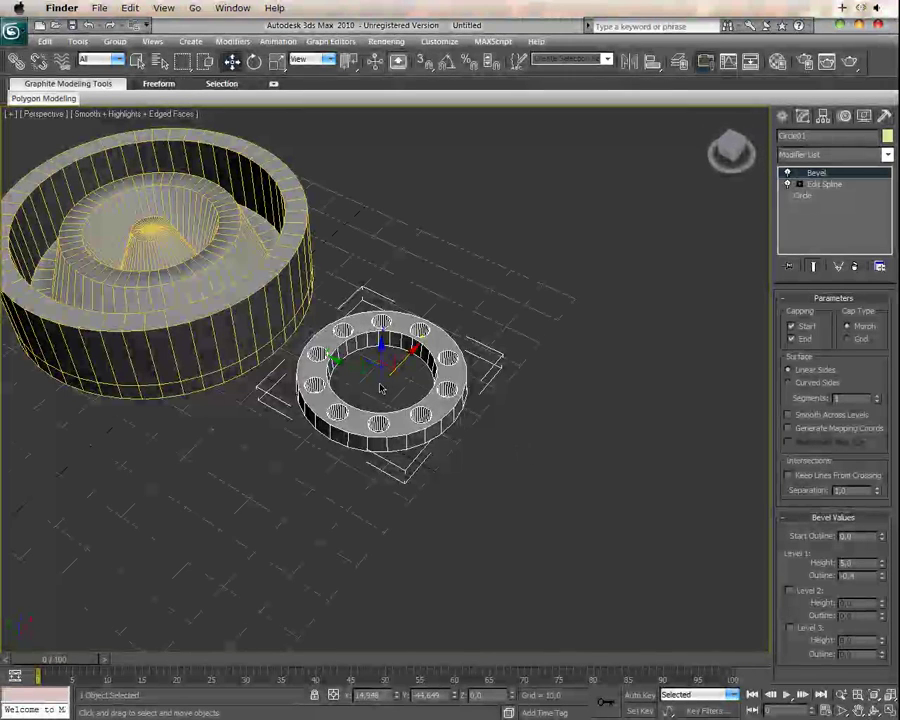
# Step: Align the flange to the centre of the wheel rim and lift it upward
pyautogui.click(652, 62)
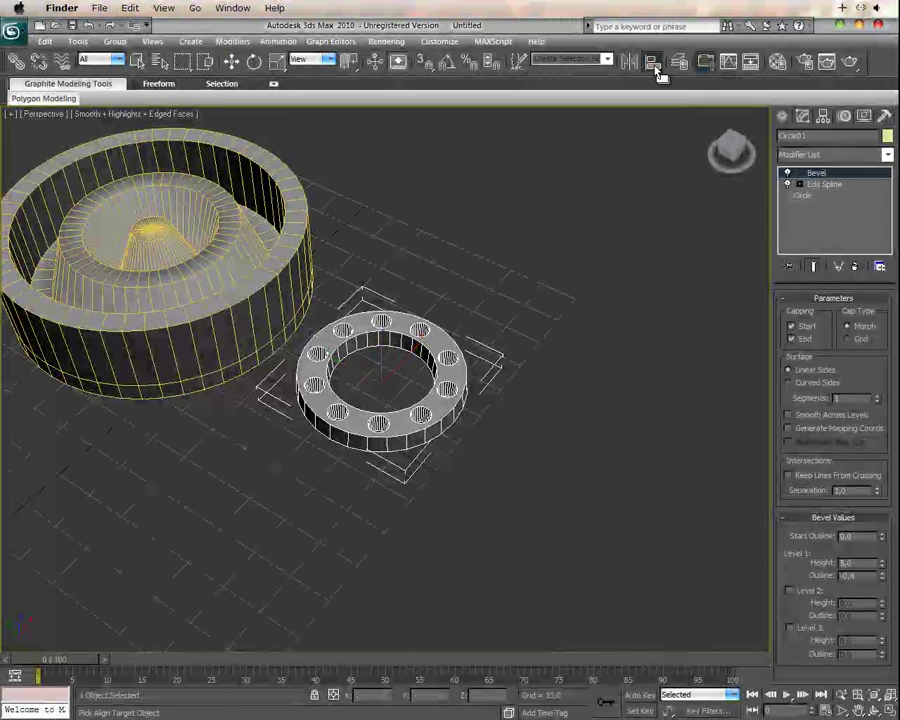
pyautogui.click(198, 285)
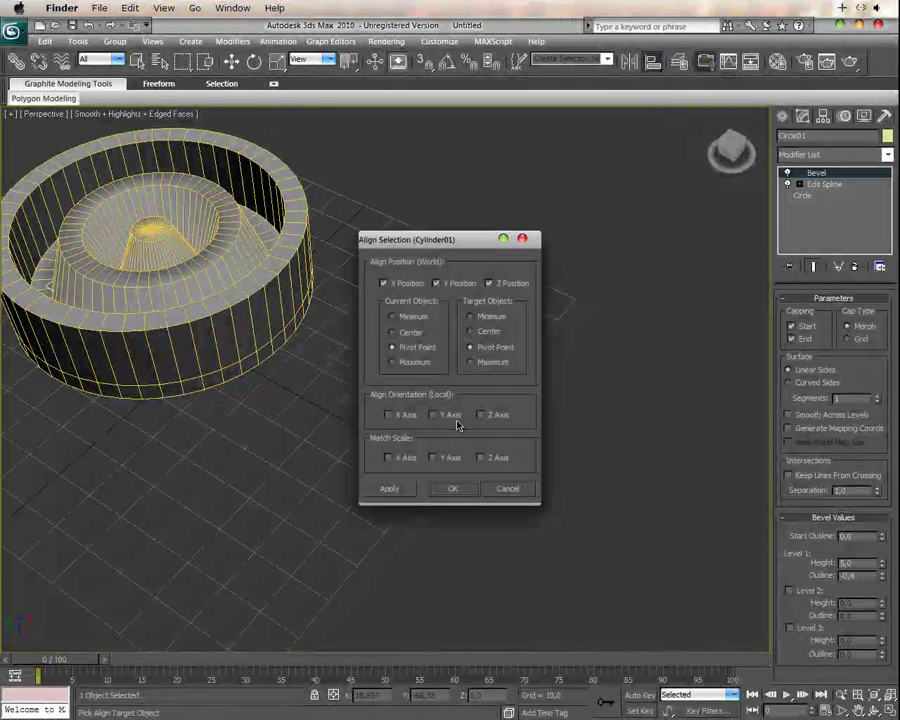
pyautogui.click(450, 489)
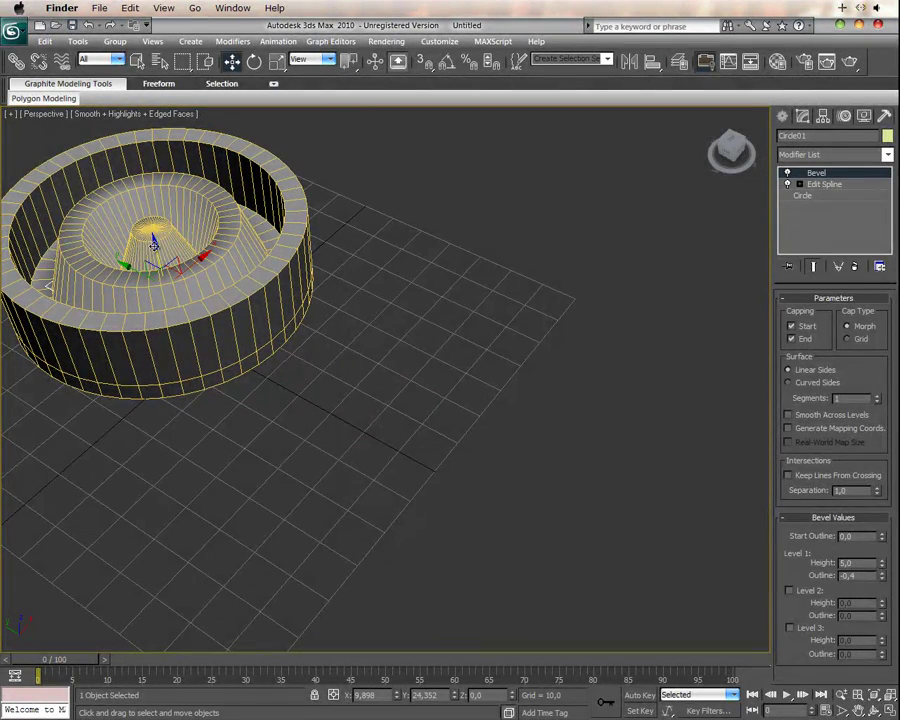
pyautogui.moveTo(154, 243); pyautogui.dragTo(165, 216)
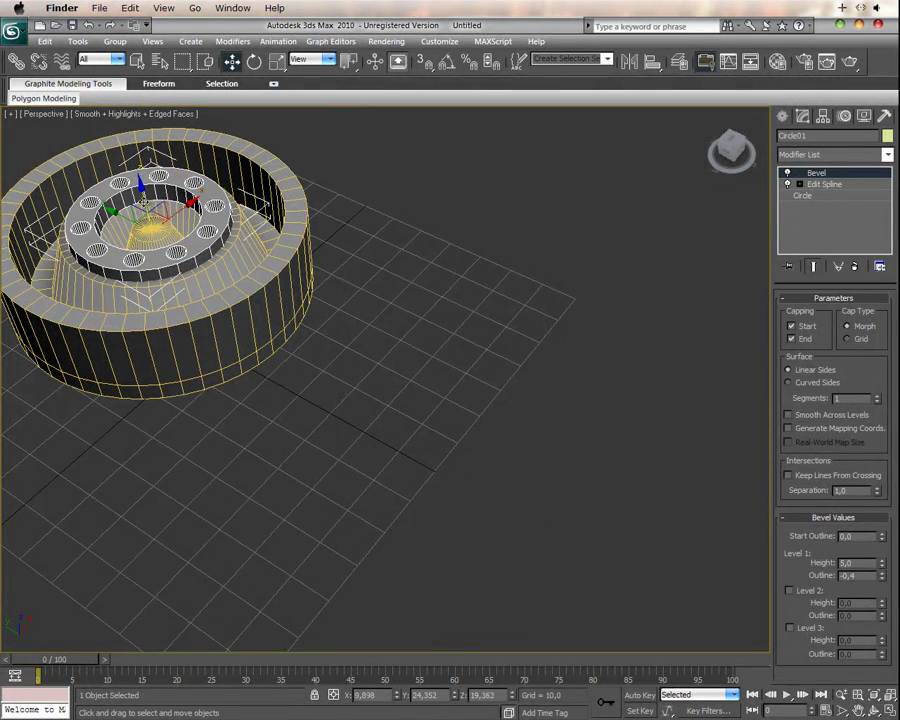
pyautogui.moveTo(165, 216)
pyautogui.mouseDown(button='middle')
pyautogui.moveTo(420, 400)
pyautogui.moveTo(420, 440)
pyautogui.mouseUp(button='middle')
pyautogui.scroll(3, 420, 400)
pyautogui.scroll(2, 420, 400)
pyautogui.keyDown('alt'); pyautogui.moveTo(468, 474); pyautogui.dragTo(403, 400, button='middle'); pyautogui.keyUp('alt')
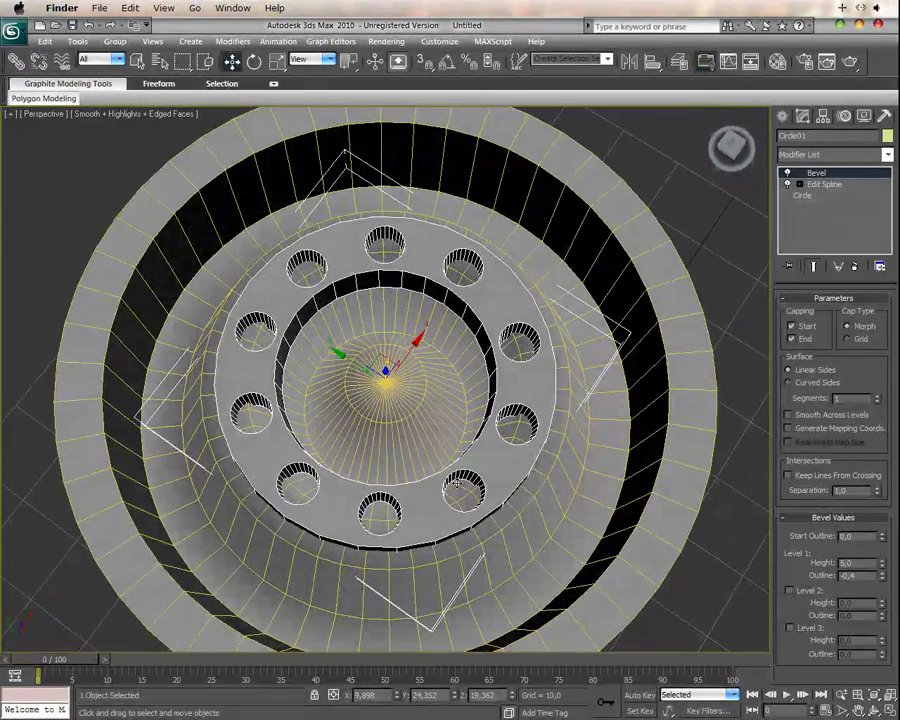
# Step: Scale the flange so it fits inside the rim on the raised inner ring
pyautogui.press('e')
pyautogui.press('r')
pyautogui.moveTo(390, 398); pyautogui.dragTo(388, 388)
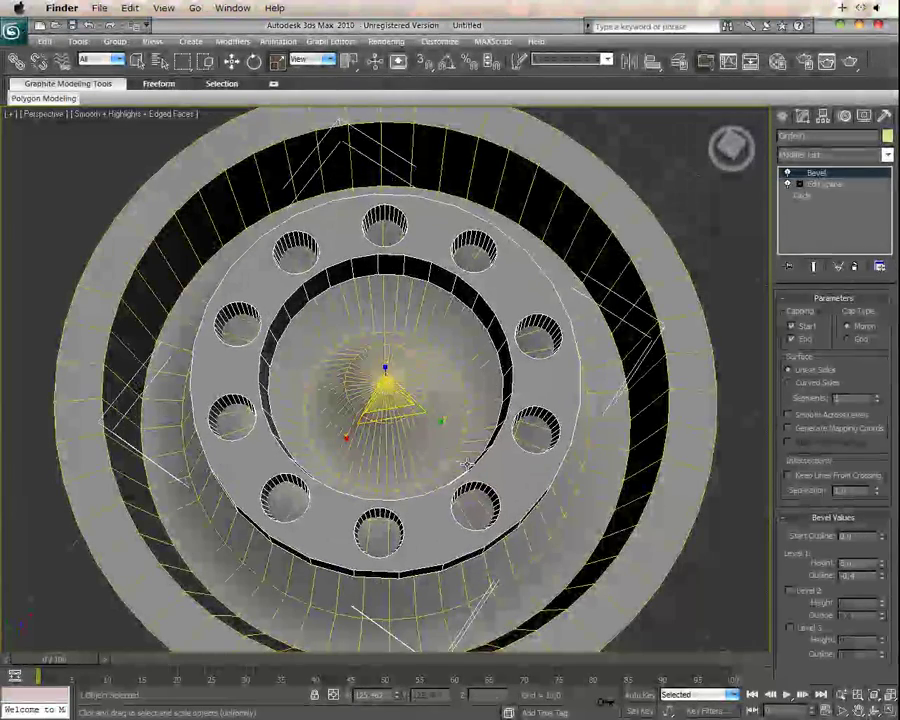
pyautogui.keyDown('alt'); pyautogui.moveTo(388, 388); pyautogui.dragTo(442, 386, button='middle'); pyautogui.keyUp('alt')
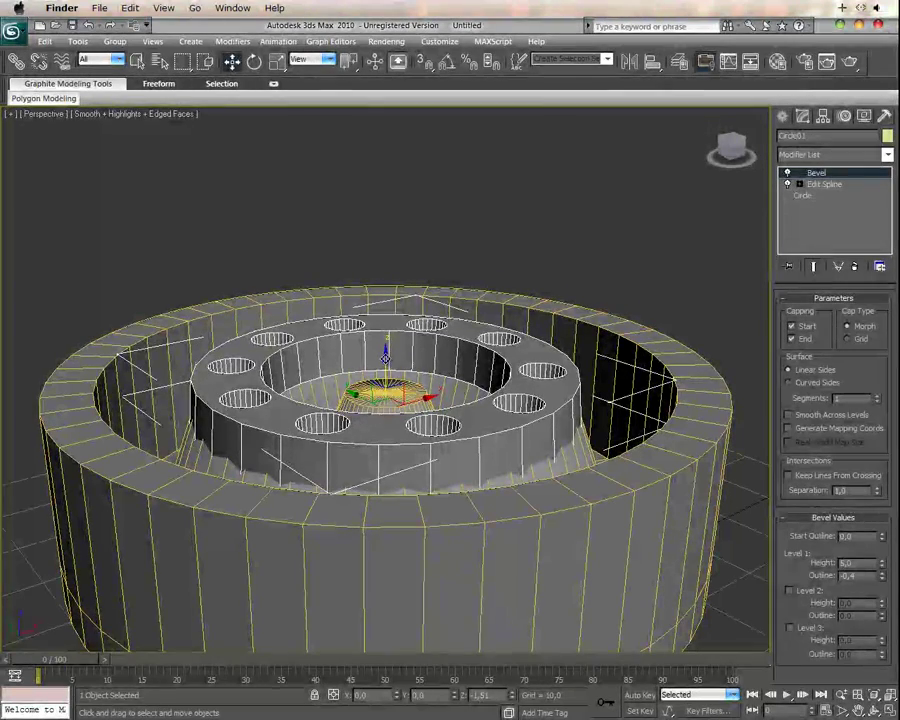
pyautogui.press('r')
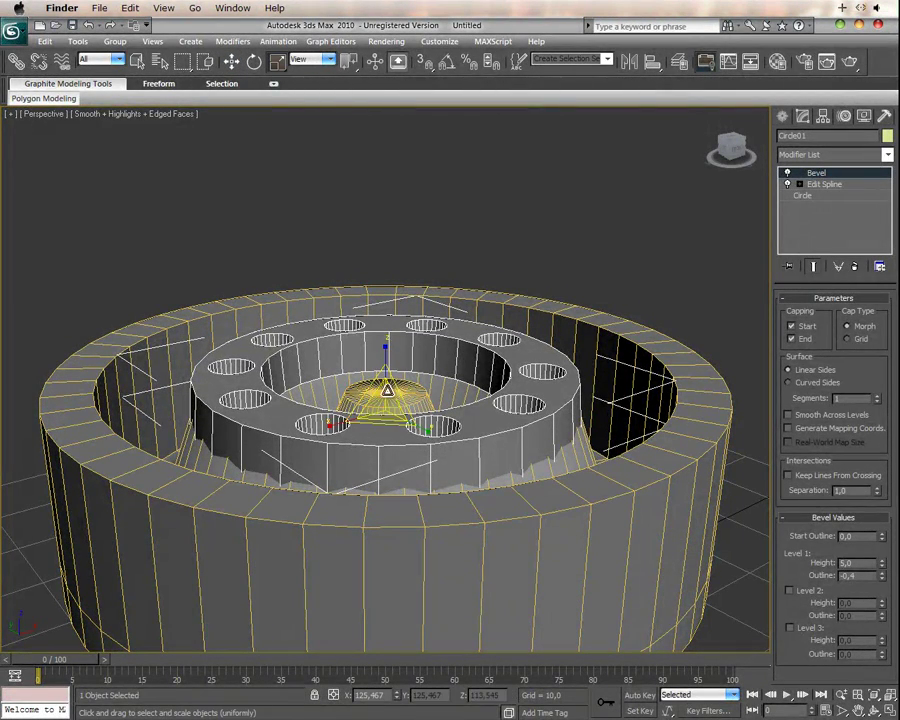
pyautogui.moveTo(387, 400); pyautogui.dragTo(388, 412)
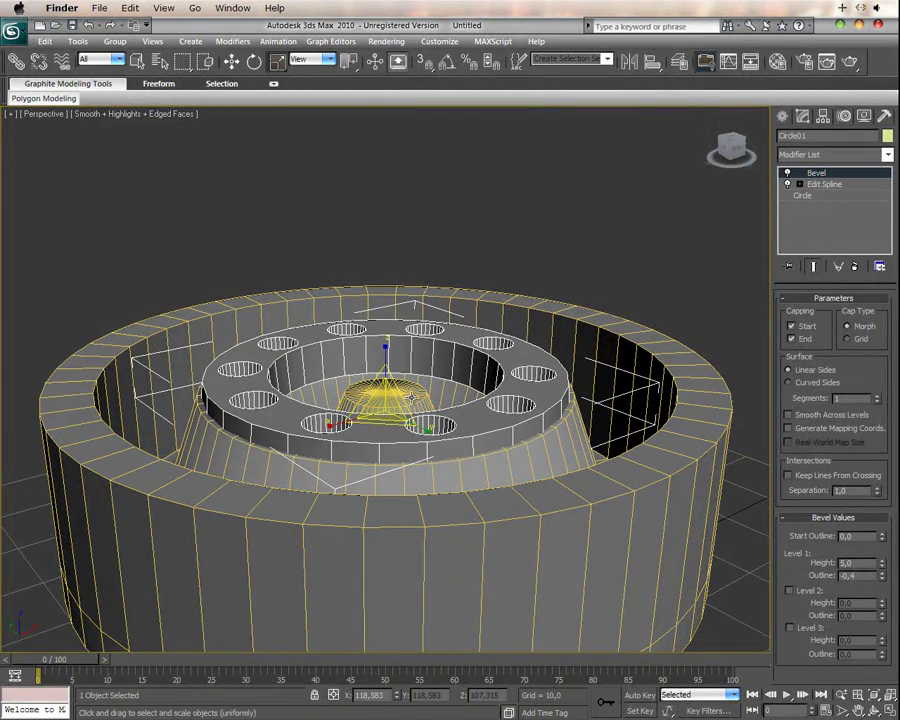
pyautogui.moveTo(456, 424)
pyautogui.keyDown('alt'); pyautogui.mouseDown(button='middle')
pyautogui.moveTo(452, 483)
pyautogui.moveTo(378, 440)
pyautogui.moveTo(456, 426)
pyautogui.mouseUp(button='middle'); pyautogui.keyUp('alt')
pyautogui.keyDown('alt'); pyautogui.moveTo(600, 478); pyautogui.dragTo(546, 392, button='middle'); pyautogui.keyUp('alt')
pyautogui.click(620, 498)
pyautogui.moveTo(540, 530)
pyautogui.keyDown('alt'); pyautogui.mouseDown(button='middle')
pyautogui.moveTo(625, 528)
pyautogui.moveTo(542, 416)
pyautogui.moveTo(538, 460)
pyautogui.moveTo(553, 478)
pyautogui.mouseUp(button='middle'); pyautogui.keyUp('alt')
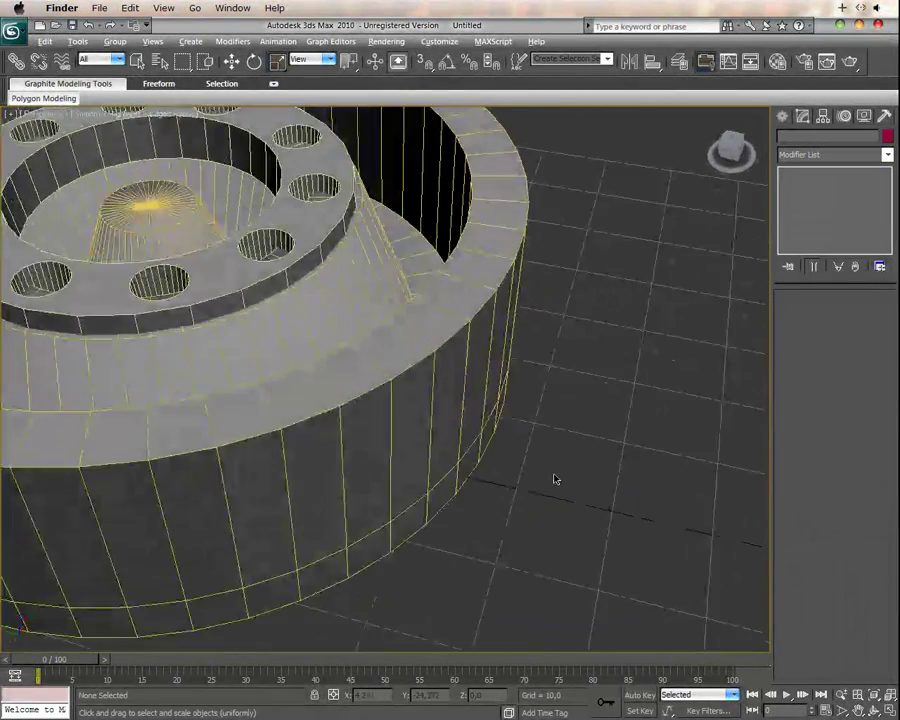
# Step: Create a small cylinder and a wider disc cylinder beside the rim
pyautogui.click(786, 117)
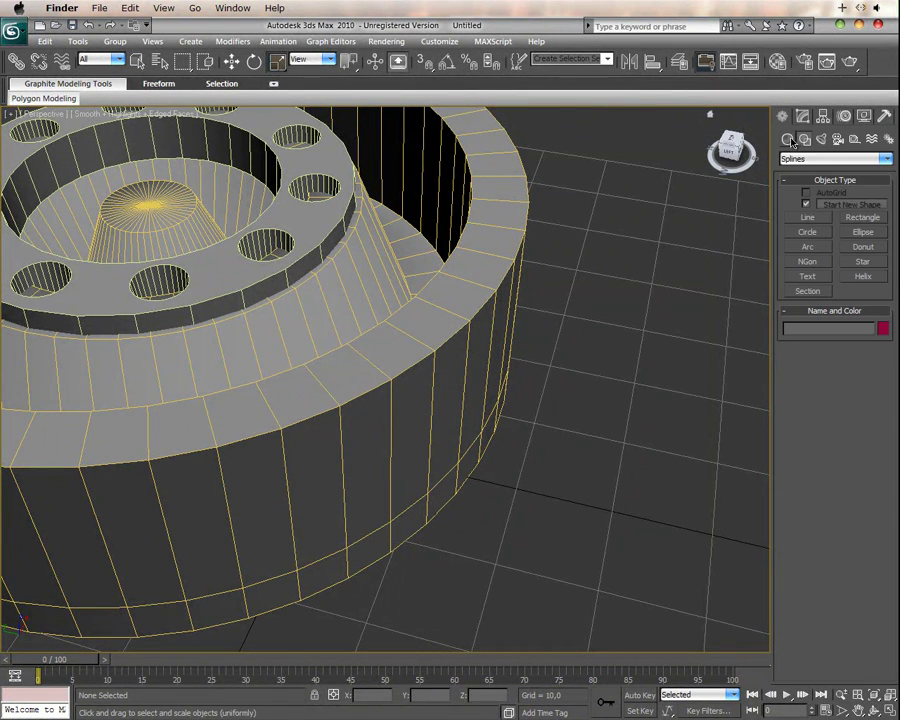
pyautogui.click(790, 140)
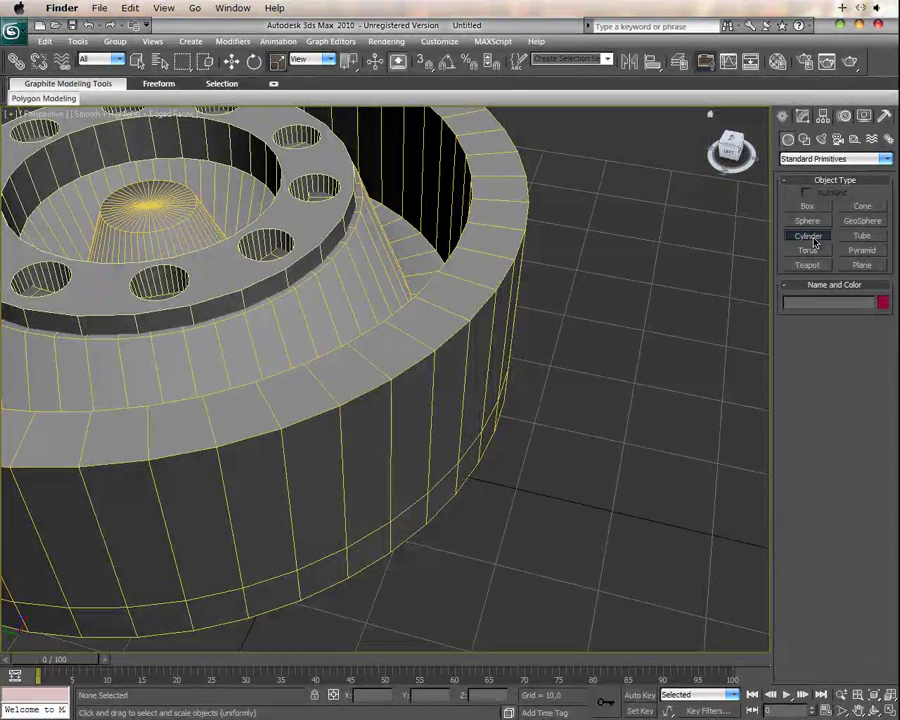
pyautogui.click(808, 235)
pyautogui.click(650, 480)
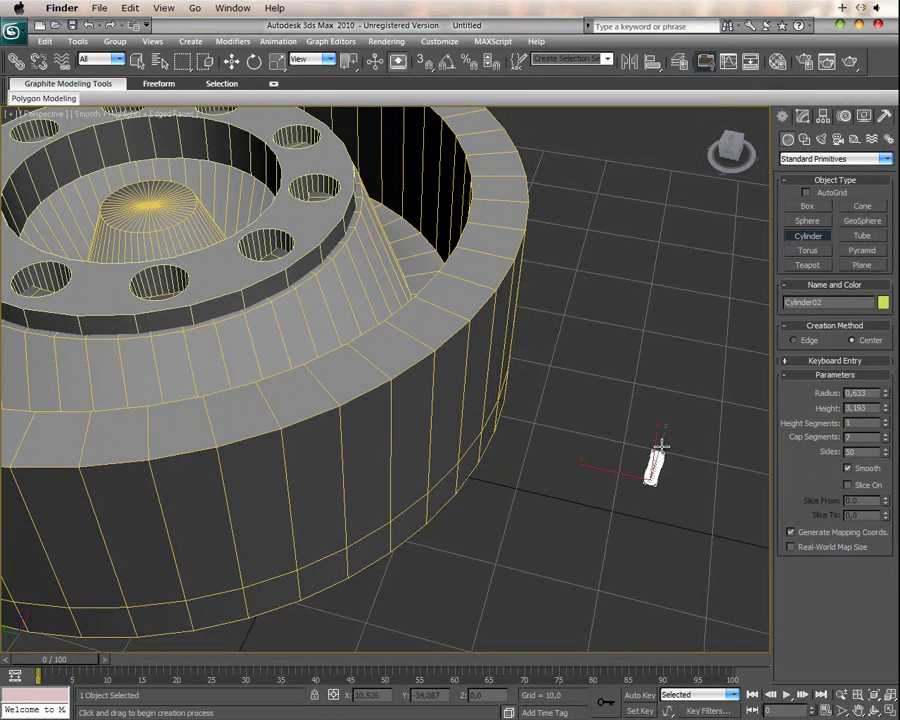
pyautogui.click(659, 444)
pyautogui.moveTo(616, 532); pyautogui.dragTo(630, 552)
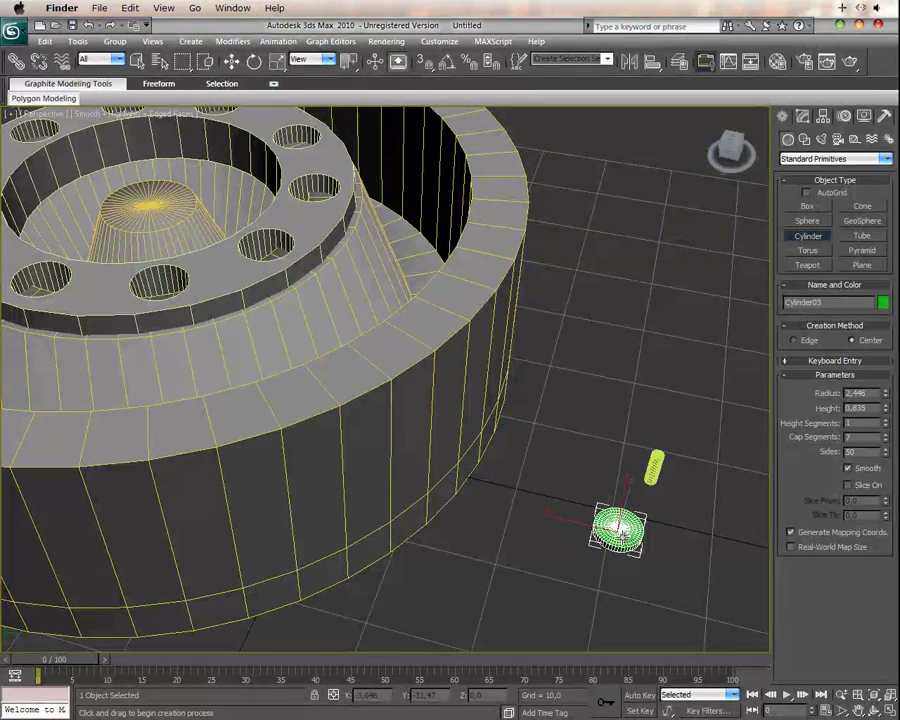
pyautogui.click(621, 528)
# Step: Set the disc cylinder's Sides to 6 for a hex nut, then open the Material Editor
pyautogui.press('r')
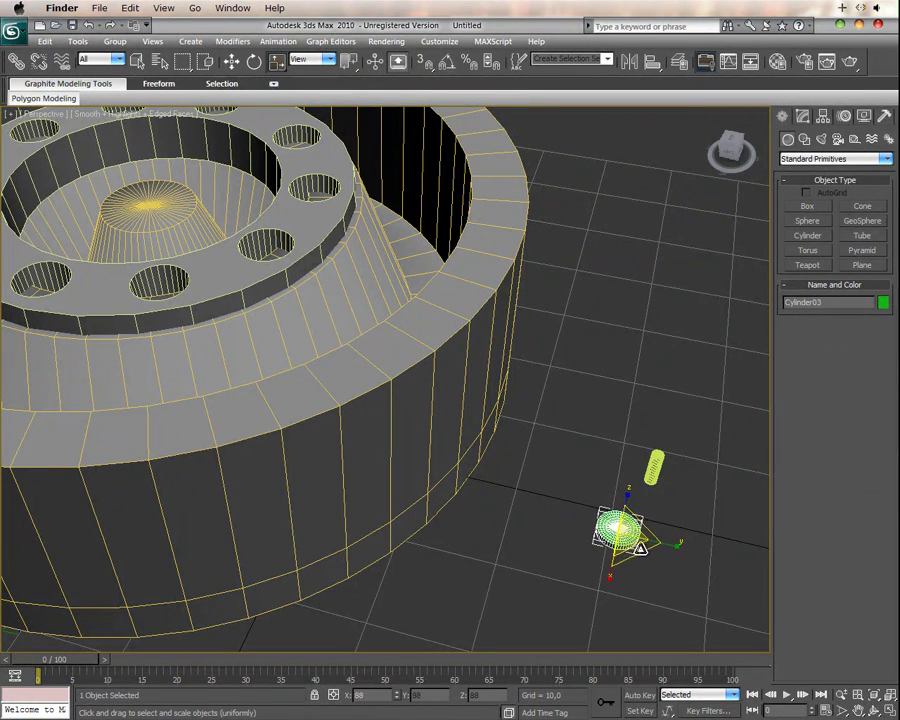
pyautogui.press('r')
pyautogui.click(803, 117)
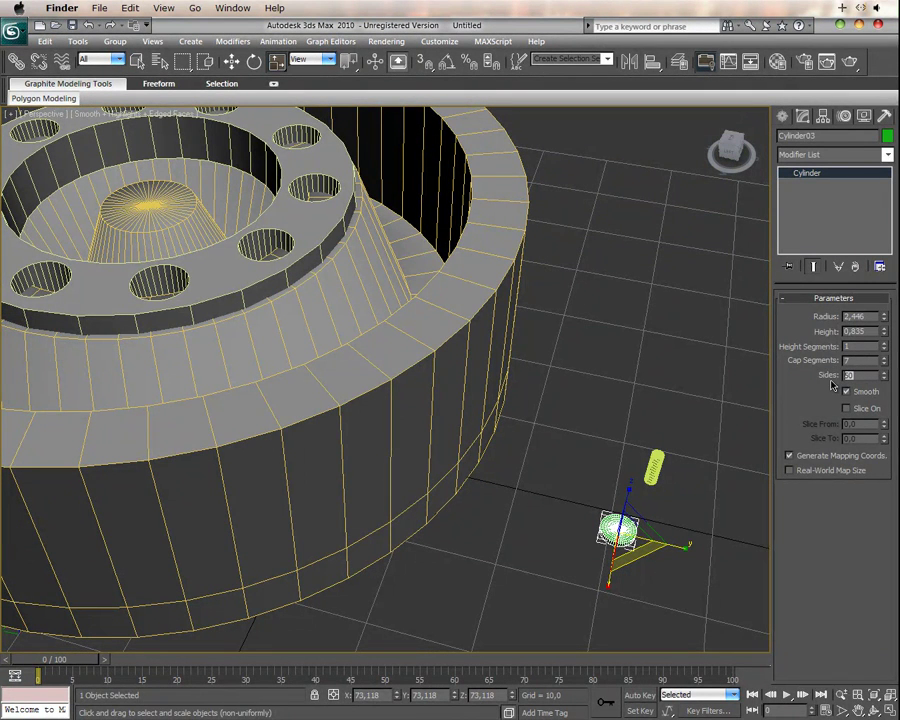
pyautogui.click(746, 504)
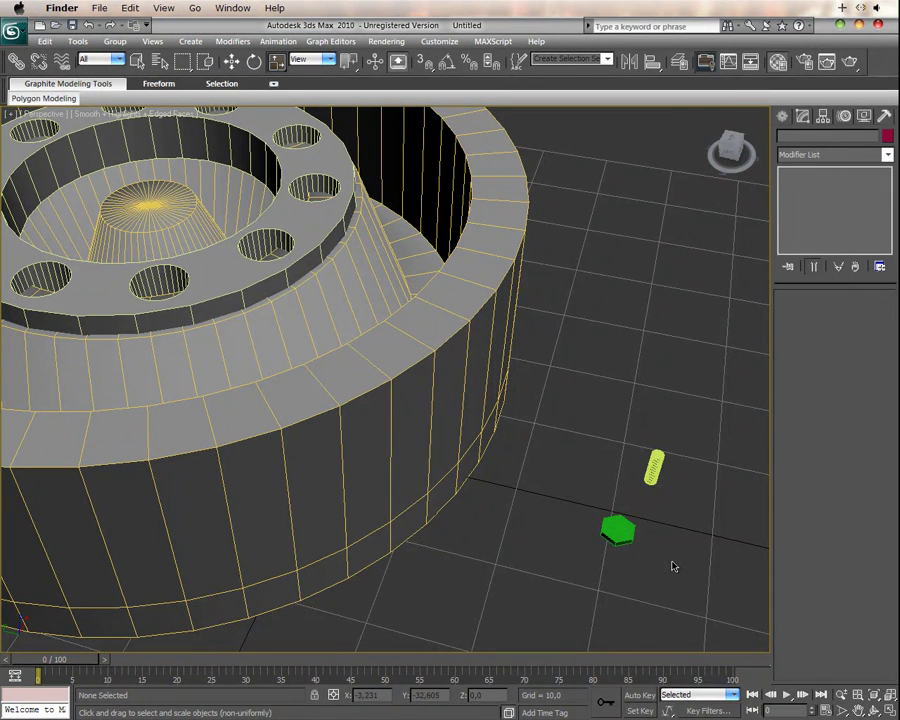
pyautogui.press('m')
pyautogui.moveTo(701, 222); pyautogui.dragTo(893, 289)
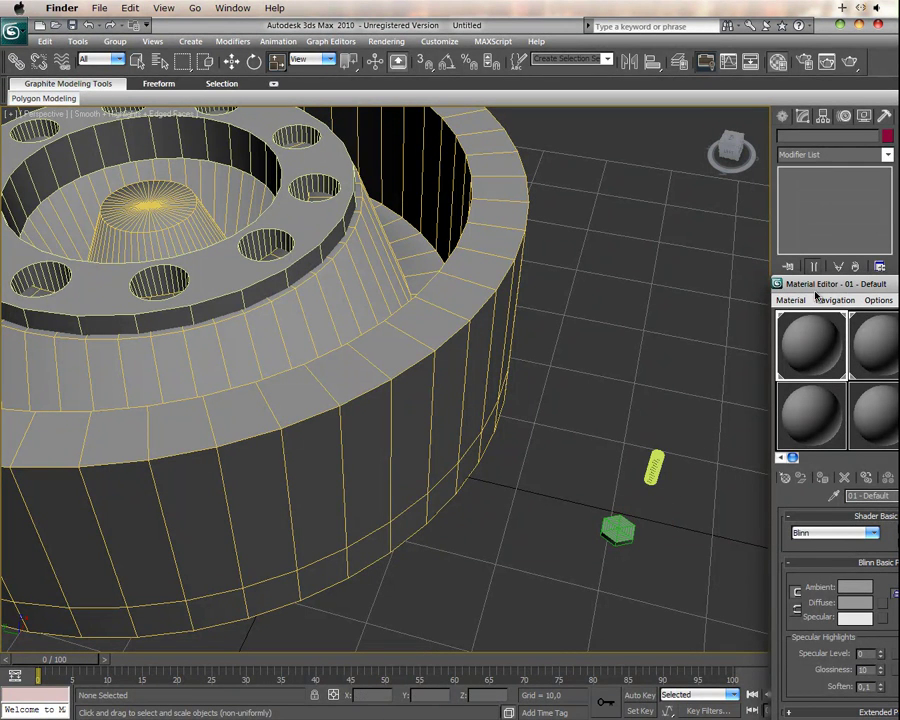
# Step: Close the Material Editor and set the hexagon nut's cap segments to 1
pyautogui.moveTo(810, 302); pyautogui.dragTo(515, 353)
pyautogui.click(707, 343)
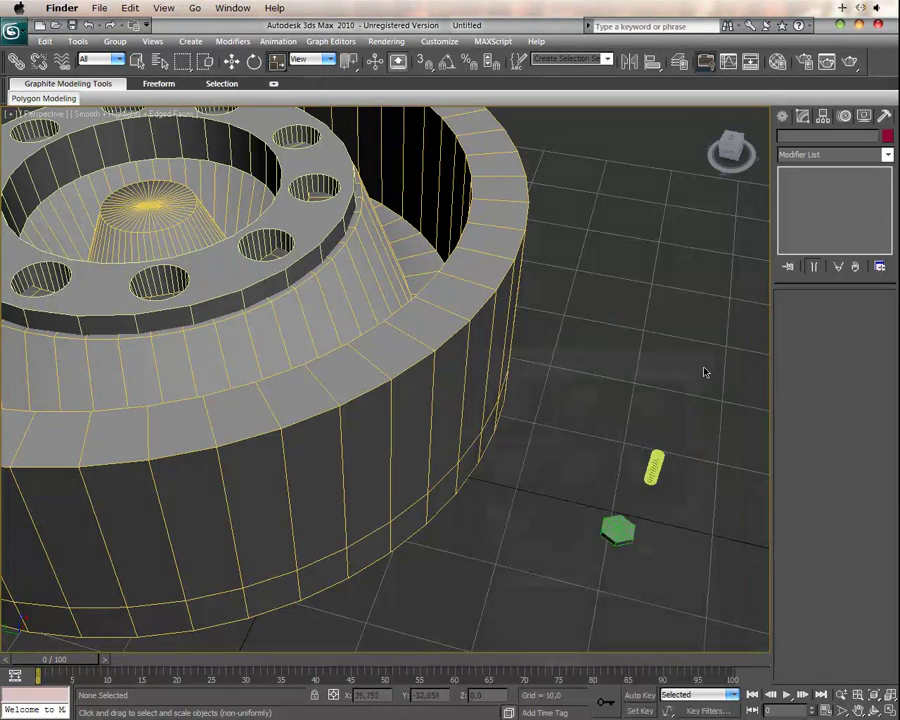
pyautogui.click(617, 528)
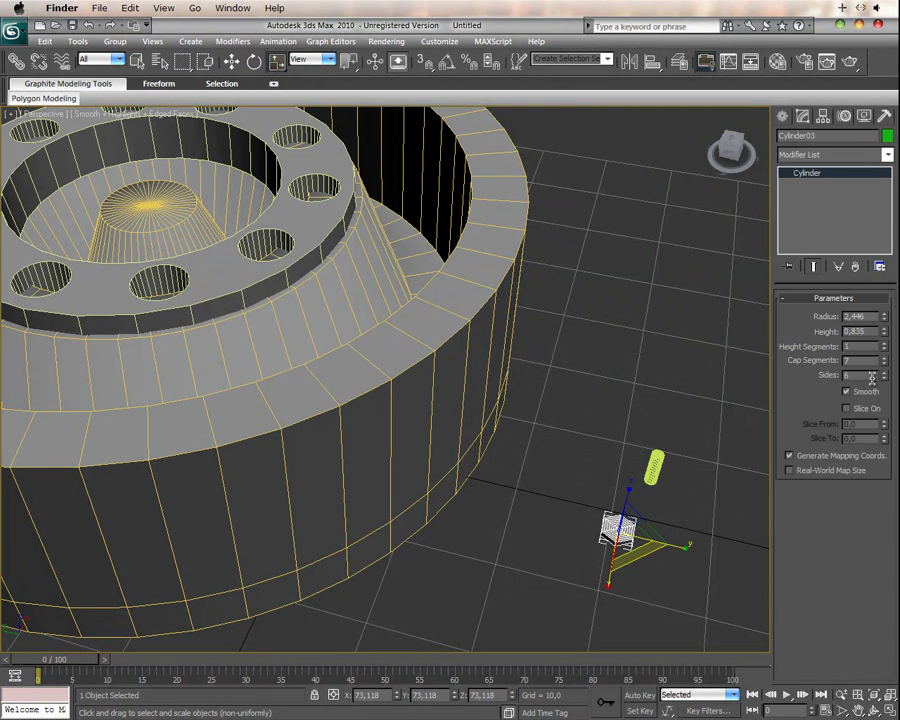
pyautogui.write('1')
pyautogui.click(658, 468)
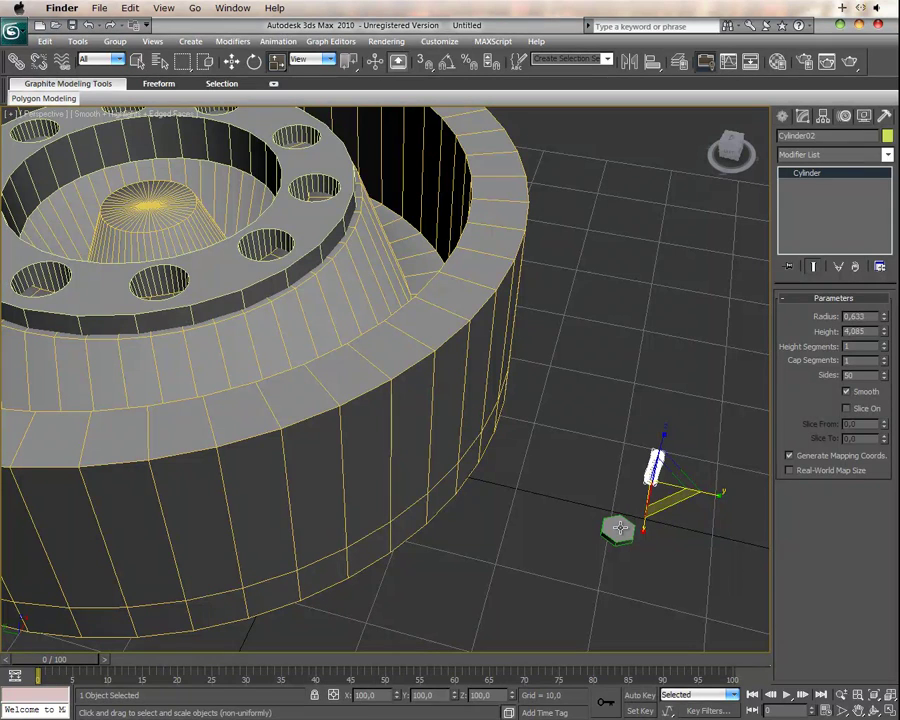
# Step: Centre the hexagon nut on the small yellow cylinder using Align
pyautogui.click(618, 530)
pyautogui.press('w')
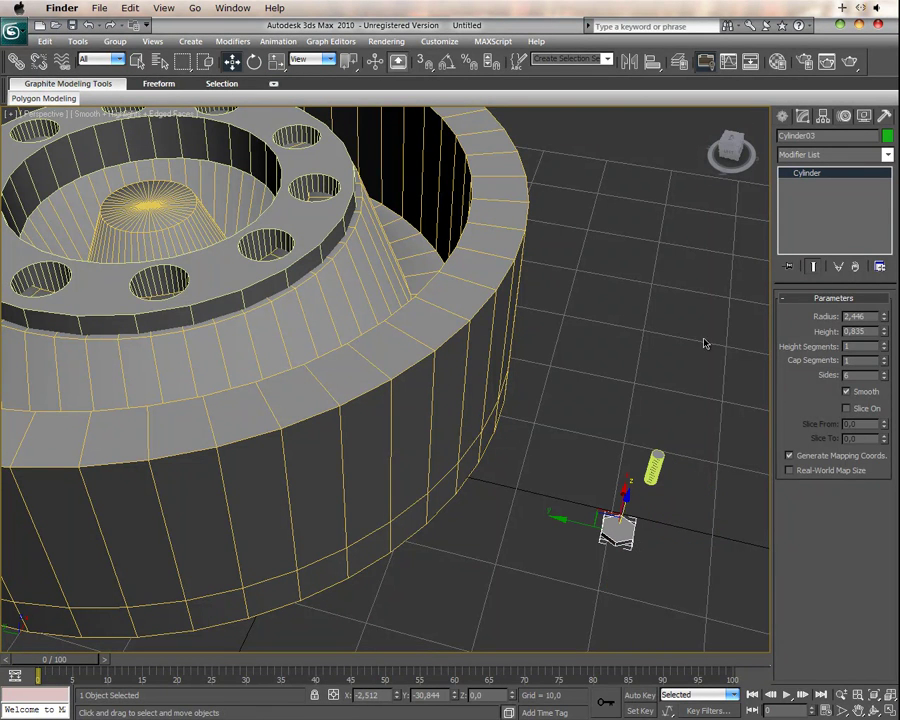
pyautogui.click(650, 62)
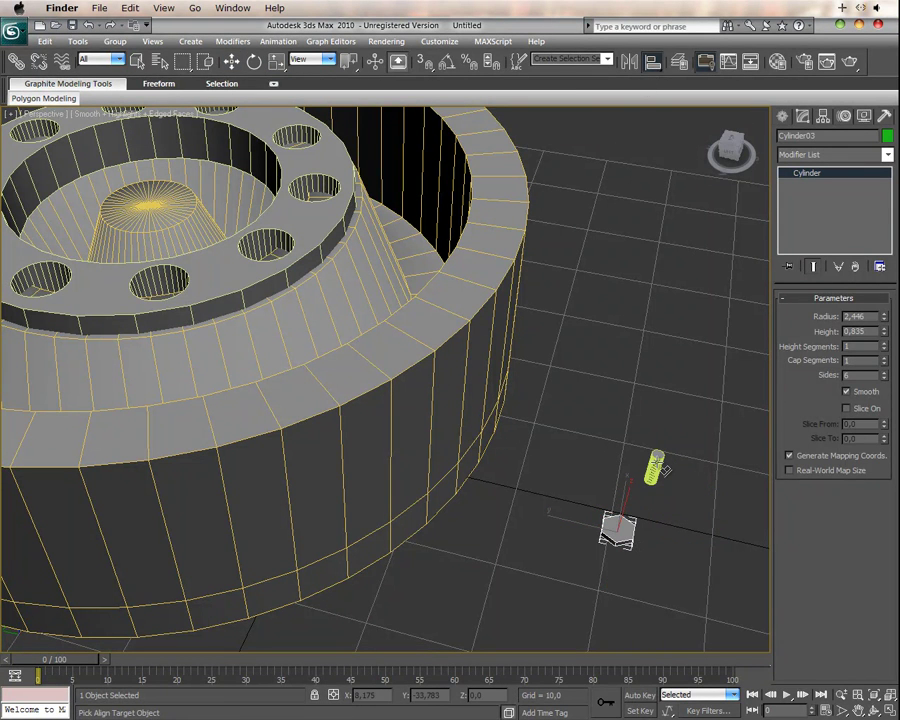
pyautogui.click(657, 467)
pyautogui.click(449, 489)
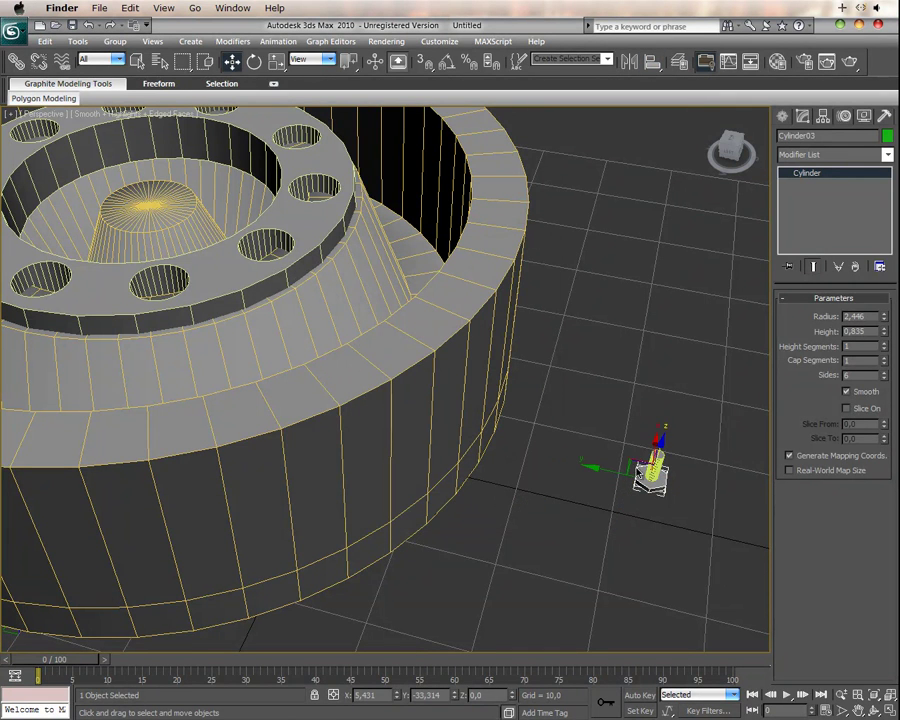
# Step: Raise the nut up the shaft to Z 2.981 and select both nut and cylinder
pyautogui.press('z')
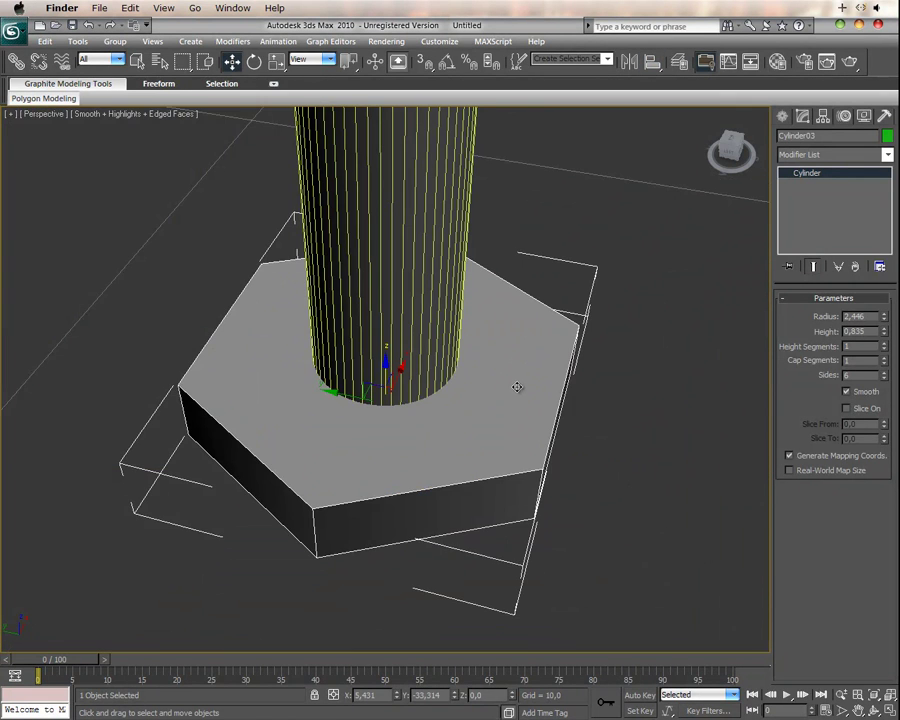
pyautogui.scroll(-1, 505, 375)
pyautogui.scroll(-2, 492, 380)
pyautogui.scroll(-2, 492, 415)
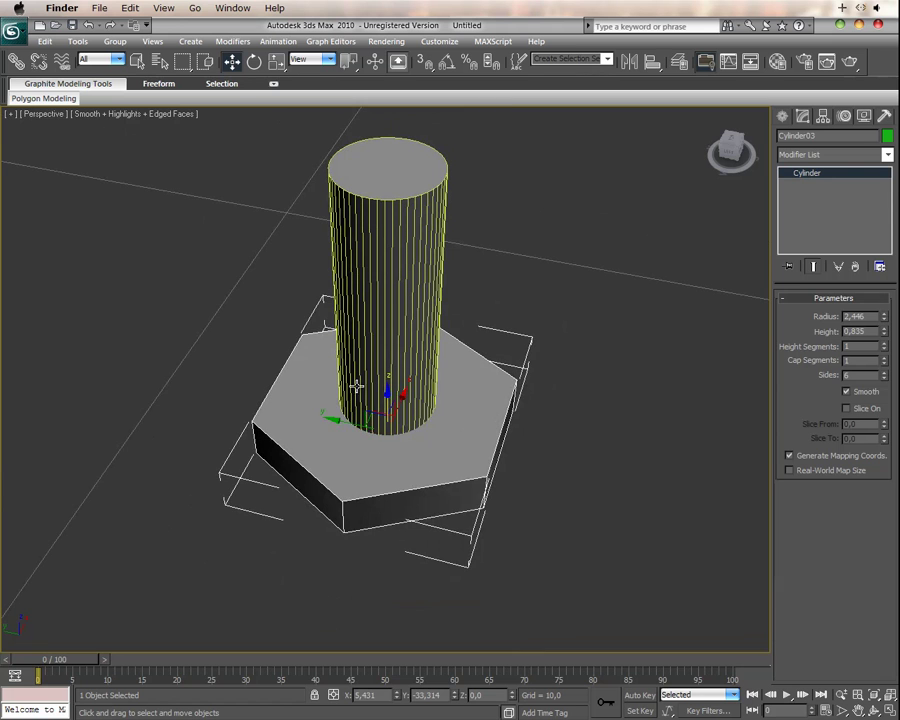
pyautogui.moveTo(387, 395); pyautogui.dragTo(387, 212)
pyautogui.press('F4')
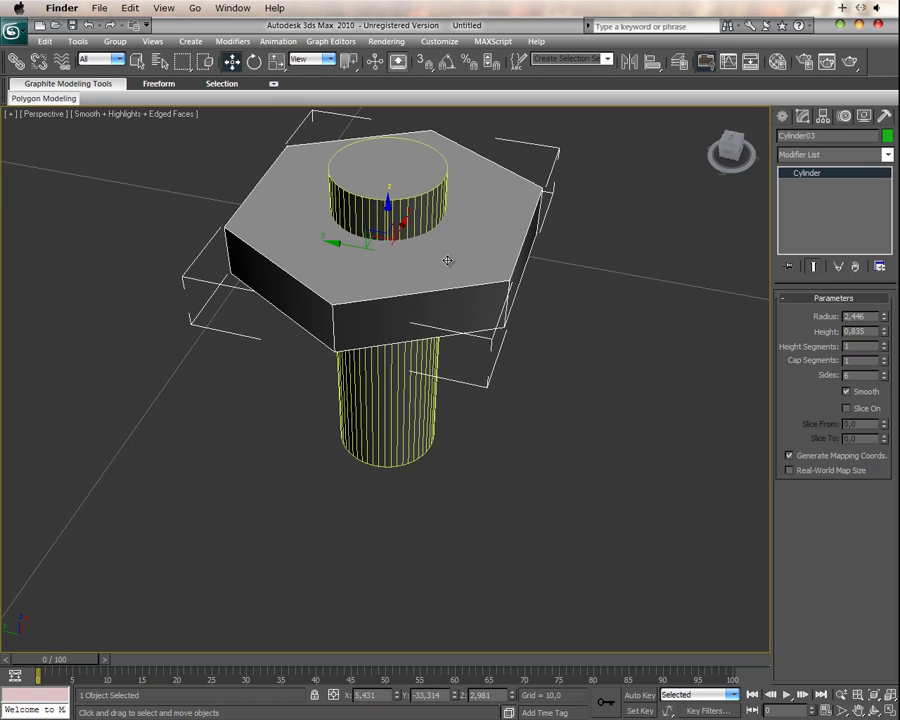
pyautogui.scroll(-2, 446, 300)
pyautogui.scroll(-3, 446, 300)
pyautogui.scroll(-3, 444, 304)
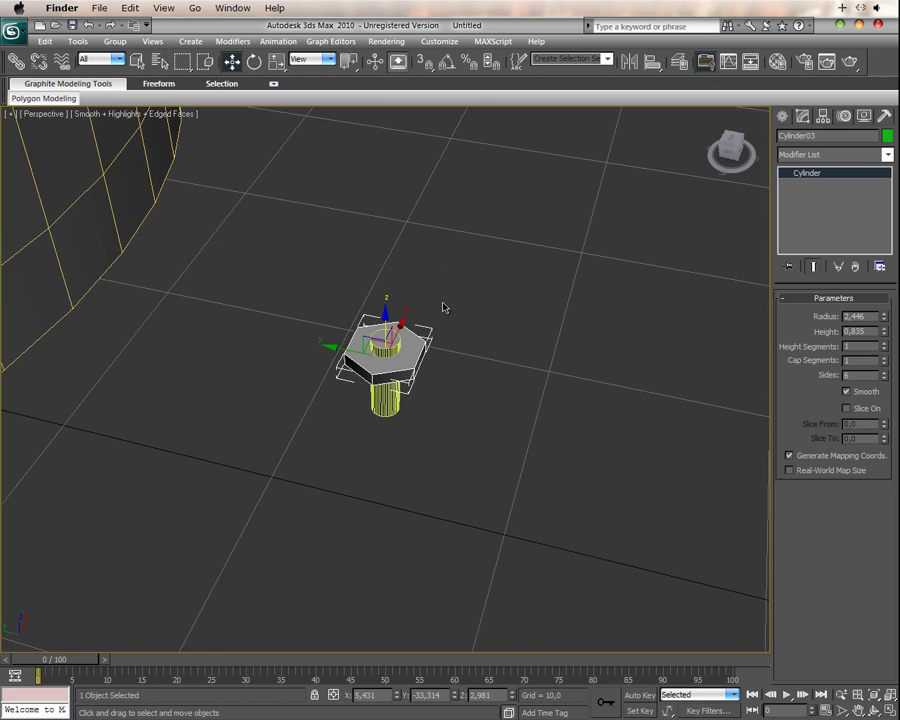
pyautogui.scroll(-2, 429, 337)
pyautogui.keyDown('ctrl'); pyautogui.click(388, 394); pyautogui.keyUp('ctrl')
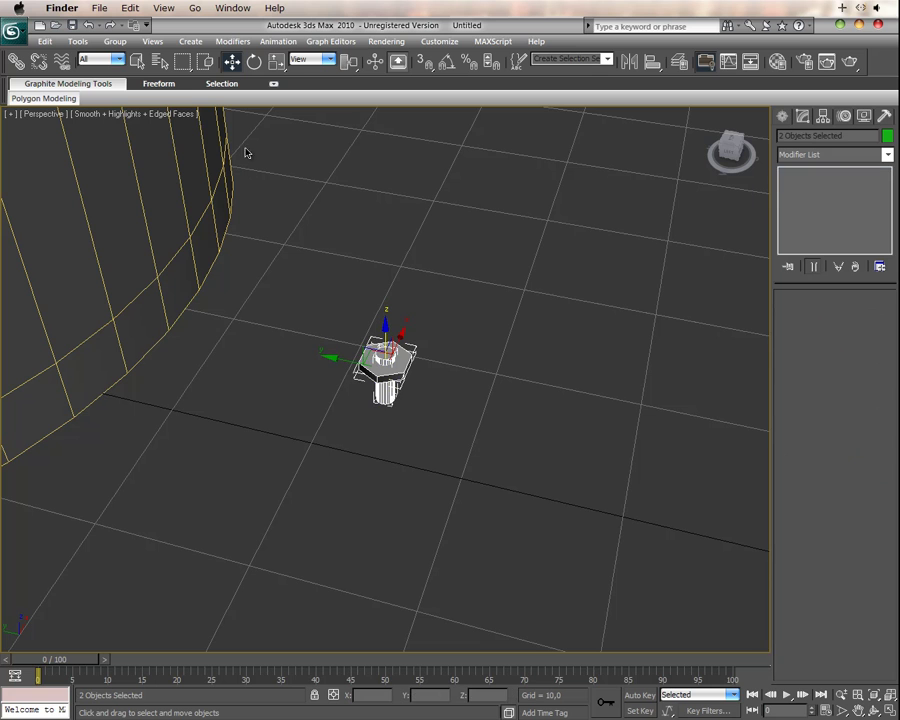
# Step: Group the hexagon nut and cylinder as Group01 and reselect the bolt group beside the rim
pyautogui.click(115, 41)
pyautogui.click(128, 58)
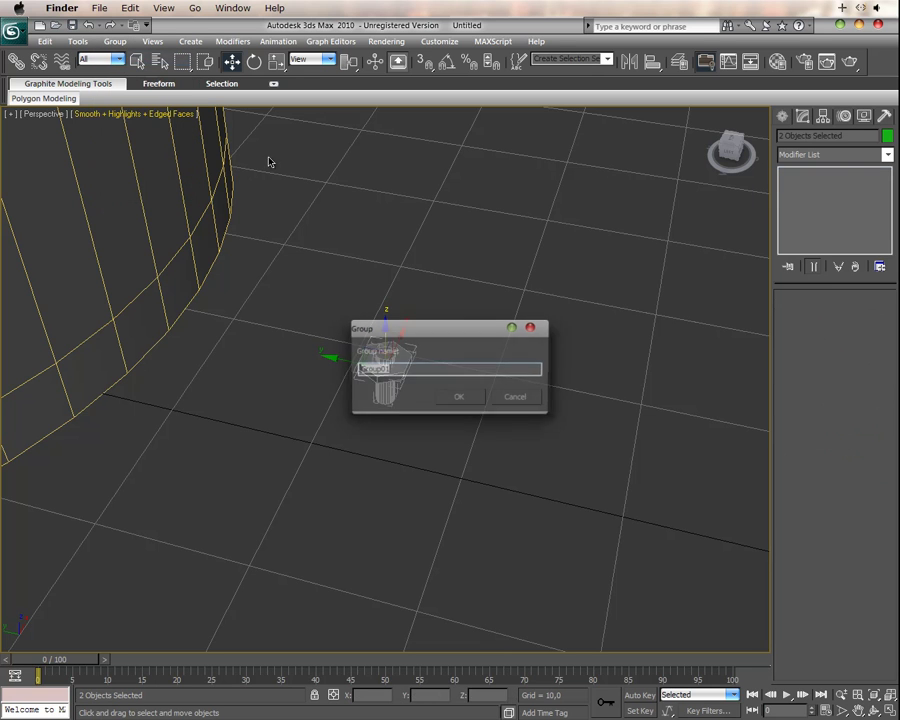
pyautogui.click(458, 400)
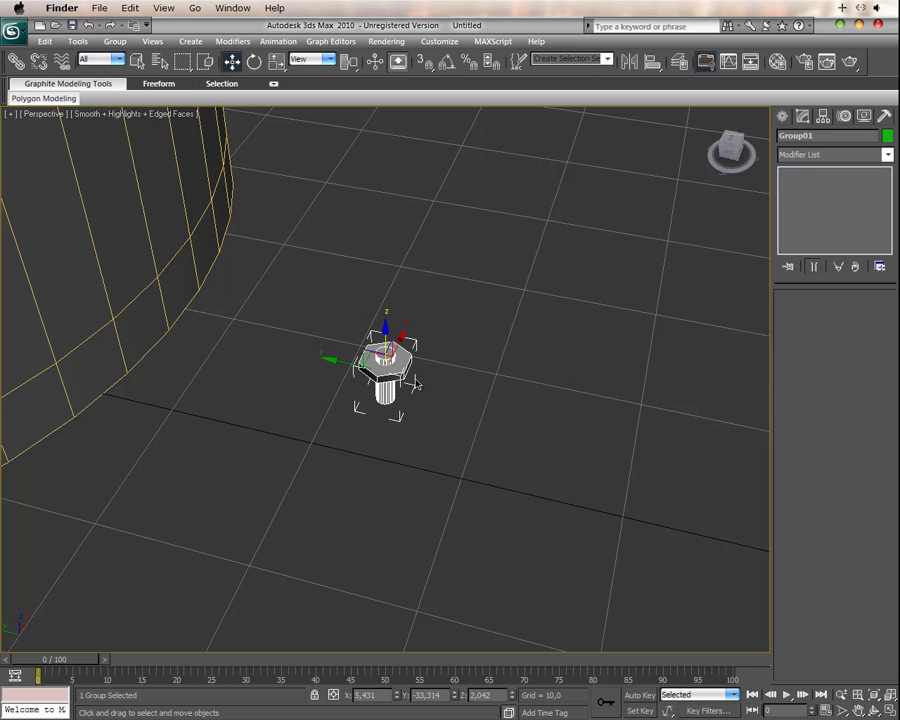
pyautogui.click(446, 394)
pyautogui.scroll(-4, 385, 375)
pyautogui.click(385, 372)
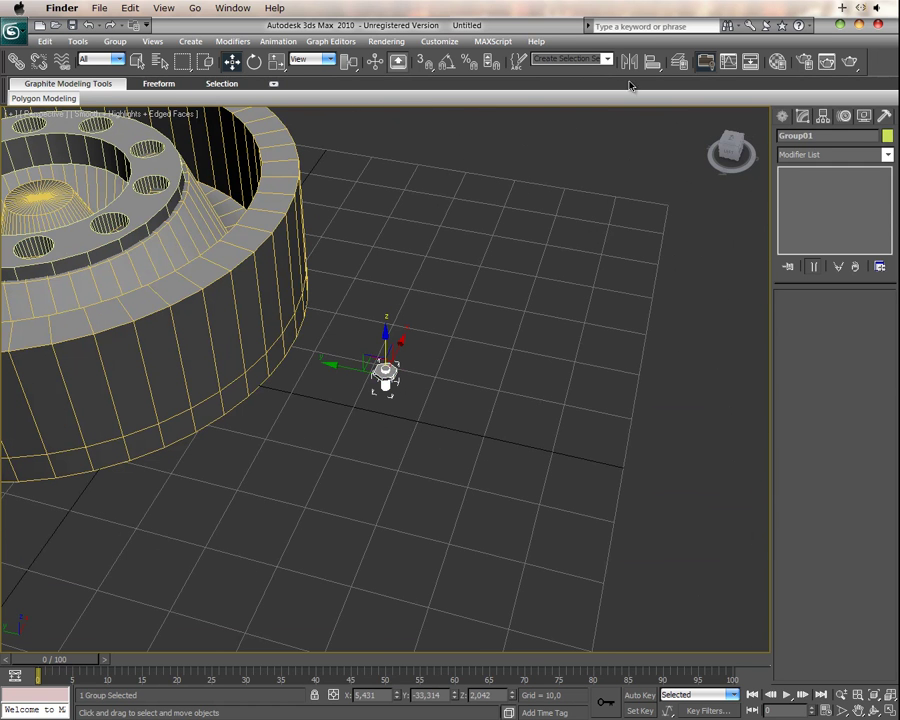
pyautogui.moveTo(535, 181); pyautogui.dragTo(641, 223, button='middle')
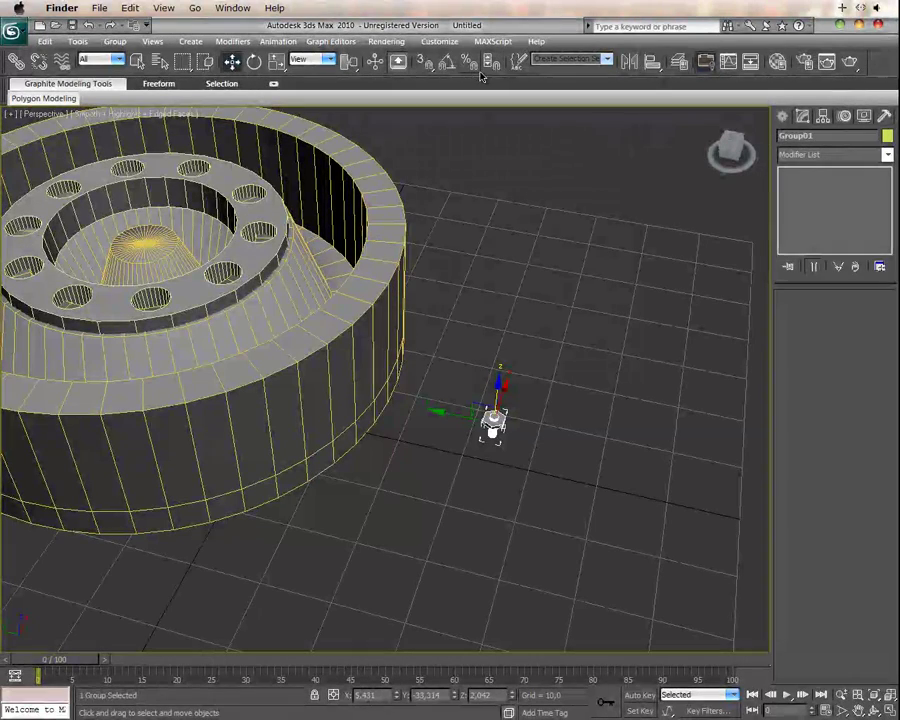
pyautogui.click(652, 62)
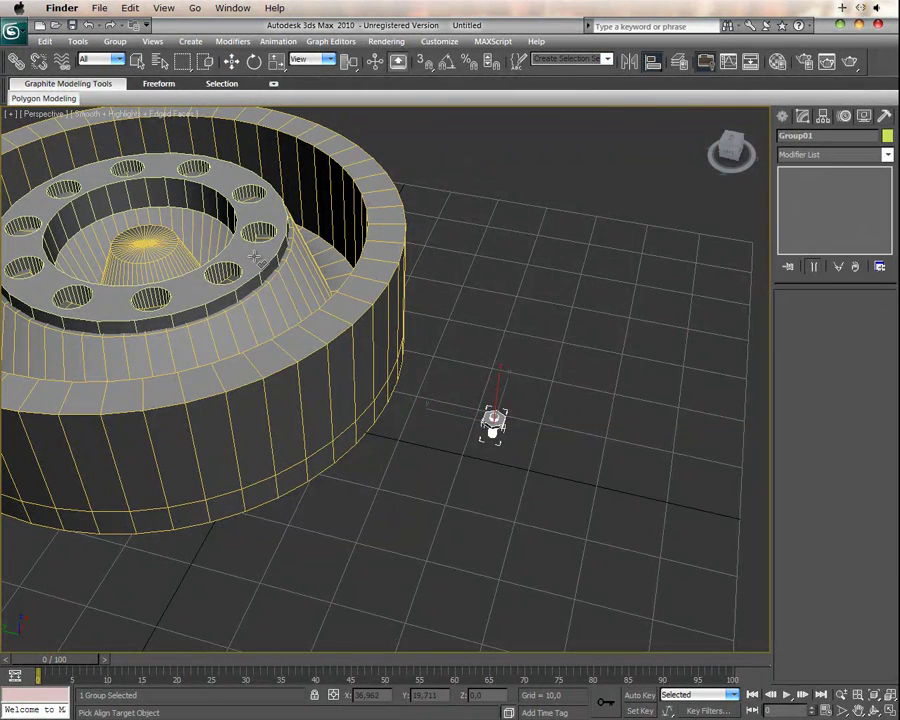
pyautogui.click(256, 257)
pyautogui.click(455, 485)
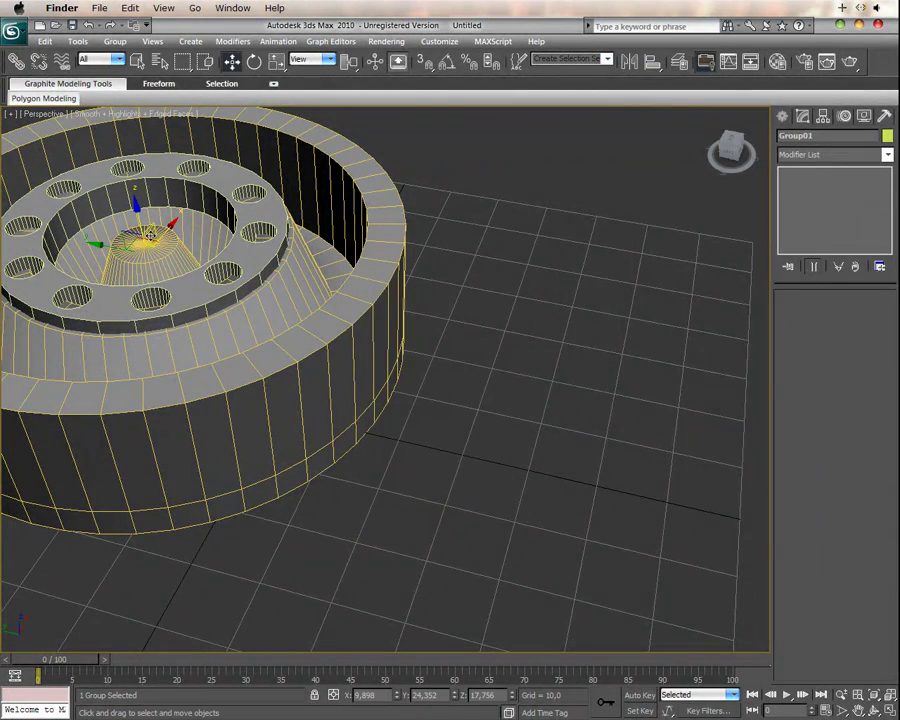
pyautogui.moveTo(134, 202); pyautogui.dragTo(130, 186)
pyautogui.moveTo(97, 222); pyautogui.dragTo(197, 260)
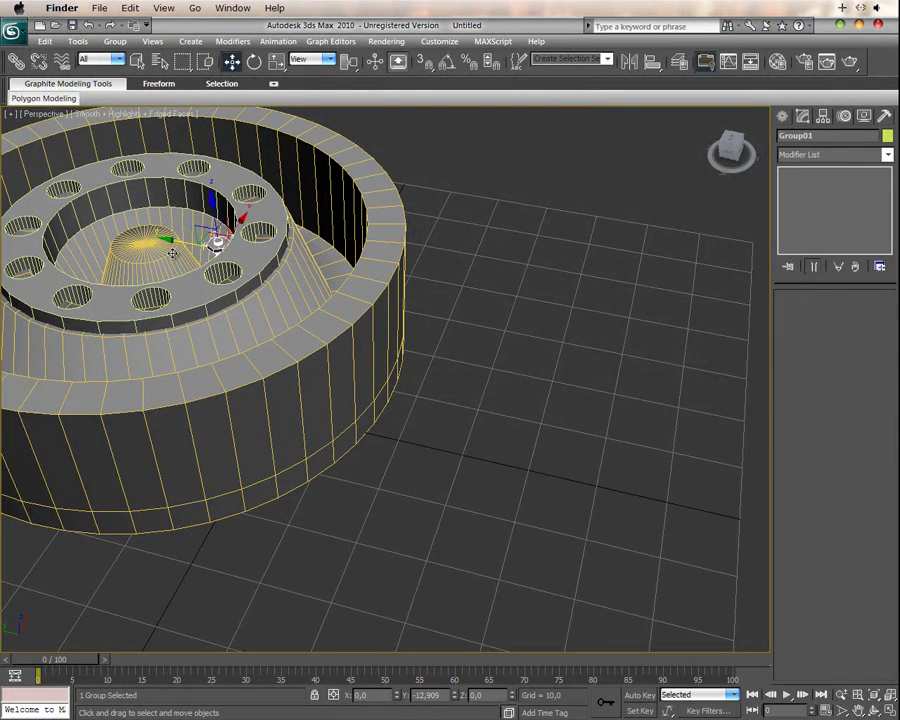
pyautogui.moveTo(197, 260)
pyautogui.keyDown('alt'); pyautogui.mouseDown(button='middle')
pyautogui.moveTo(386, 365)
pyautogui.moveTo(336, 257)
pyautogui.mouseUp(button='middle'); pyautogui.keyUp('alt')
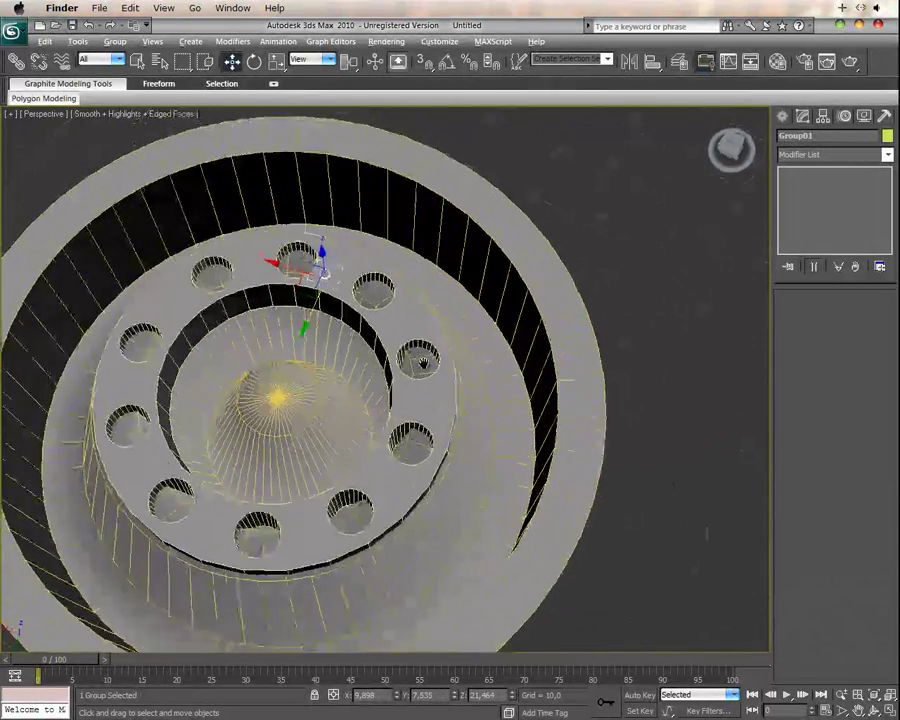
pyautogui.keyDown('alt'); pyautogui.moveTo(318, 284); pyautogui.dragTo(313, 276, button='middle'); pyautogui.keyUp('alt')
pyautogui.moveTo(273, 275); pyautogui.dragTo(252, 270)
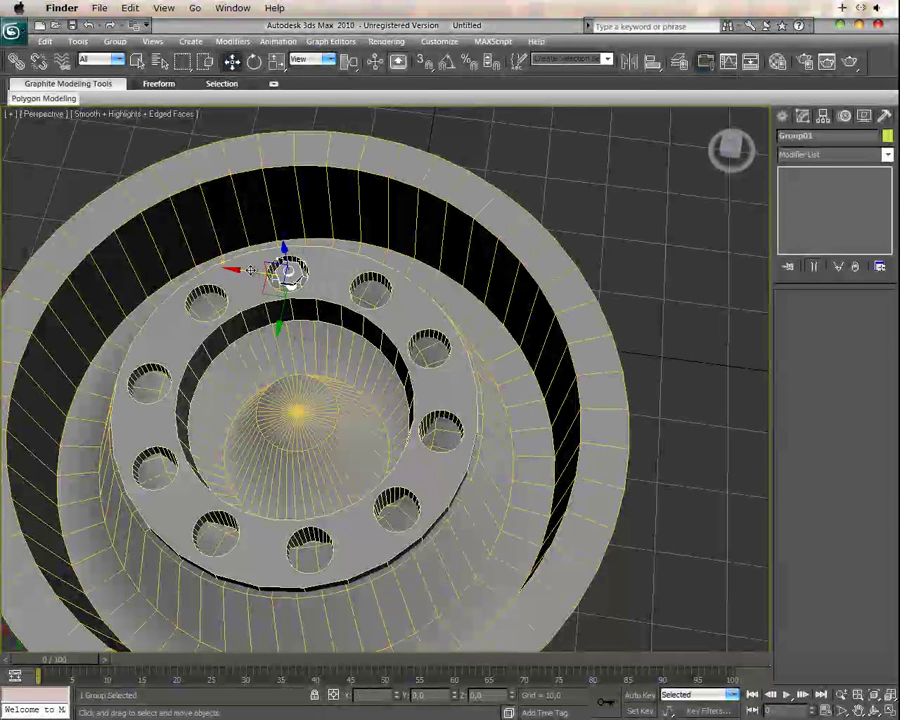
pyautogui.press('z')
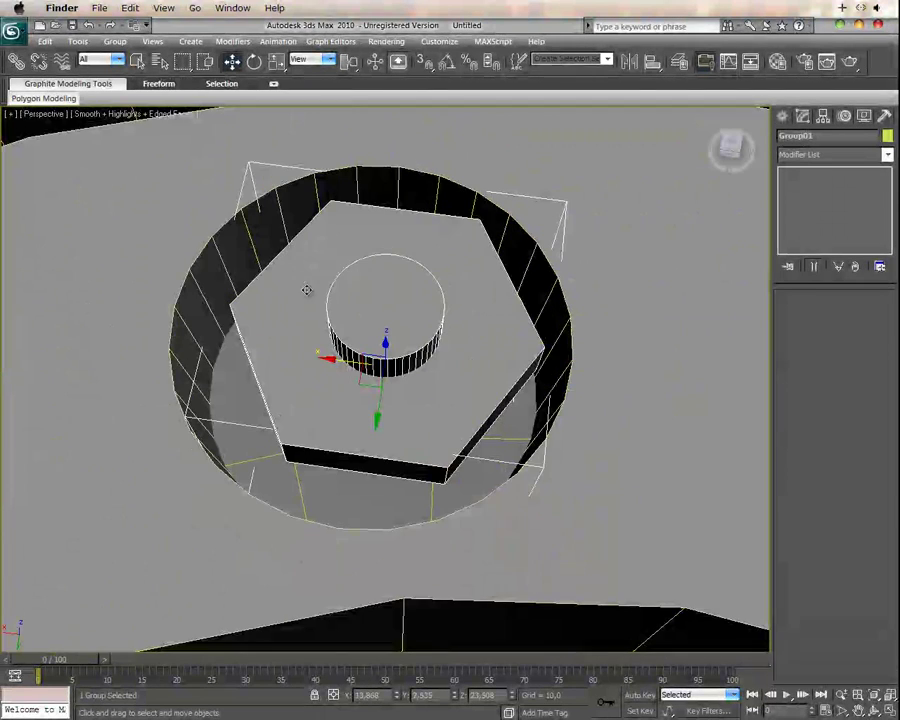
pyautogui.press('r')
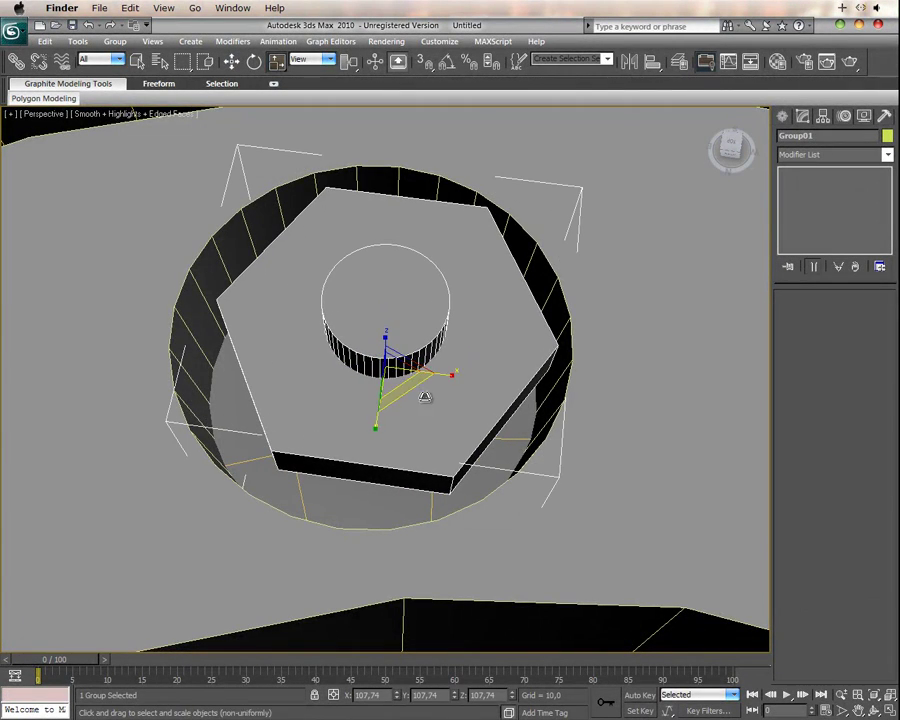
pyautogui.press('w')
pyautogui.keyDown('alt'); pyautogui.moveTo(426, 404); pyautogui.dragTo(387, 293, button='middle'); pyautogui.keyUp('alt')
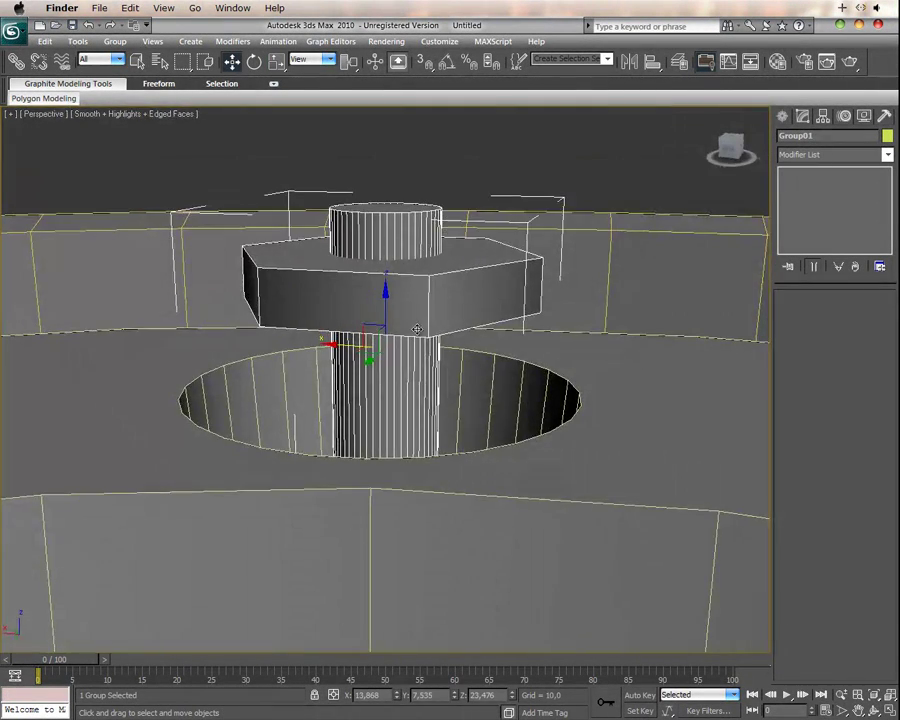
pyautogui.moveTo(387, 293); pyautogui.dragTo(469, 433)
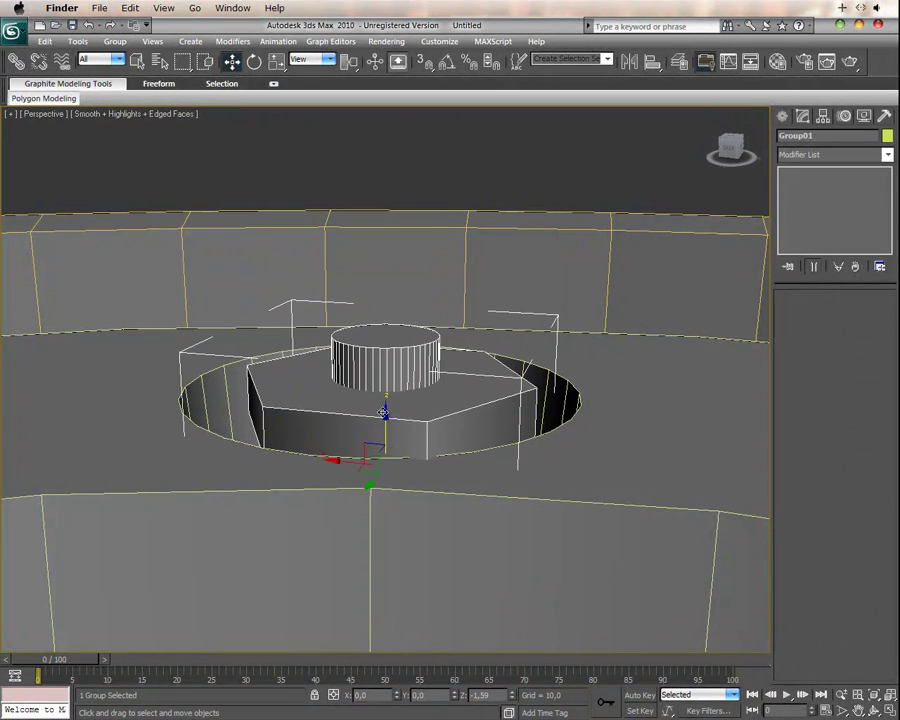
pyautogui.keyDown('alt'); pyautogui.moveTo(469, 433); pyautogui.dragTo(465, 493, button='middle'); pyautogui.keyUp('alt')
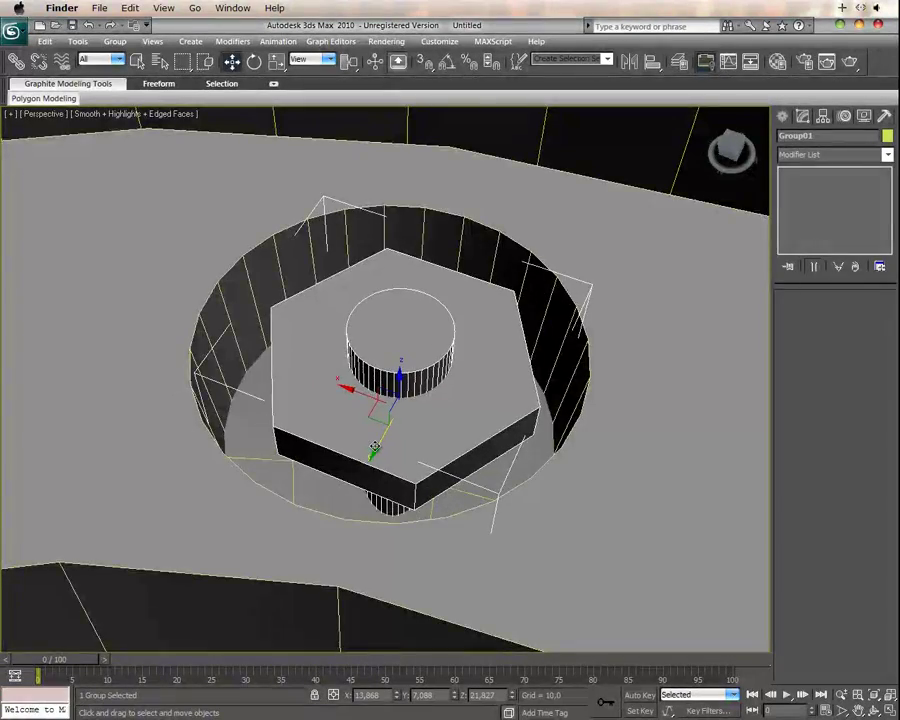
pyautogui.scroll(-5, 390, 453)
pyautogui.keyDown('alt'); pyautogui.moveTo(395, 454); pyautogui.dragTo(375, 419, button='middle'); pyautogui.keyUp('alt')
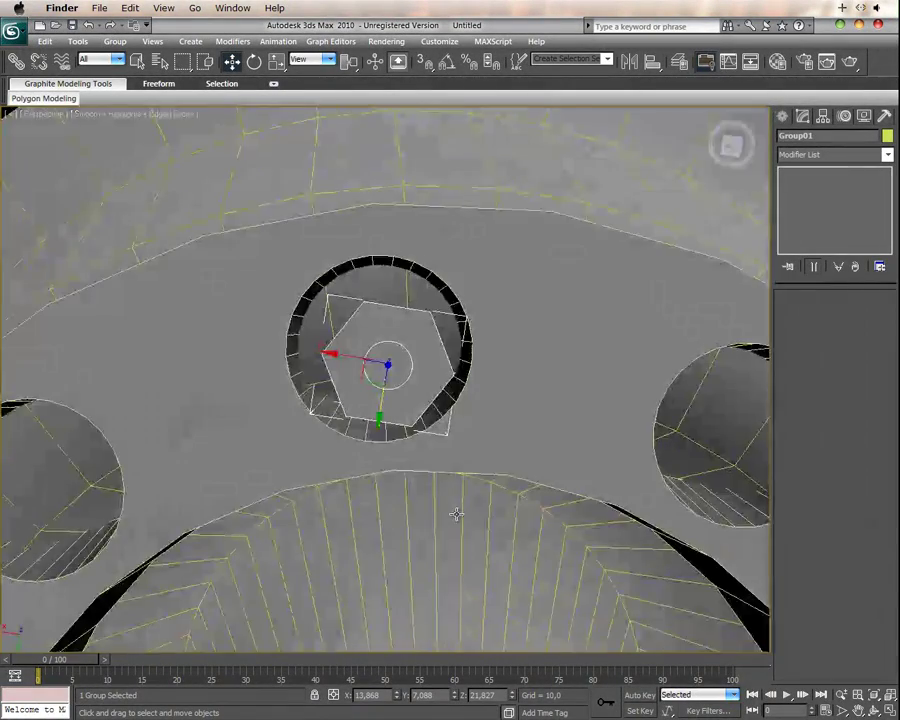
pyautogui.scroll(-2, 344, 371)
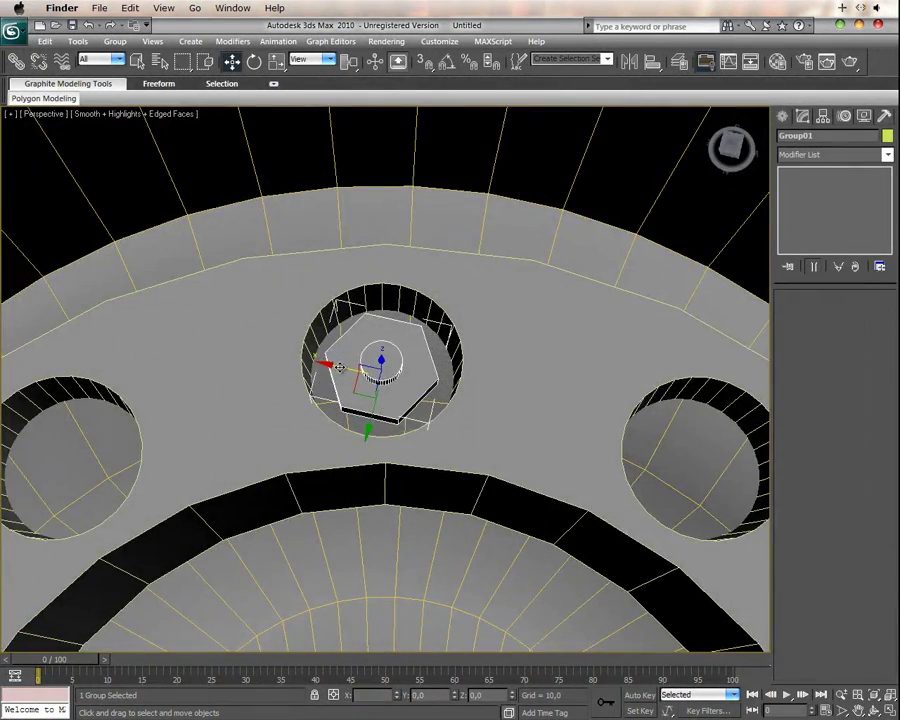
pyautogui.scroll(-4, 424, 404)
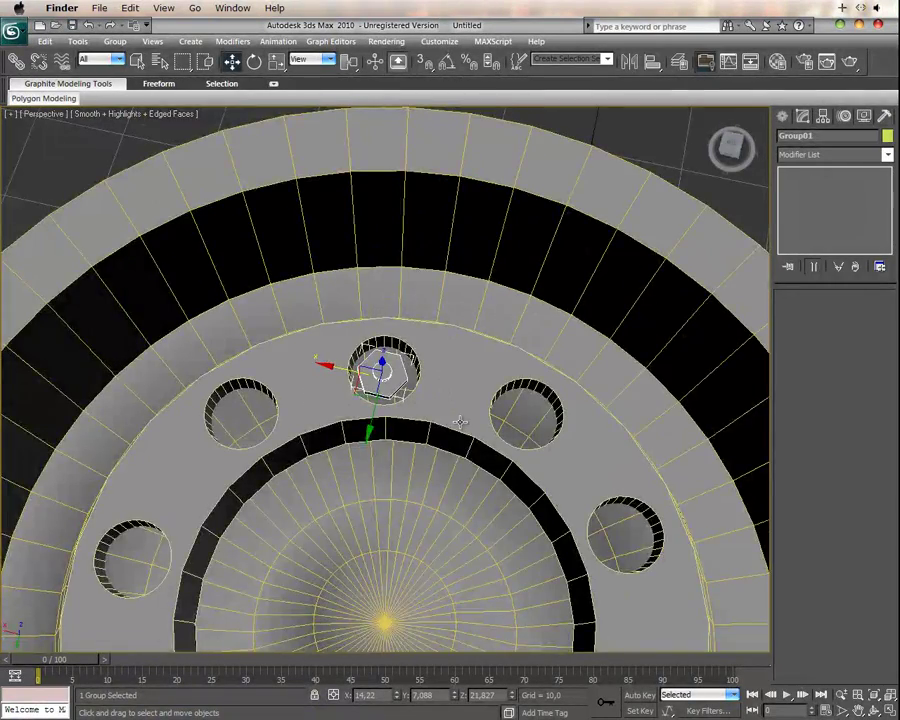
pyautogui.keyDown('alt'); pyautogui.moveTo(459, 422); pyautogui.dragTo(406, 386, button='middle'); pyautogui.keyUp('alt')
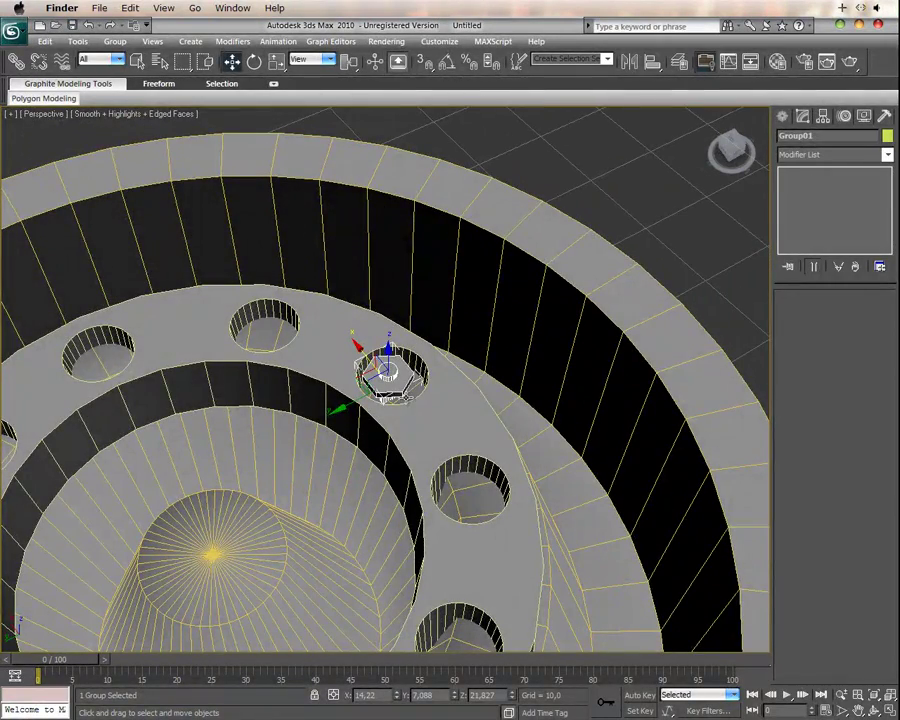
pyautogui.press('r')
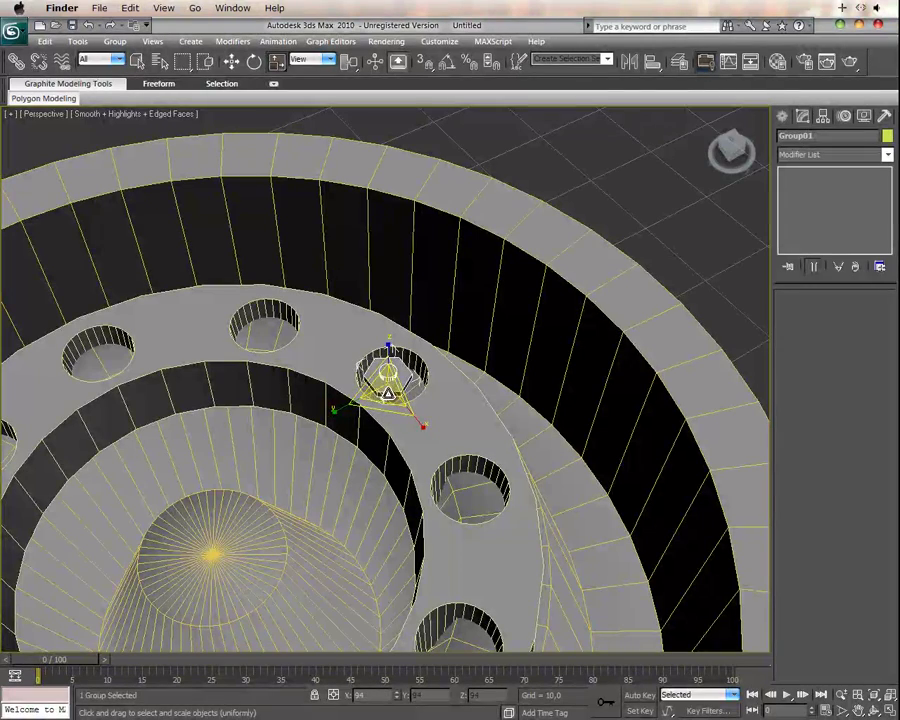
pyautogui.press('w')
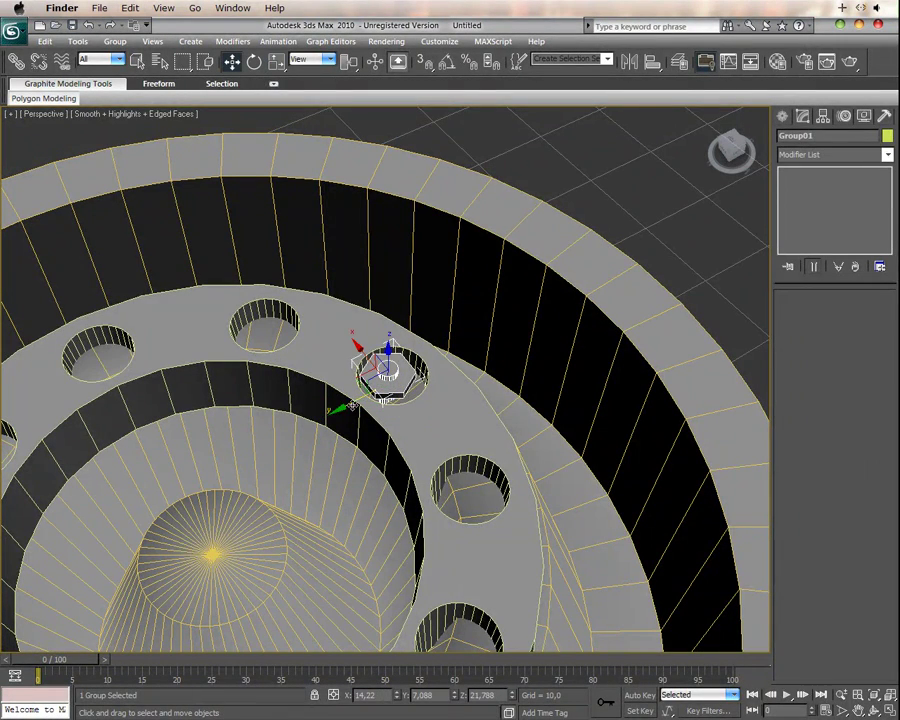
pyautogui.scroll(-4, 449, 454)
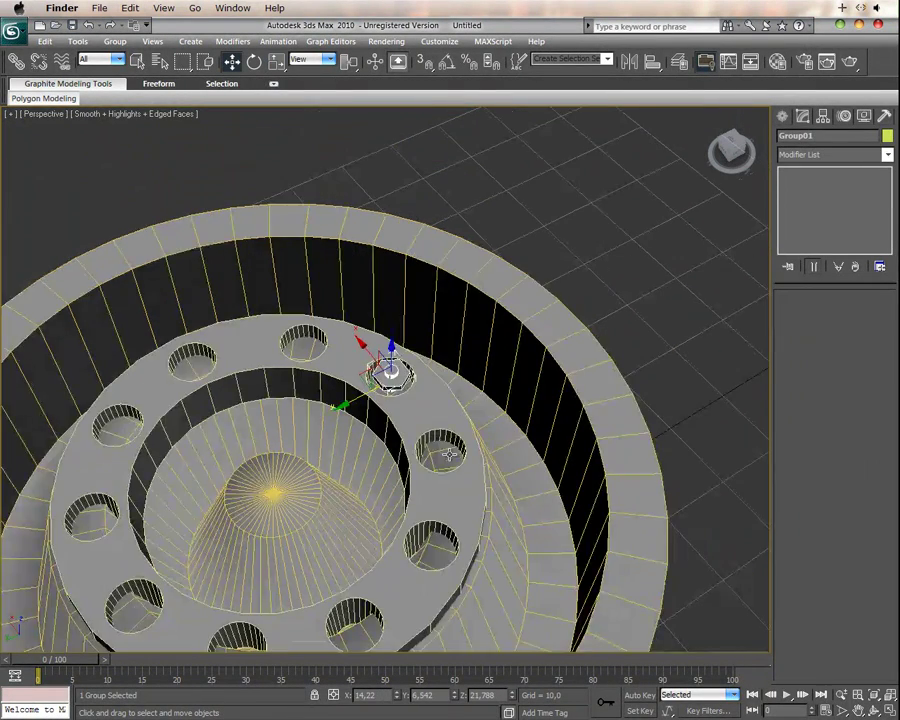
pyautogui.keyDown('alt'); pyautogui.moveTo(440, 472); pyautogui.dragTo(510, 507, button='middle'); pyautogui.keyUp('alt')
pyautogui.press('F4')
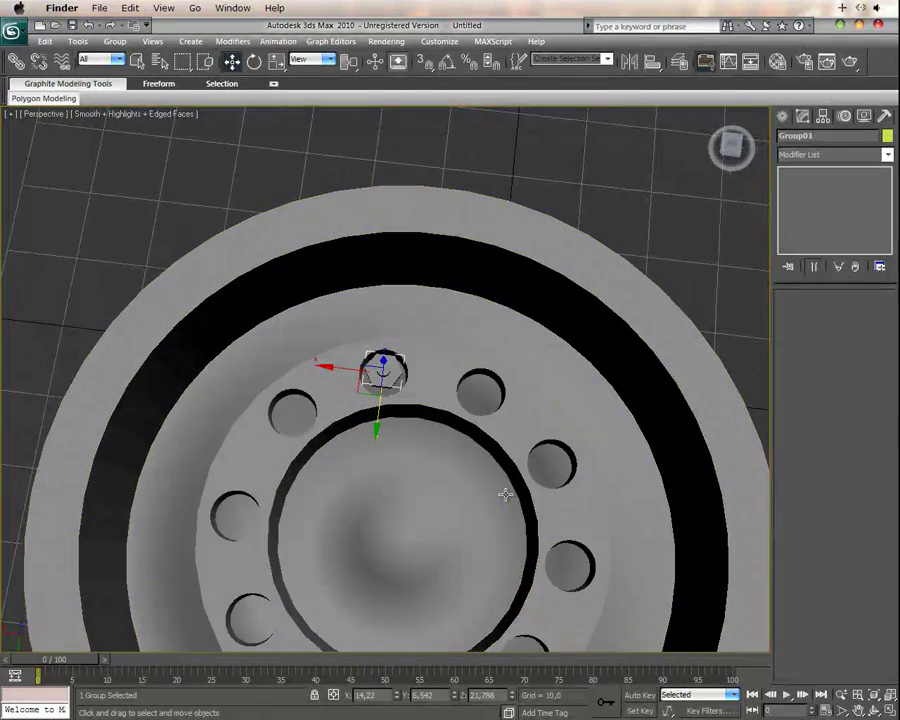
pyautogui.press('F4')
pyautogui.moveTo(507, 440)
pyautogui.keyDown('alt'); pyautogui.mouseDown(button='middle')
pyautogui.moveTo(466, 376)
pyautogui.moveTo(470, 356)
pyautogui.moveTo(386, 337)
pyautogui.mouseUp(button='middle'); pyautogui.keyUp('alt')
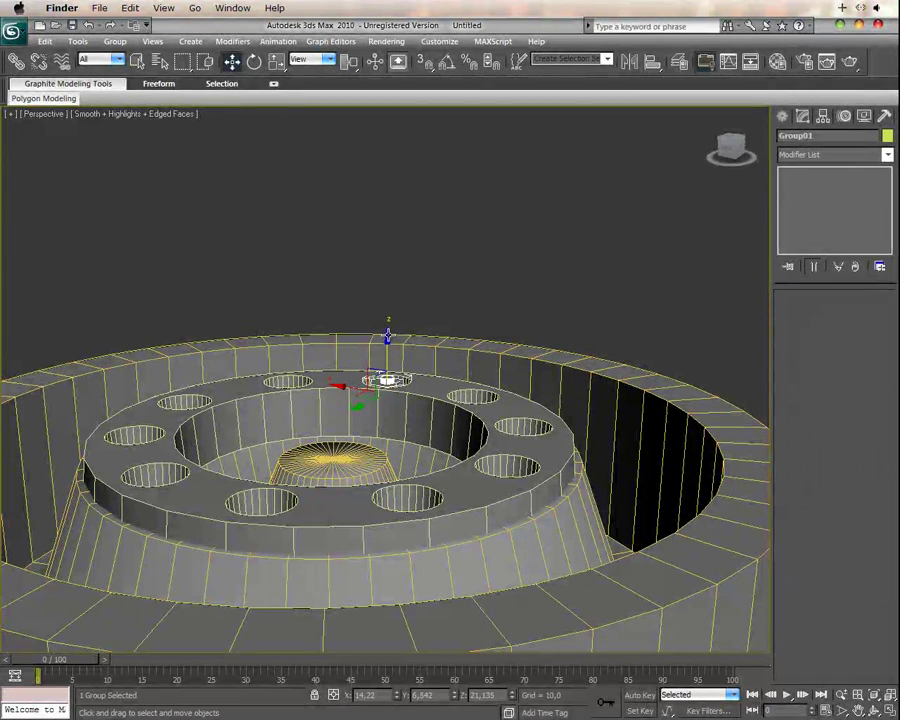
pyautogui.moveTo(417, 420)
pyautogui.keyDown('alt'); pyautogui.mouseDown(button='middle')
pyautogui.moveTo(444, 506)
pyautogui.moveTo(441, 494)
pyautogui.mouseUp(button='middle'); pyautogui.keyUp('alt')
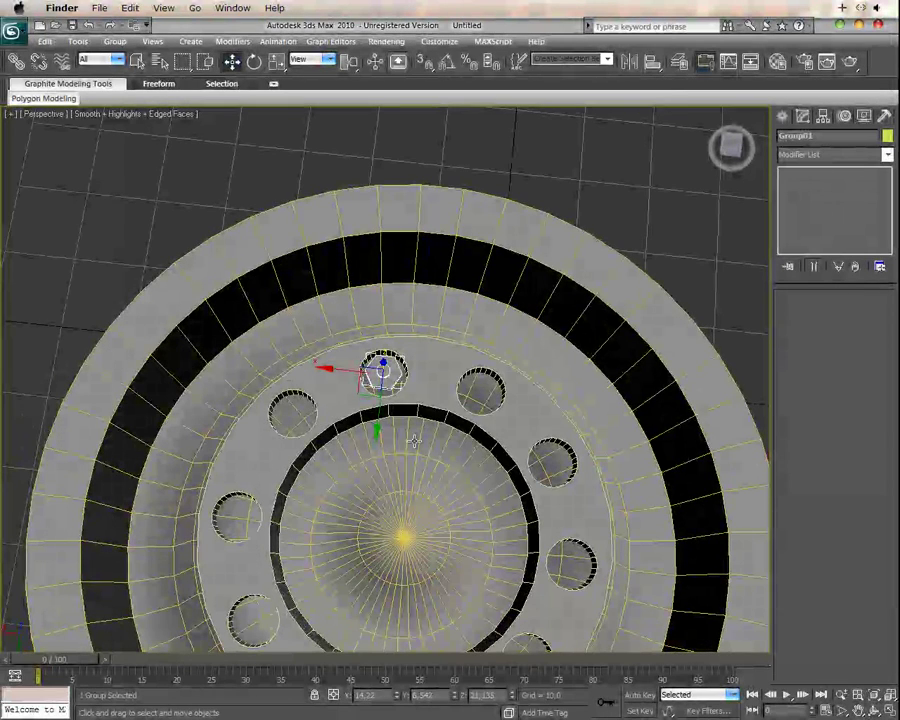
# Step: Move the bolt group's pivot to the hub centre with Affect Pivot Only
pyautogui.click(823, 116)
pyautogui.click(830, 205)
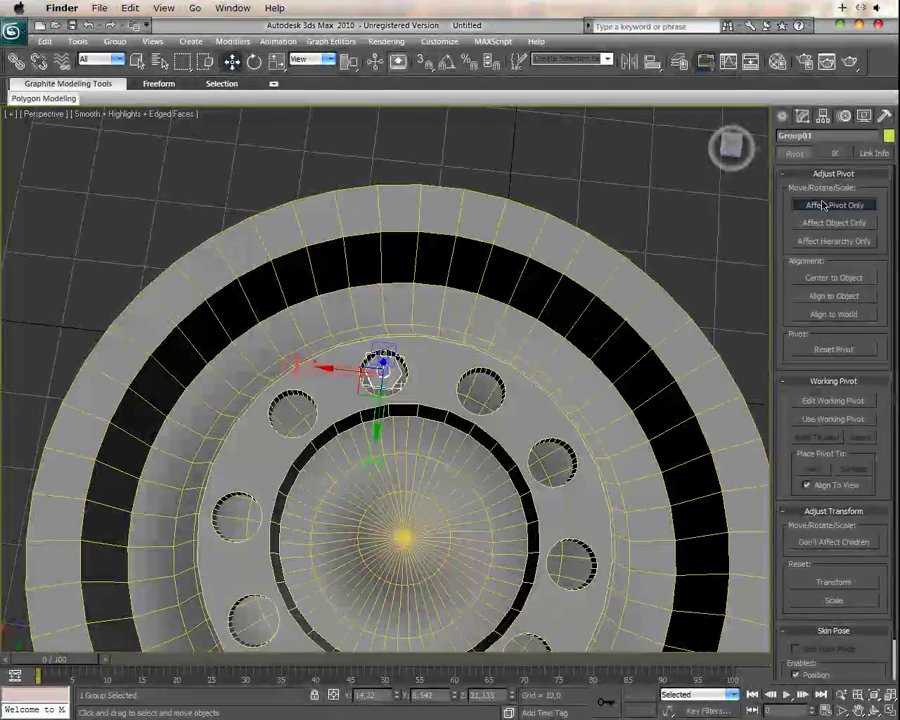
pyautogui.moveTo(379, 417)
pyautogui.mouseDown()
pyautogui.moveTo(365, 492)
pyautogui.moveTo(334, 567)
pyautogui.mouseUp()
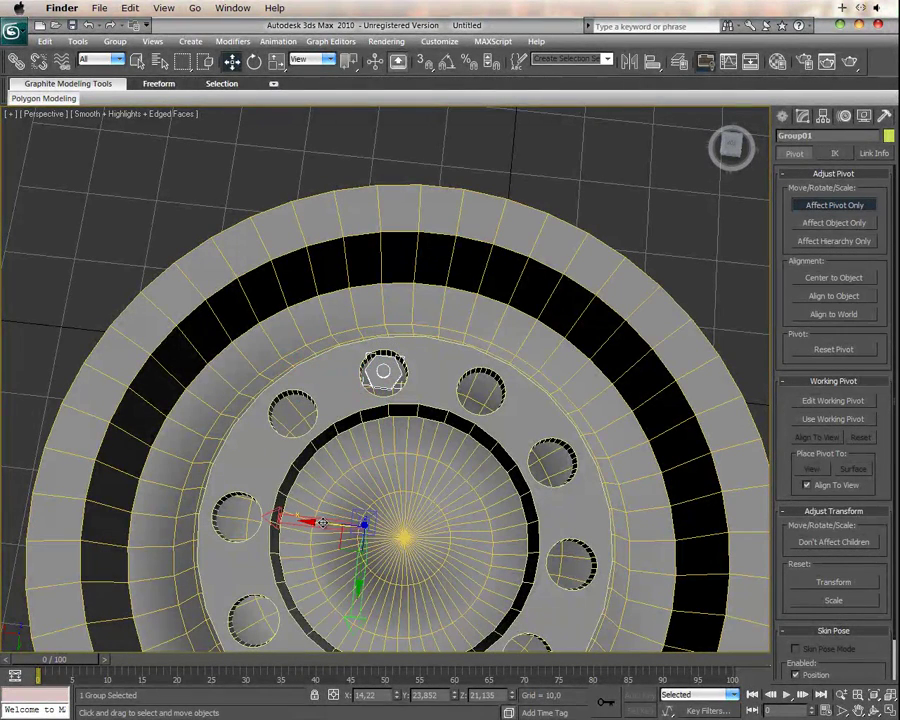
pyautogui.moveTo(322, 522); pyautogui.dragTo(364, 524)
pyautogui.moveTo(403, 579); pyautogui.dragTo(403, 585)
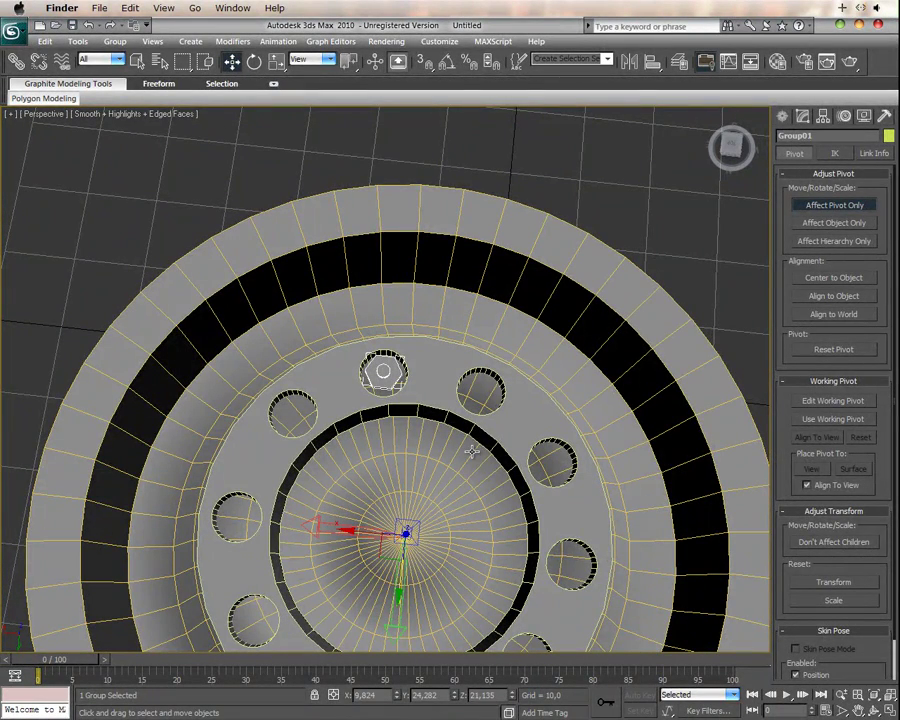
pyautogui.press('e')
pyautogui.keyDown('alt'); pyautogui.moveTo(471, 452); pyautogui.dragTo(422, 479, button='middle'); pyautogui.keyUp('alt')
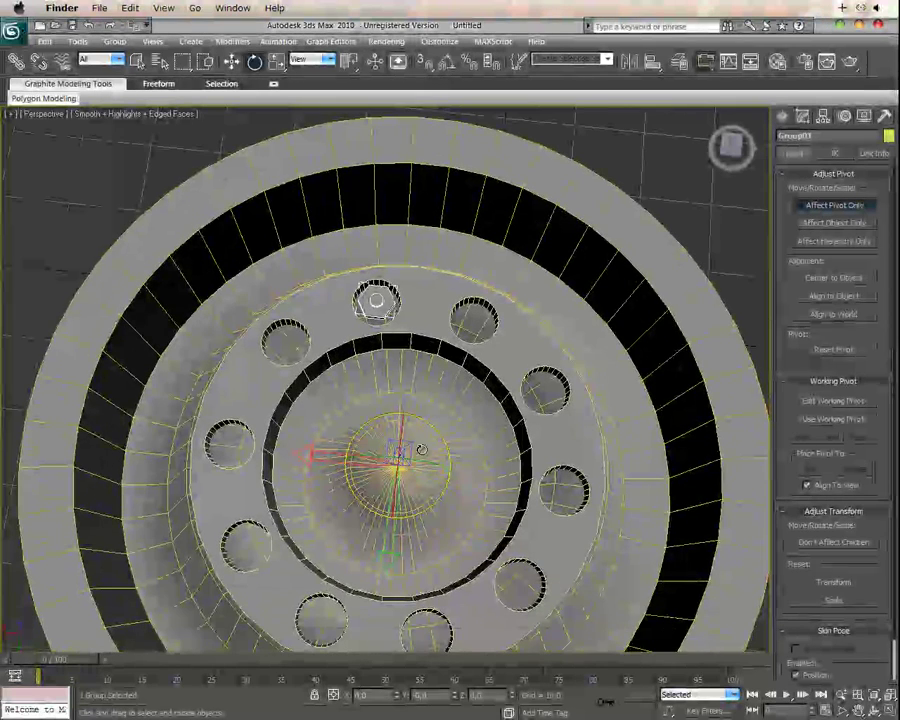
pyautogui.click(821, 205)
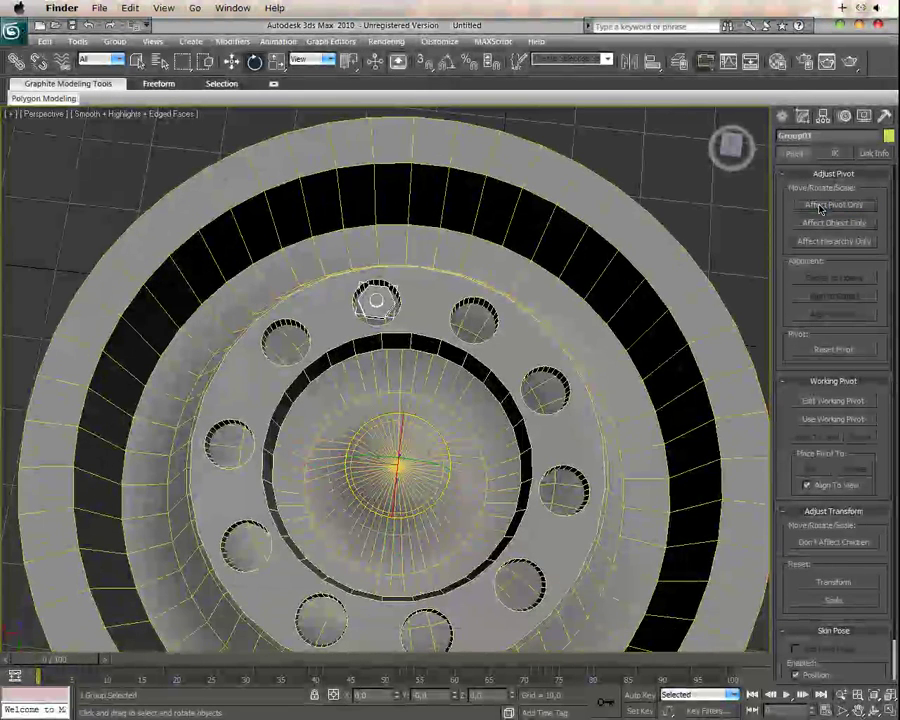
# Step: Shift-rotate the bolt around the hub to make 9 copies filling the flange holes
pyautogui.keyDown('shift'); pyautogui.moveTo(363, 421); pyautogui.dragTo(338, 467); pyautogui.keyUp('shift')
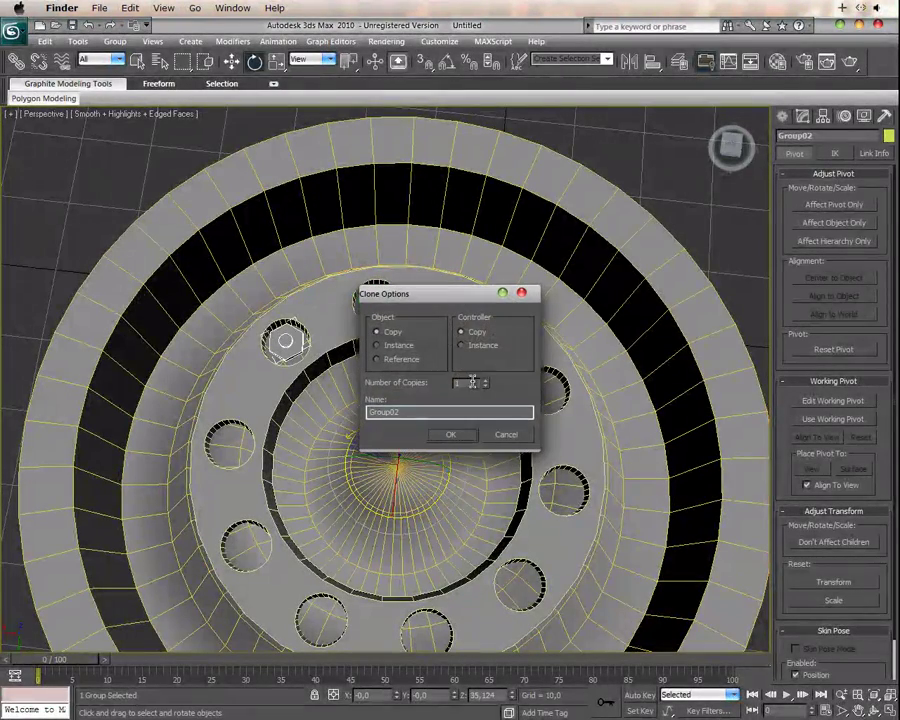
pyautogui.click(451, 434)
pyautogui.scroll(-3, 360, 390)
pyautogui.scroll(-2, 345, 375)
pyautogui.press('F4')
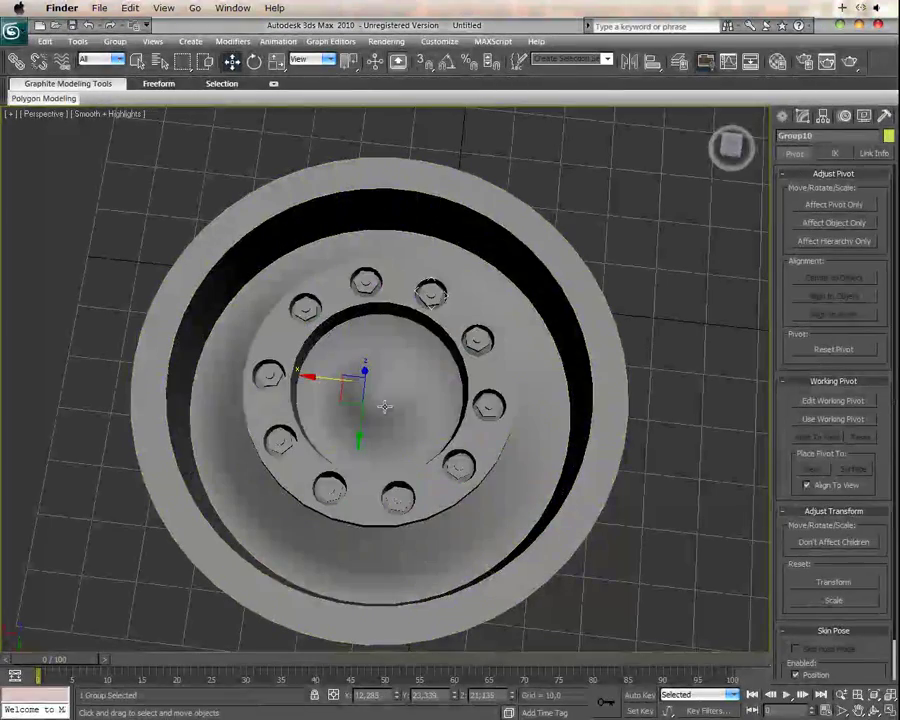
pyautogui.moveTo(667, 486)
pyautogui.keyDown('alt'); pyautogui.mouseDown(button='middle')
pyautogui.moveTo(635, 438)
pyautogui.moveTo(635, 386)
pyautogui.moveTo(663, 508)
pyautogui.moveTo(657, 478)
pyautogui.mouseUp(button='middle'); pyautogui.keyUp('alt')
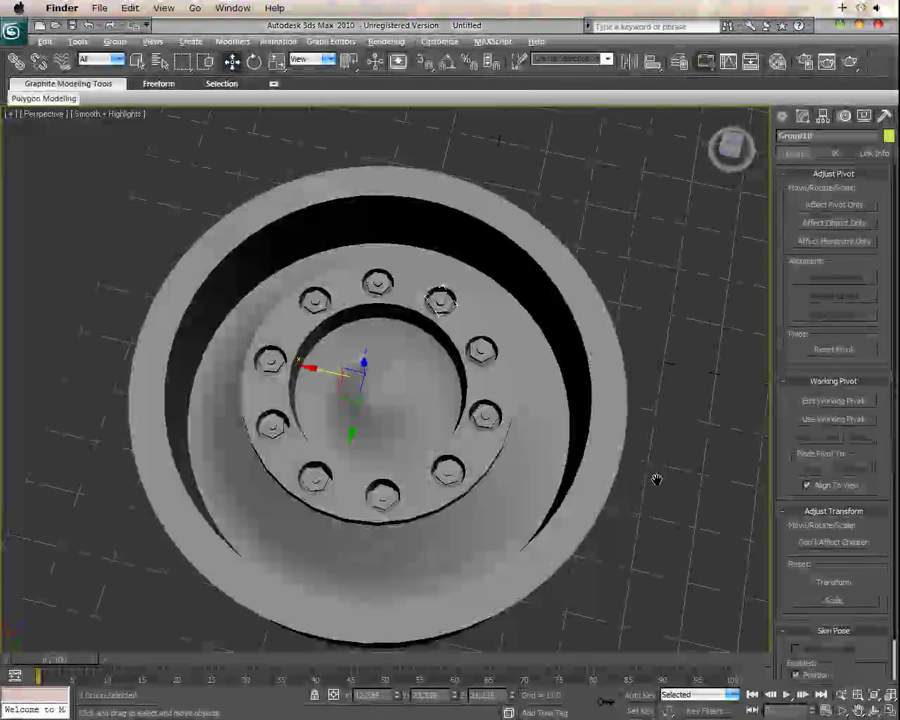
pyautogui.click(453, 478)
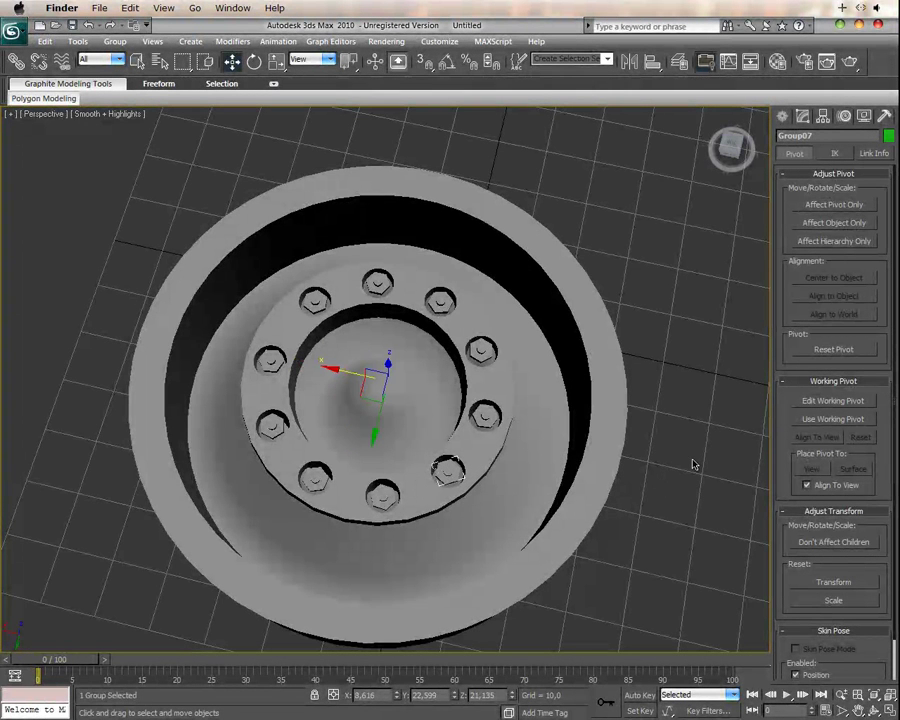
pyautogui.click(783, 116)
pyautogui.moveTo(714, 320); pyautogui.dragTo(655, 324, button='middle')
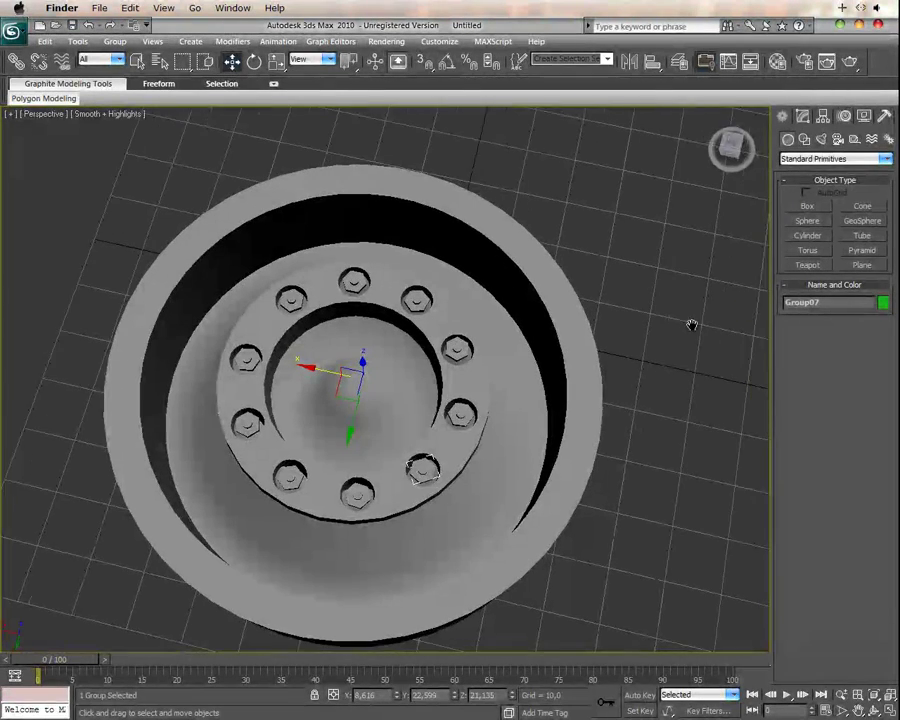
# Step: Create a six-sided cylinder (radius 3.931, height 1.154) beside the wheel
pyautogui.click(800, 220)
pyautogui.click(808, 235)
pyautogui.click(659, 468)
pyautogui.moveTo(659, 468); pyautogui.dragTo(671, 487)
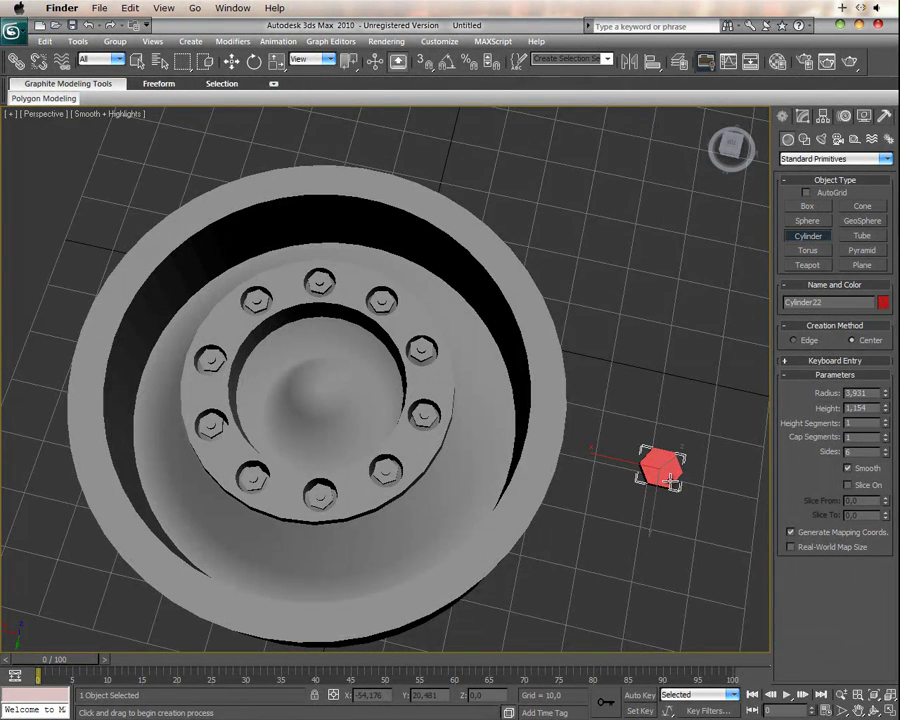
pyautogui.press('m')
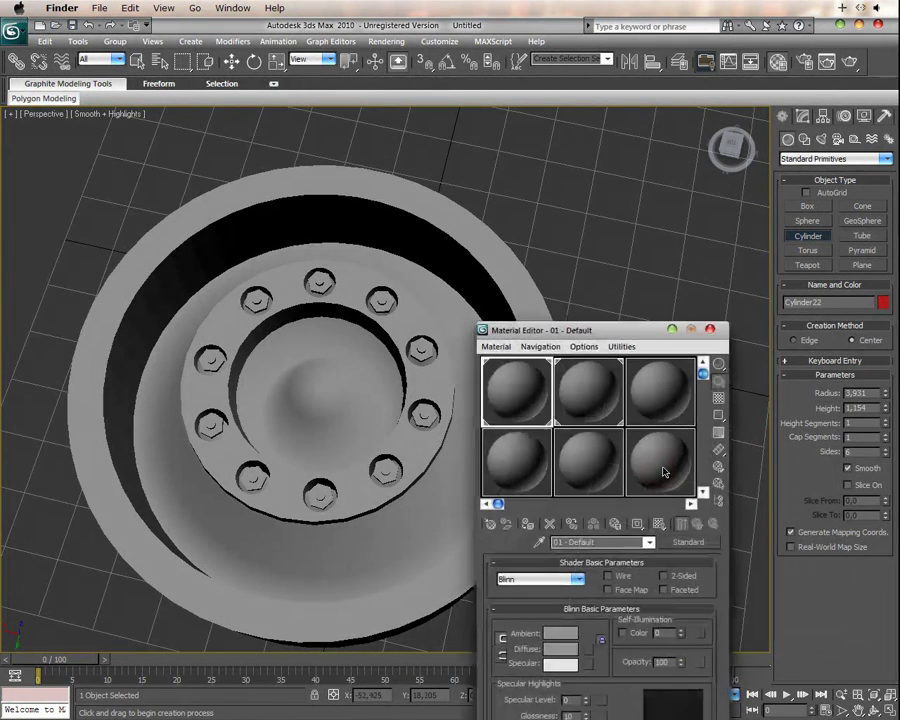
pyautogui.moveTo(561, 335); pyautogui.dragTo(421, 302)
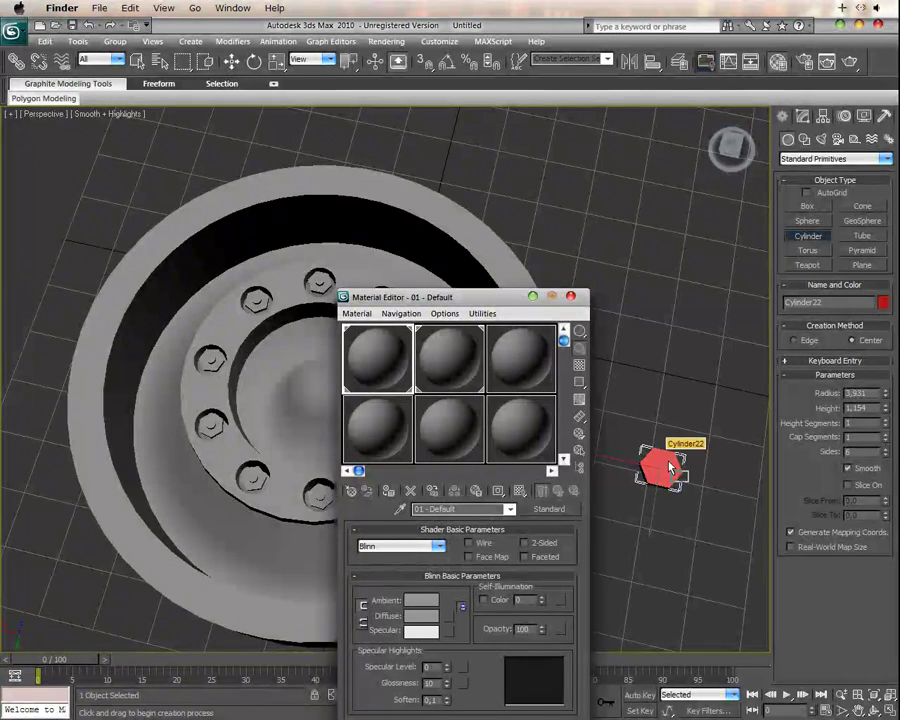
pyautogui.click(572, 298)
# Step: Align the hex cylinder's X/Y/Z pivot points to the hub, Cylinder01
pyautogui.press('w')
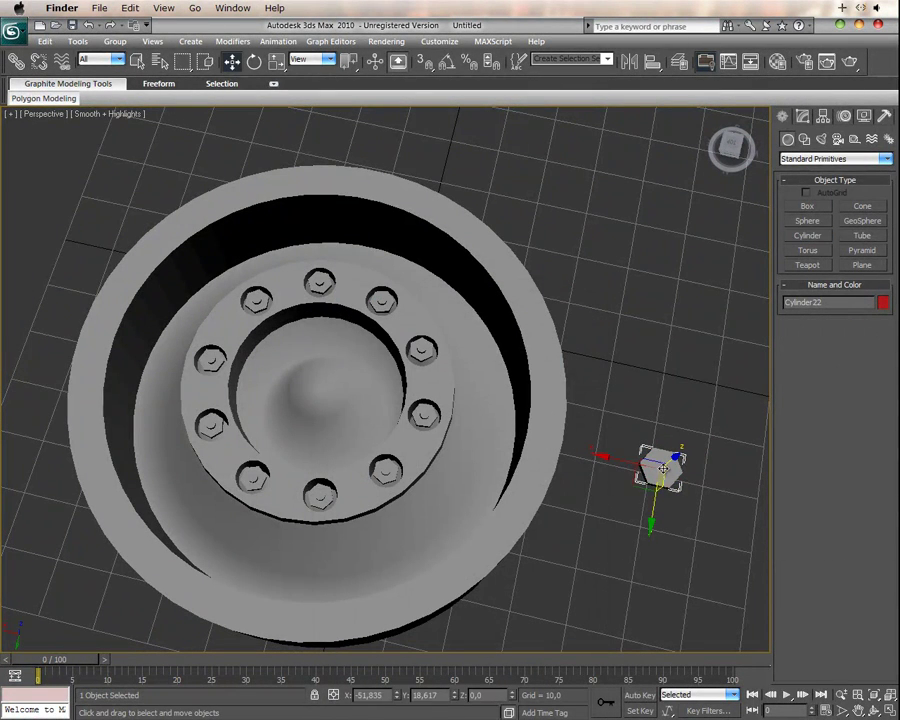
pyautogui.click(651, 63)
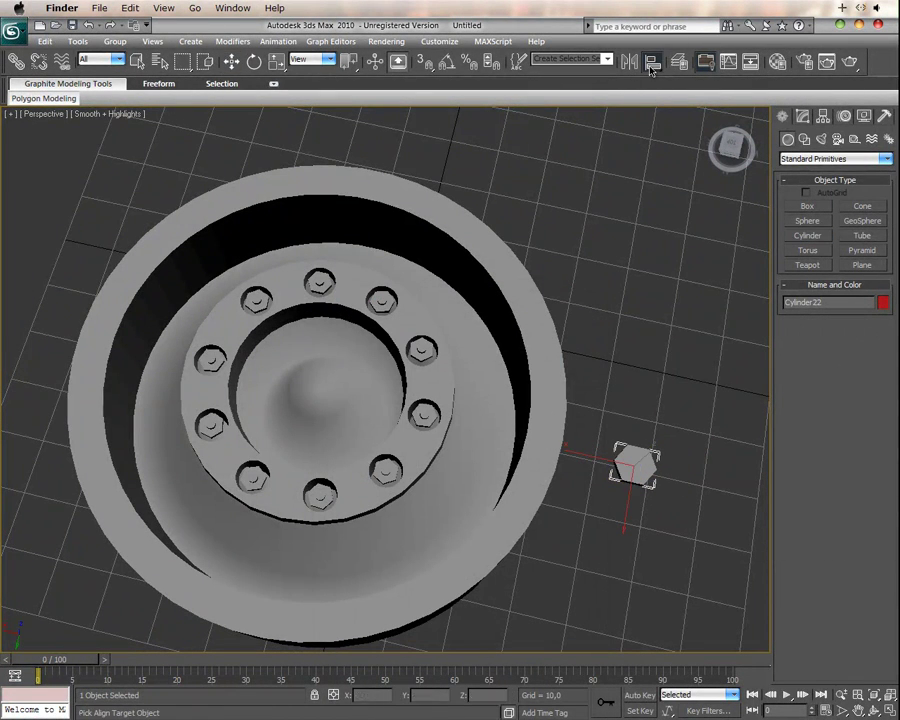
pyautogui.click(361, 369)
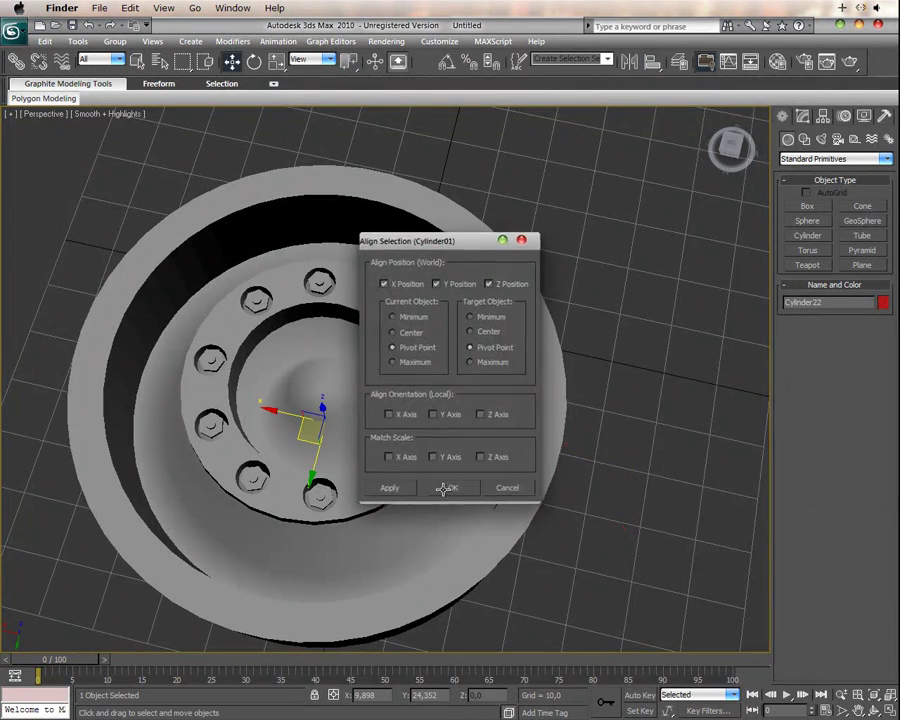
pyautogui.click(445, 488)
# Step: Raise the hex cylinder onto the hub and scale it up to about 120
pyautogui.keyDown('alt'); pyautogui.moveTo(345, 393); pyautogui.dragTo(323, 415, button='middle'); pyautogui.keyUp('alt')
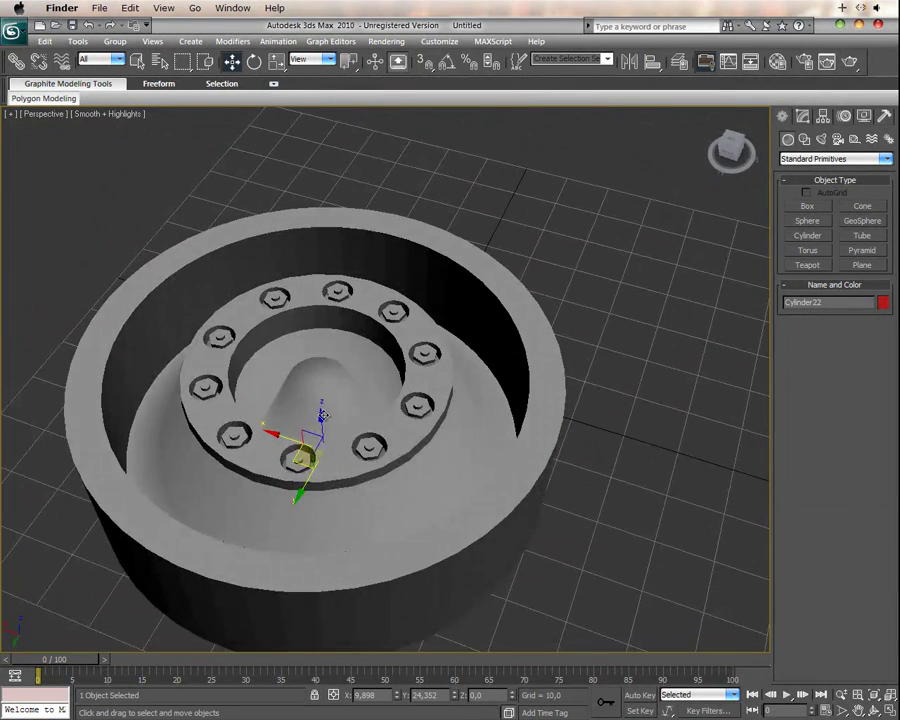
pyautogui.moveTo(323, 415)
pyautogui.mouseDown()
pyautogui.moveTo(305, 333)
pyautogui.moveTo(312, 343)
pyautogui.mouseUp()
pyautogui.keyDown('alt'); pyautogui.moveTo(389, 417); pyautogui.dragTo(408, 455, button='middle'); pyautogui.keyUp('alt')
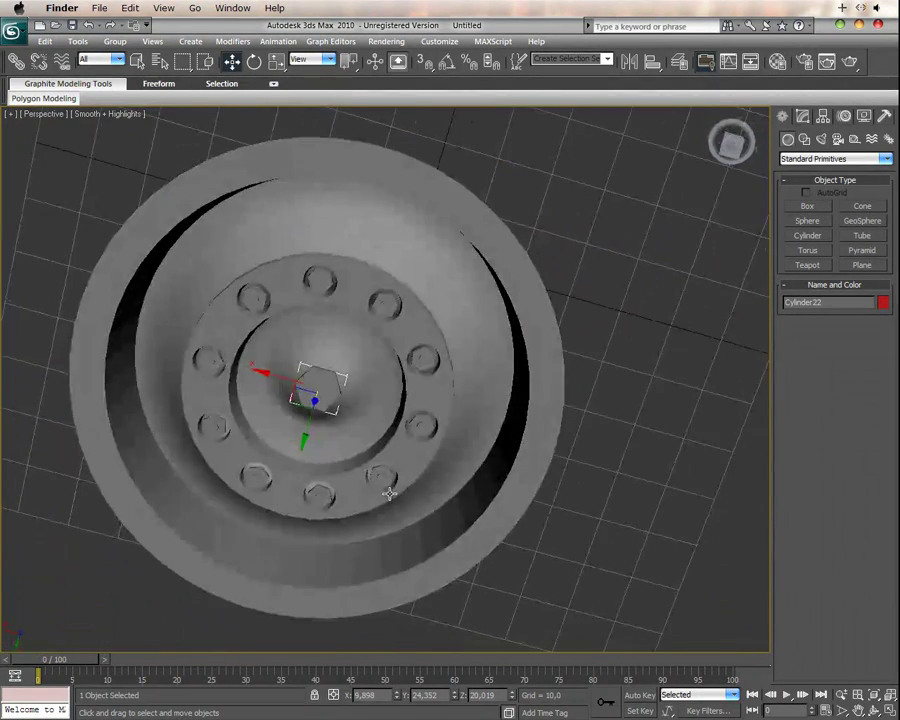
pyautogui.press('r')
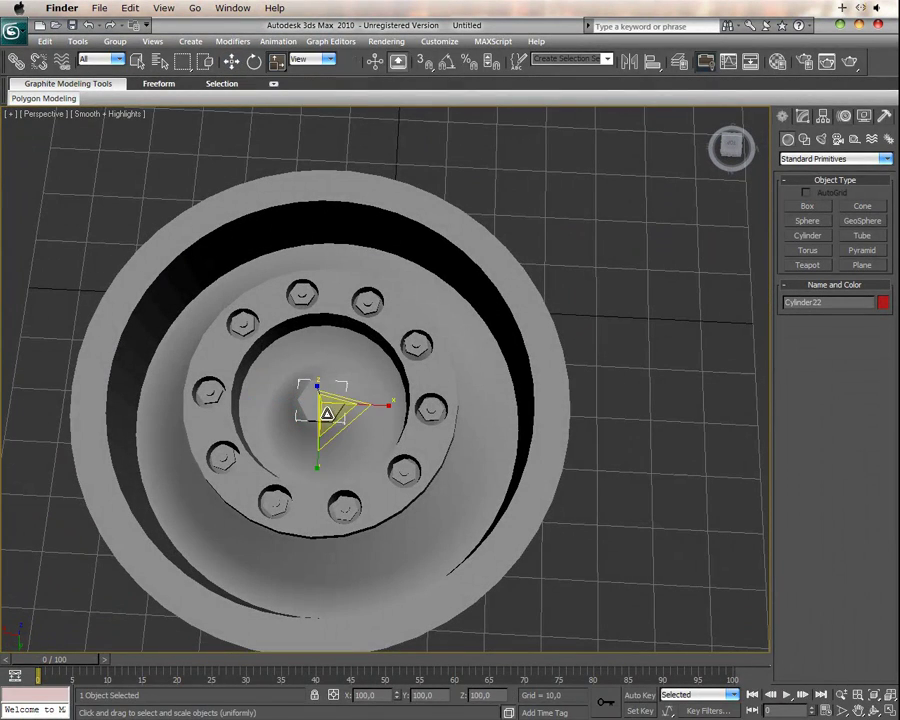
pyautogui.moveTo(330, 413); pyautogui.dragTo(325, 401)
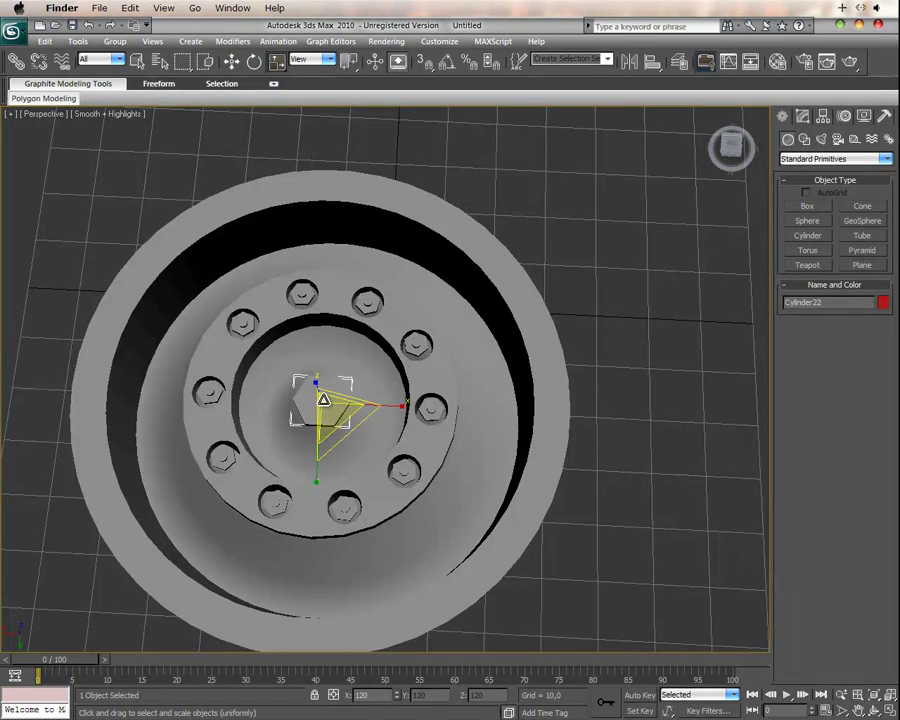
pyautogui.press('r')
pyautogui.moveTo(592, 492)
pyautogui.keyDown('alt'); pyautogui.mouseDown(button='middle')
pyautogui.moveTo(583, 418)
pyautogui.moveTo(621, 494)
pyautogui.moveTo(626, 530)
pyautogui.moveTo(615, 567)
pyautogui.moveTo(555, 468)
pyautogui.moveTo(563, 451)
pyautogui.moveTo(591, 527)
pyautogui.mouseUp(button='middle'); pyautogui.keyUp('alt')
# Step: Marquee-select all 13 wheel parts and group them as Group11
pyautogui.click(595, 472)
pyautogui.scroll(-3, 595, 472)
pyautogui.moveTo(534, 483)
pyautogui.keyDown('alt'); pyautogui.mouseDown(button='middle')
pyautogui.moveTo(504, 408)
pyautogui.moveTo(412, 410)
pyautogui.moveTo(483, 436)
pyautogui.moveTo(516, 516)
pyautogui.moveTo(506, 454)
pyautogui.mouseUp(button='middle'); pyautogui.keyUp('alt')
pyautogui.moveTo(556, 268)
pyautogui.mouseDown()
pyautogui.moveTo(198, 518)
pyautogui.moveTo(171, 526)
pyautogui.mouseUp()
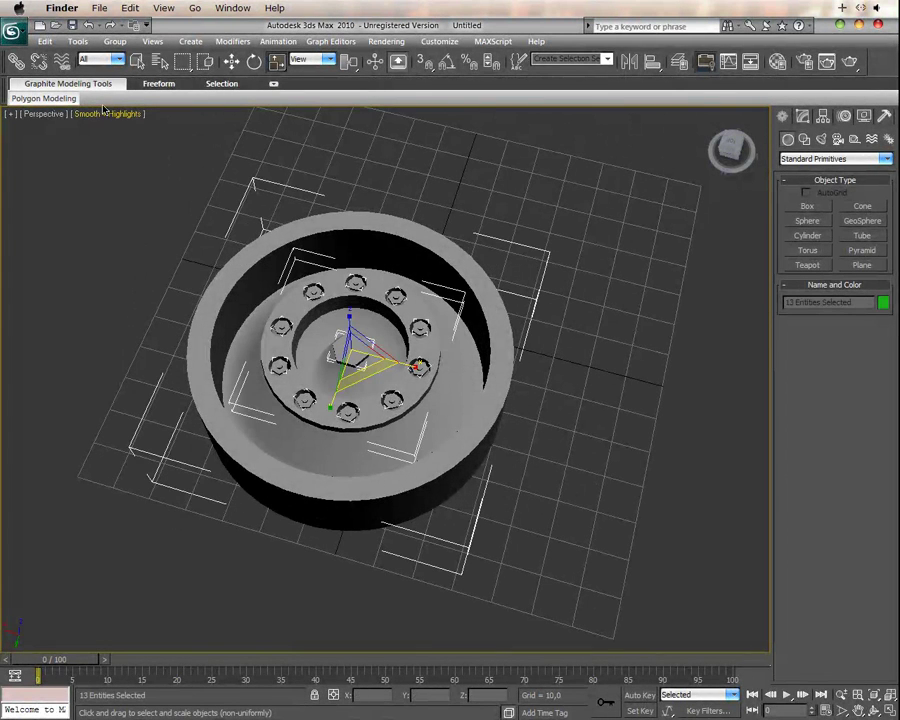
pyautogui.click(115, 41)
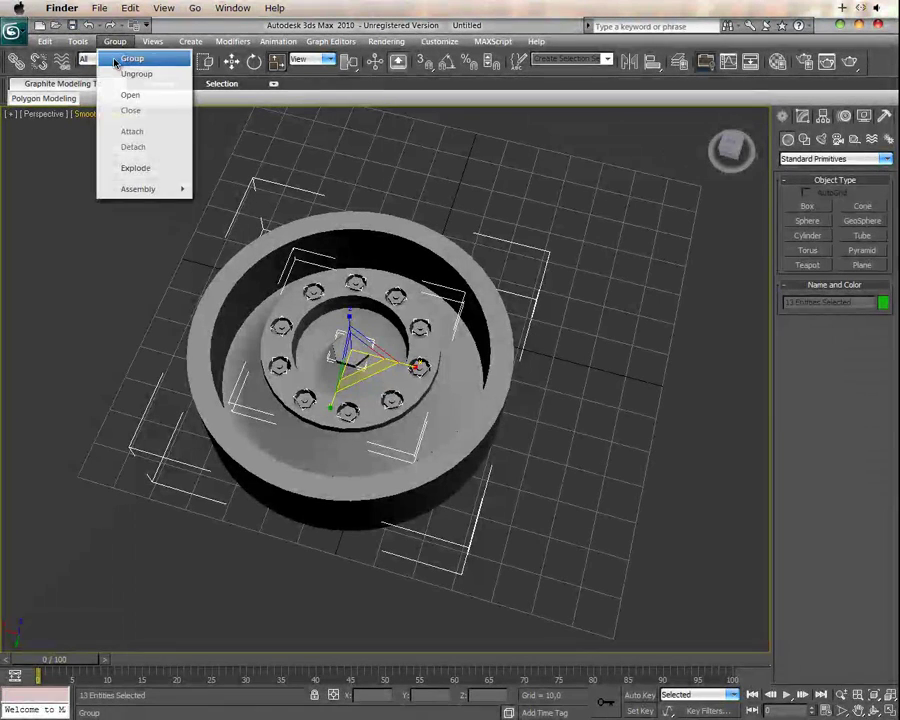
pyautogui.click(122, 58)
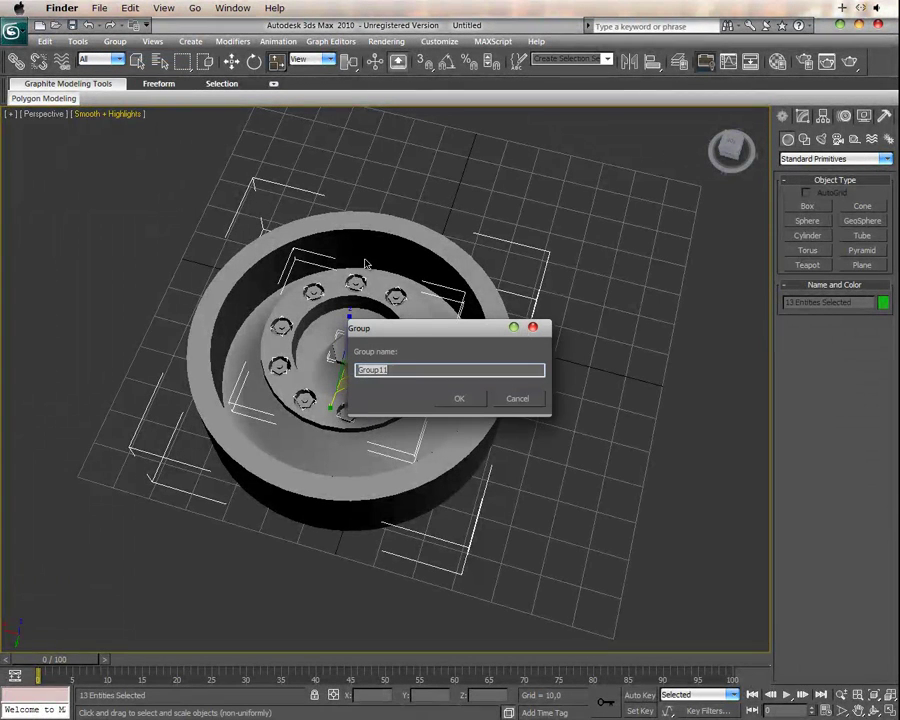
pyautogui.click(458, 399)
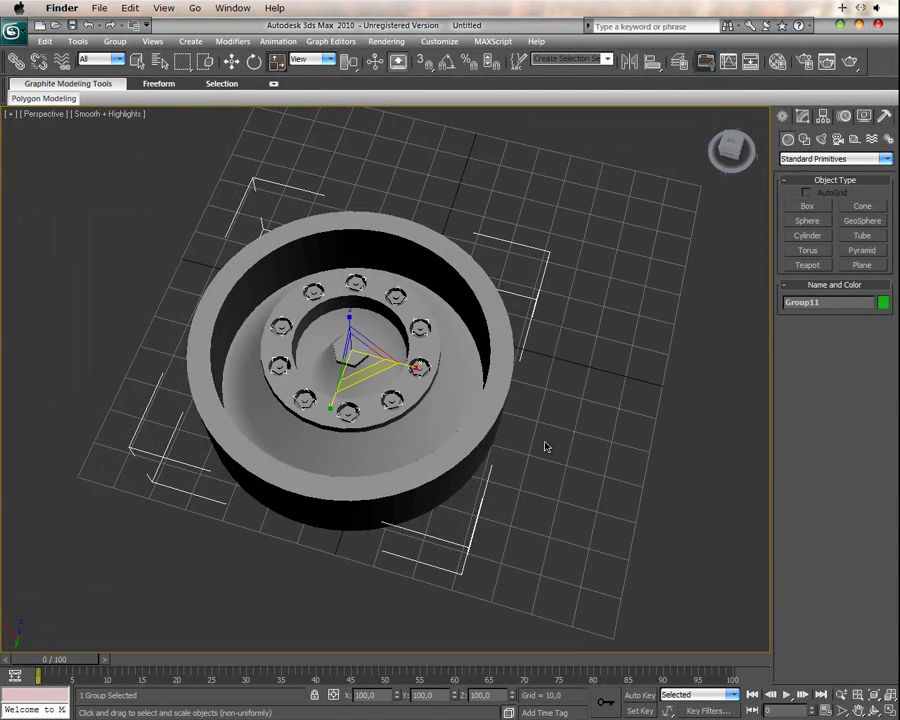
pyautogui.click(571, 434)
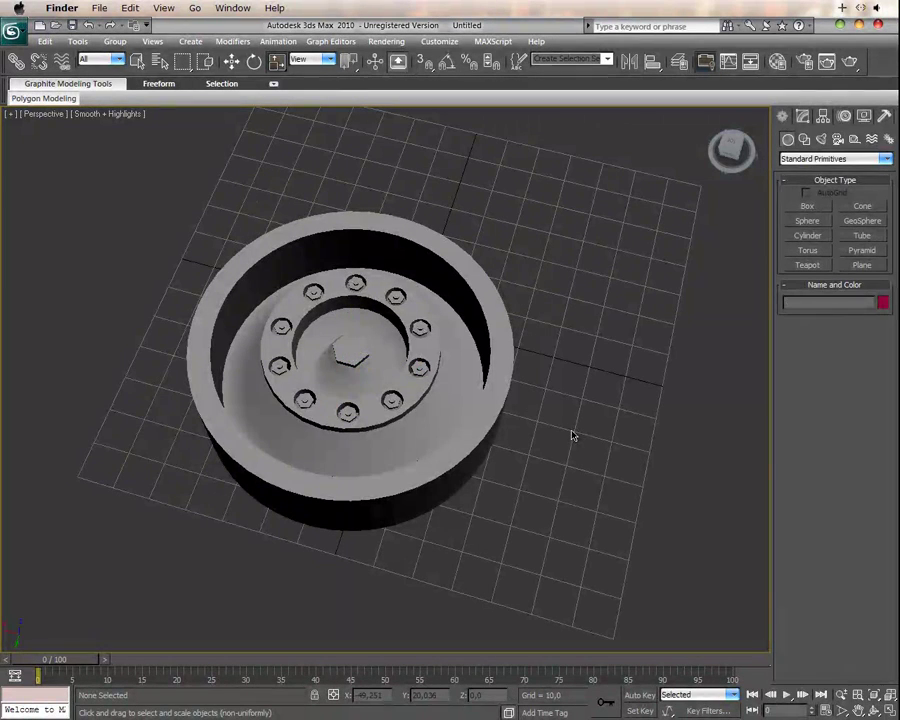
# Step: Draw a torus tire (radius 48.575, tube 12.072) beside the wheel
pyautogui.click(808, 250)
pyautogui.moveTo(585, 341)
pyautogui.mouseDown()
pyautogui.moveTo(668, 485)
pyautogui.moveTo(682, 530)
pyautogui.mouseUp()
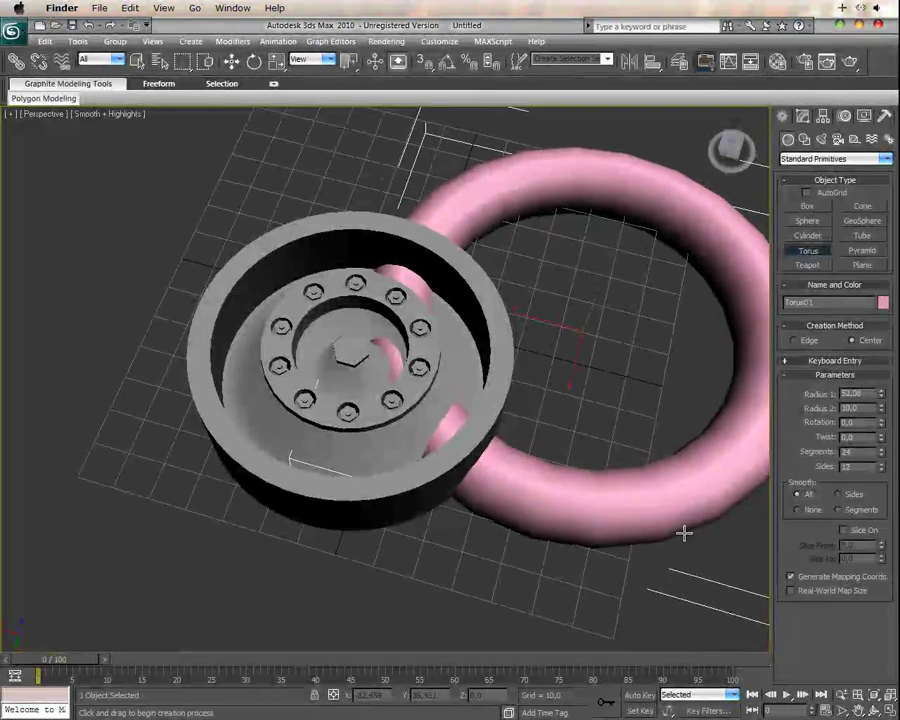
pyautogui.click(637, 465)
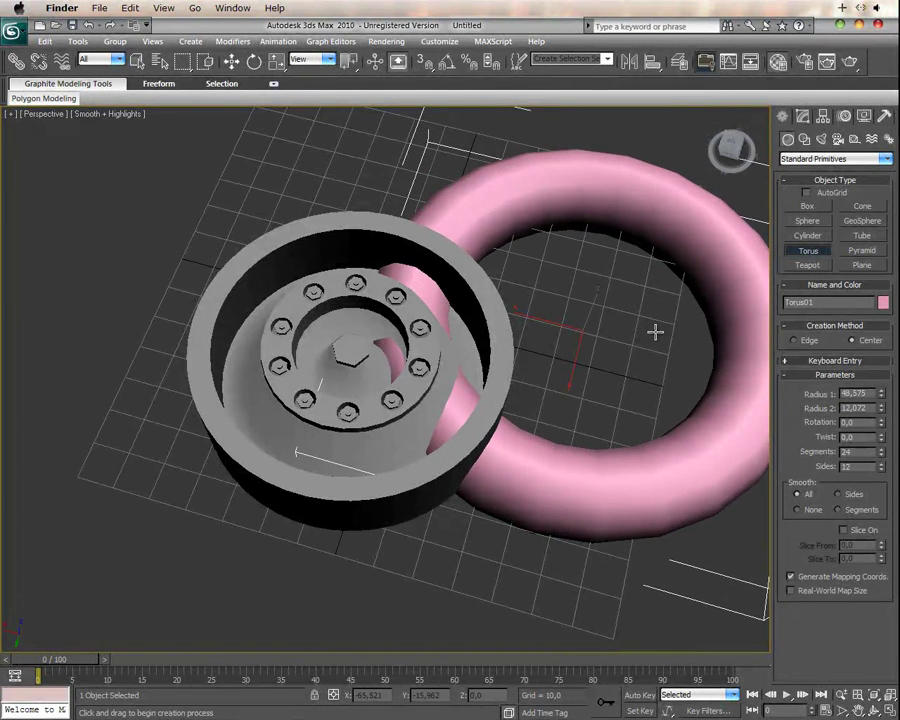
# Step: Apply a material to the torus and set its Ambient colour to dark grey
pyautogui.press('m')
pyautogui.click(522, 376)
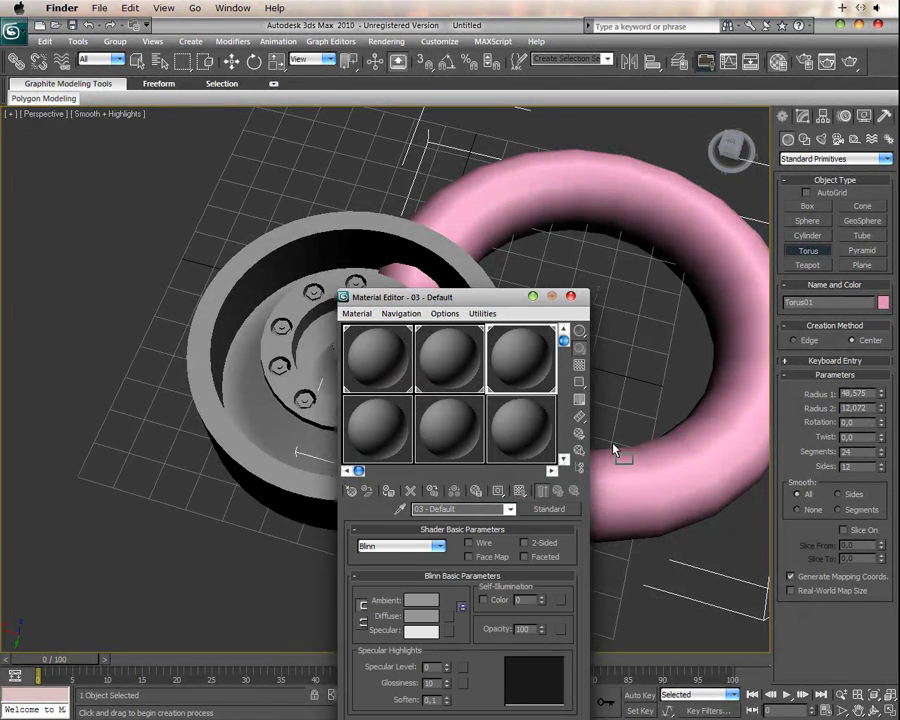
pyautogui.moveTo(613, 449); pyautogui.dragTo(656, 467)
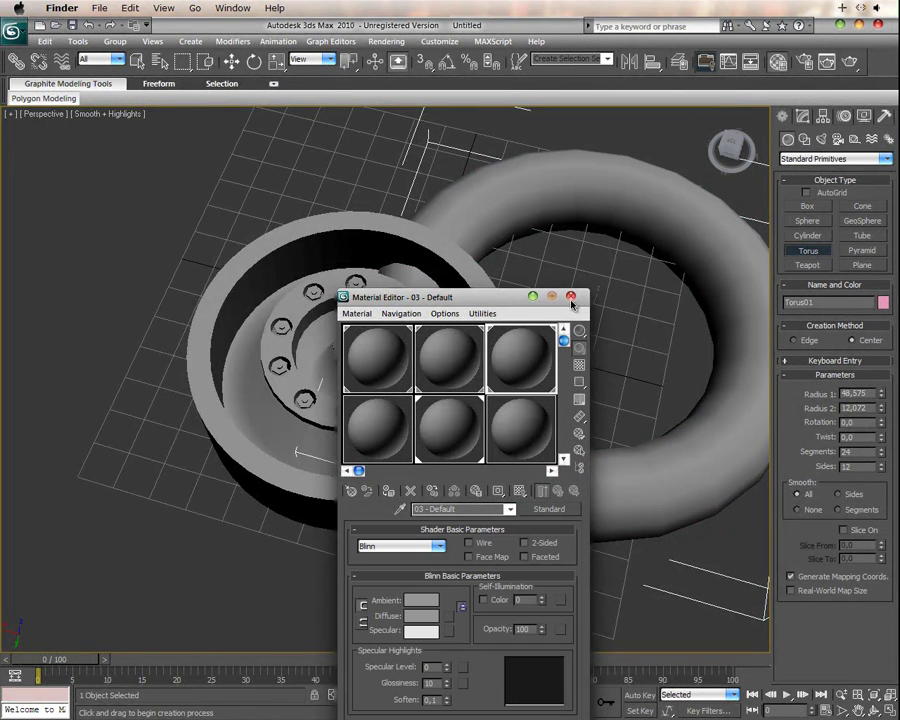
pyautogui.click(462, 444)
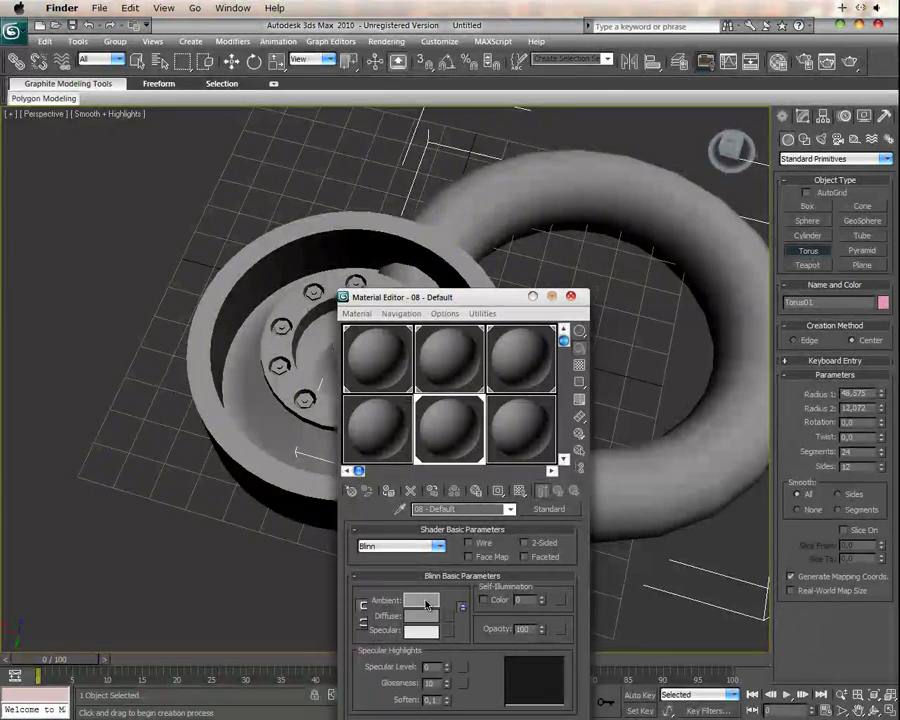
pyautogui.click(421, 600)
pyautogui.moveTo(406, 152); pyautogui.dragTo(407, 117)
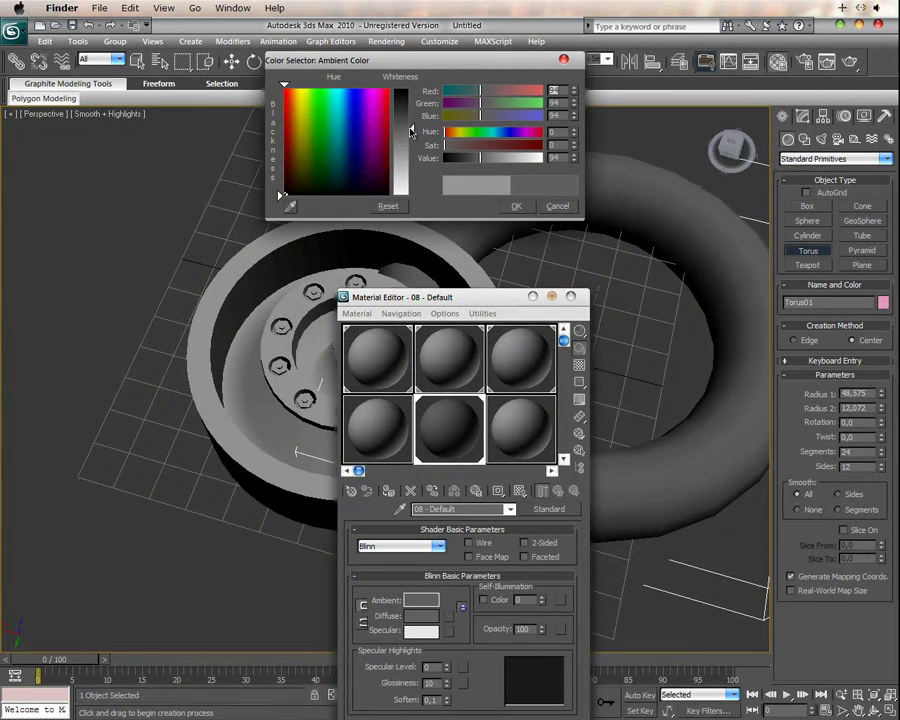
pyautogui.click(515, 206)
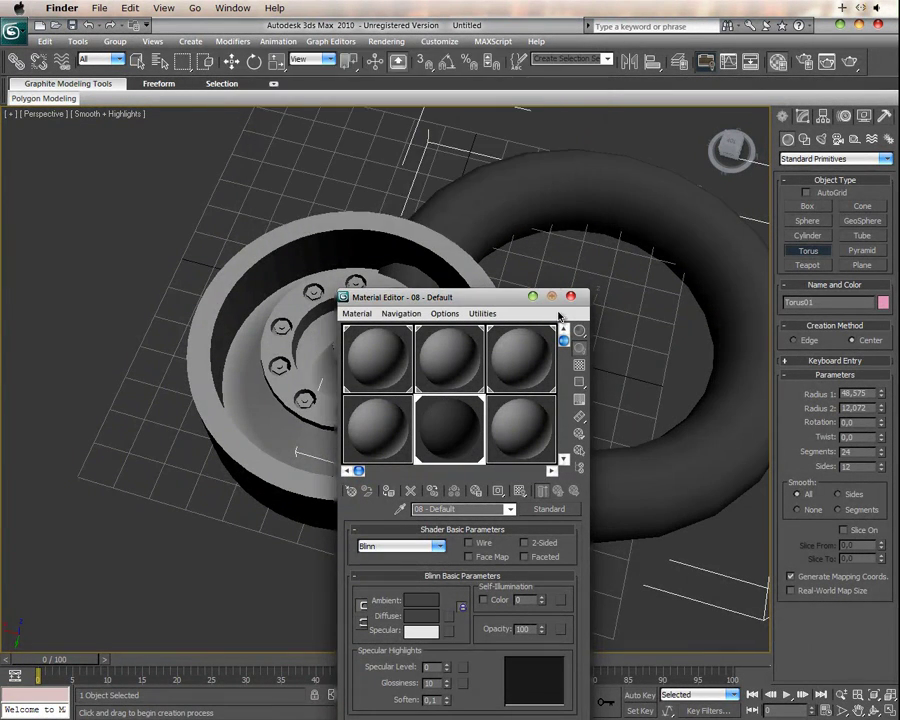
pyautogui.click(570, 296)
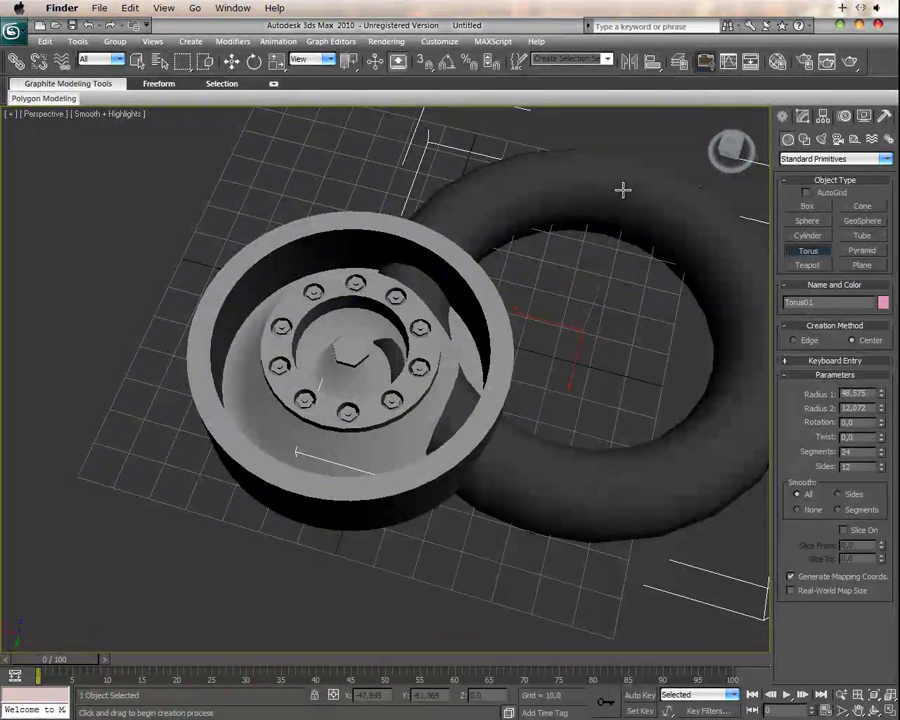
pyautogui.click(653, 63)
# Step: Align the torus to the rim cylinder and raise it so it wraps the rim
pyautogui.click(372, 431)
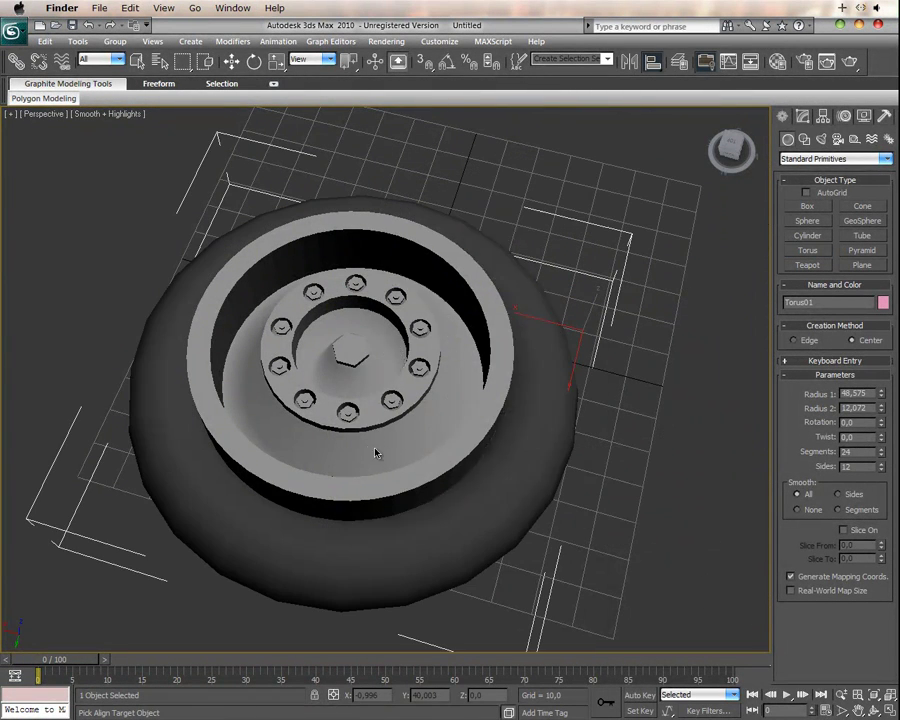
pyautogui.click(447, 492)
pyautogui.moveTo(508, 468)
pyautogui.keyDown('alt'); pyautogui.mouseDown(button='middle')
pyautogui.moveTo(505, 366)
pyautogui.moveTo(515, 387)
pyautogui.mouseUp(button='middle'); pyautogui.keyUp('alt')
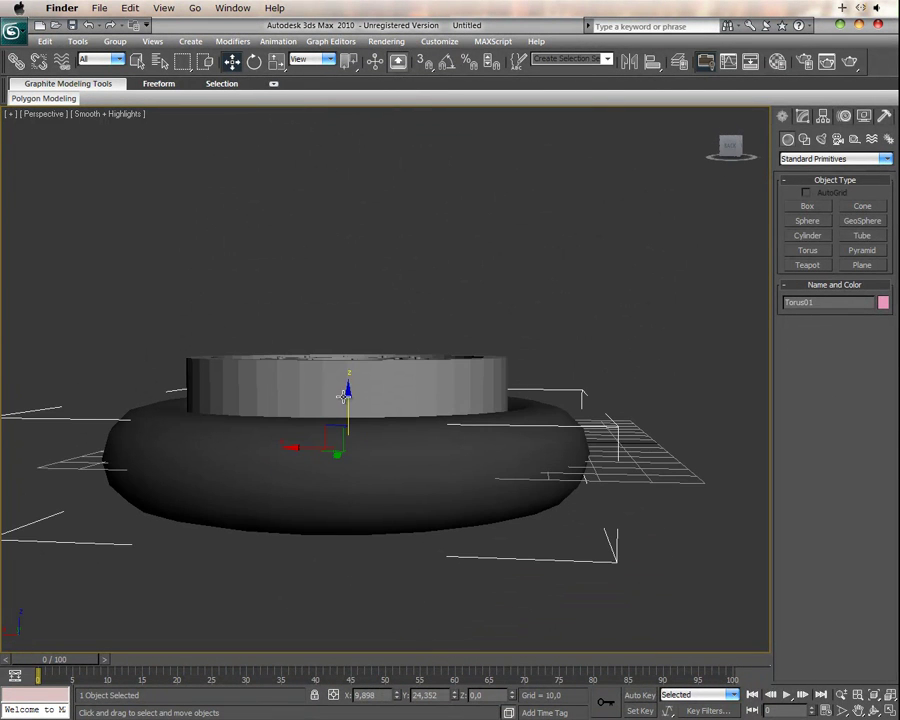
pyautogui.moveTo(346, 392); pyautogui.dragTo(349, 342)
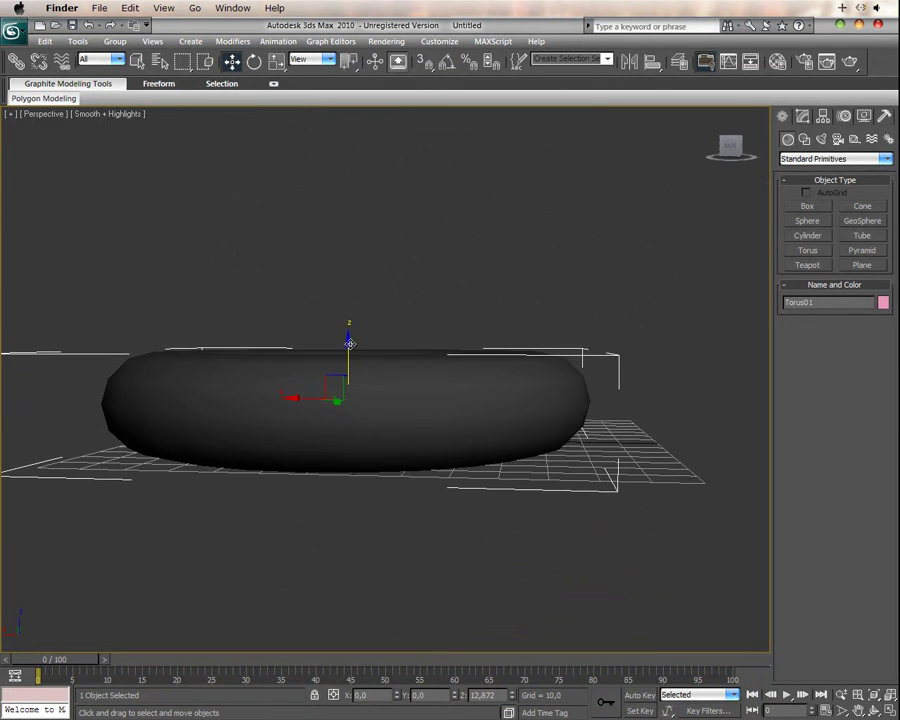
pyautogui.moveTo(443, 441)
pyautogui.keyDown('alt'); pyautogui.mouseDown(button='middle')
pyautogui.moveTo(464, 573)
pyautogui.moveTo(490, 629)
pyautogui.moveTo(453, 433)
pyautogui.moveTo(471, 461)
pyautogui.mouseUp(button='middle'); pyautogui.keyUp('alt')
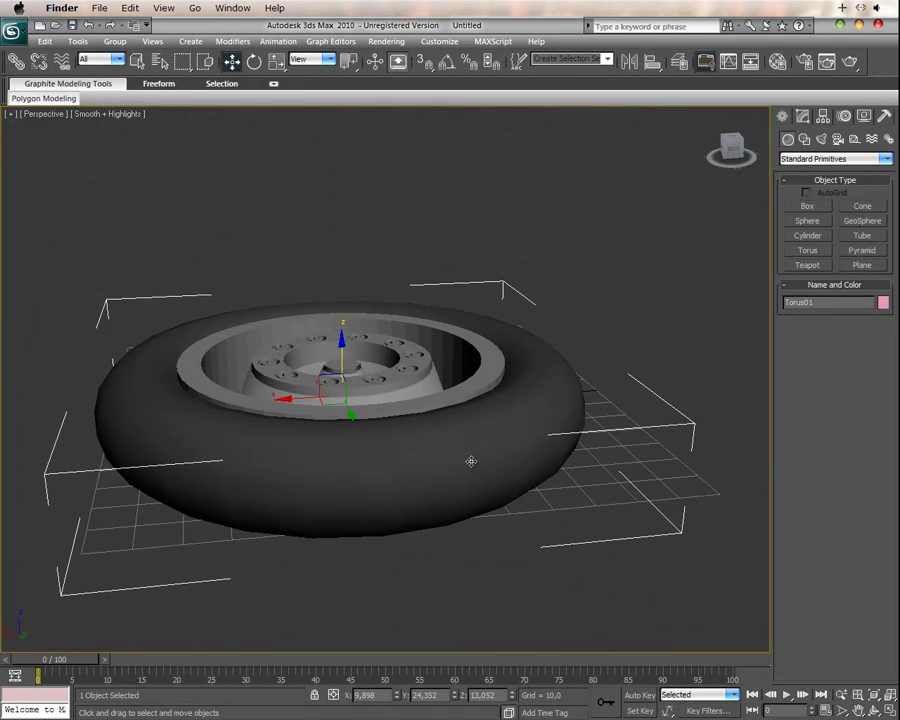
pyautogui.moveTo(342, 343); pyautogui.dragTo(341, 335)
pyautogui.moveTo(444, 411)
pyautogui.keyDown('alt'); pyautogui.mouseDown(button='middle')
pyautogui.moveTo(458, 524)
pyautogui.moveTo(440, 509)
pyautogui.mouseUp(button='middle'); pyautogui.keyUp('alt')
pyautogui.scroll(-3, 440, 509)
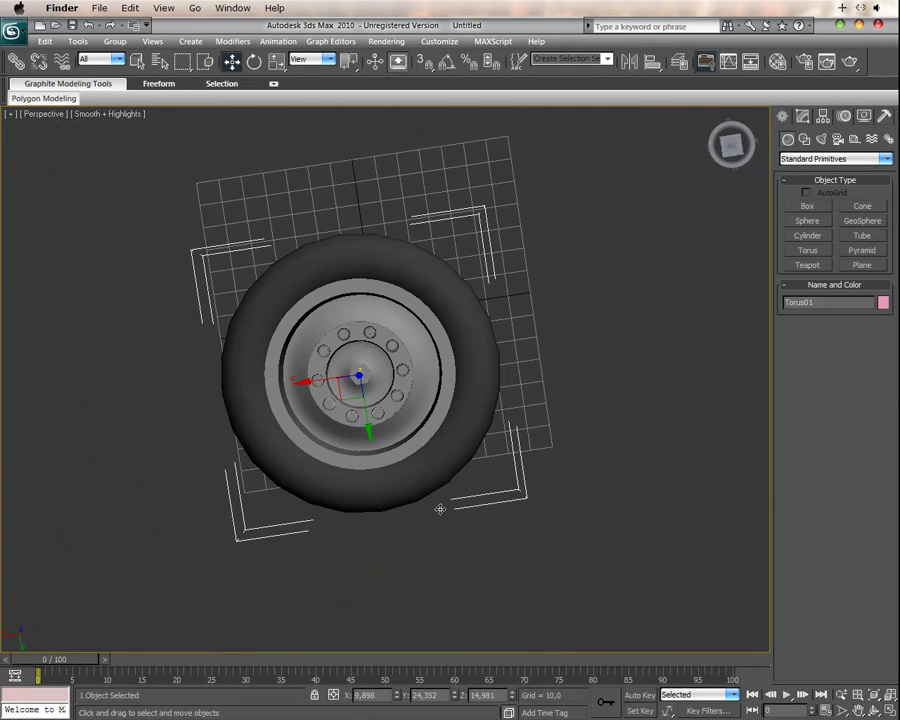
# Step: Render the Perspective view of the wheel with its dark tire
pyautogui.click(604, 437)
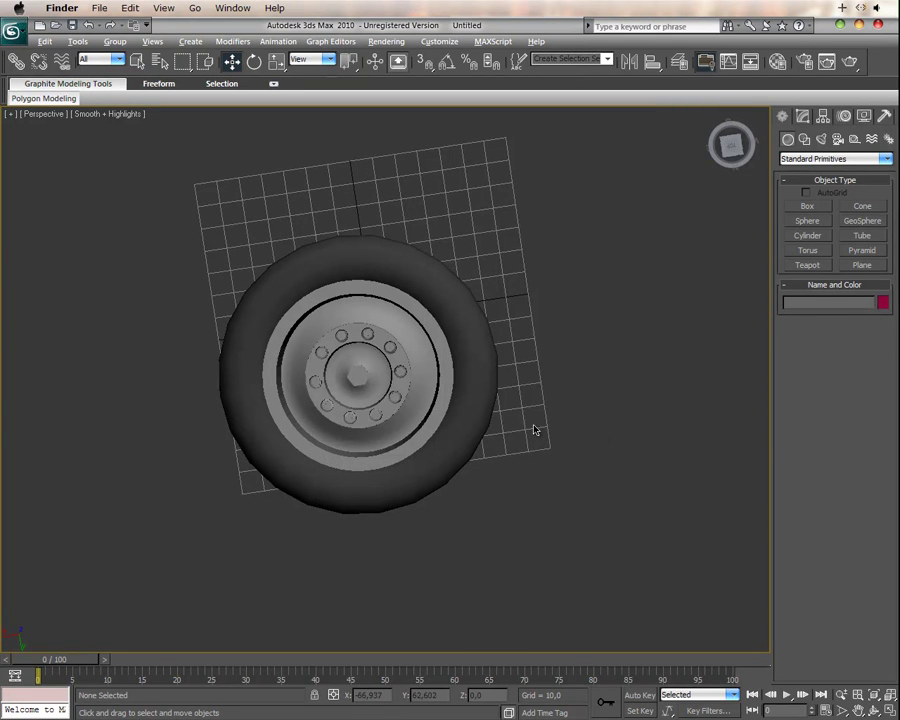
pyautogui.keyDown('alt'); pyautogui.moveTo(534, 430); pyautogui.dragTo(521, 423, button='middle'); pyautogui.keyUp('alt')
pyautogui.hotkey('shift', 'q')
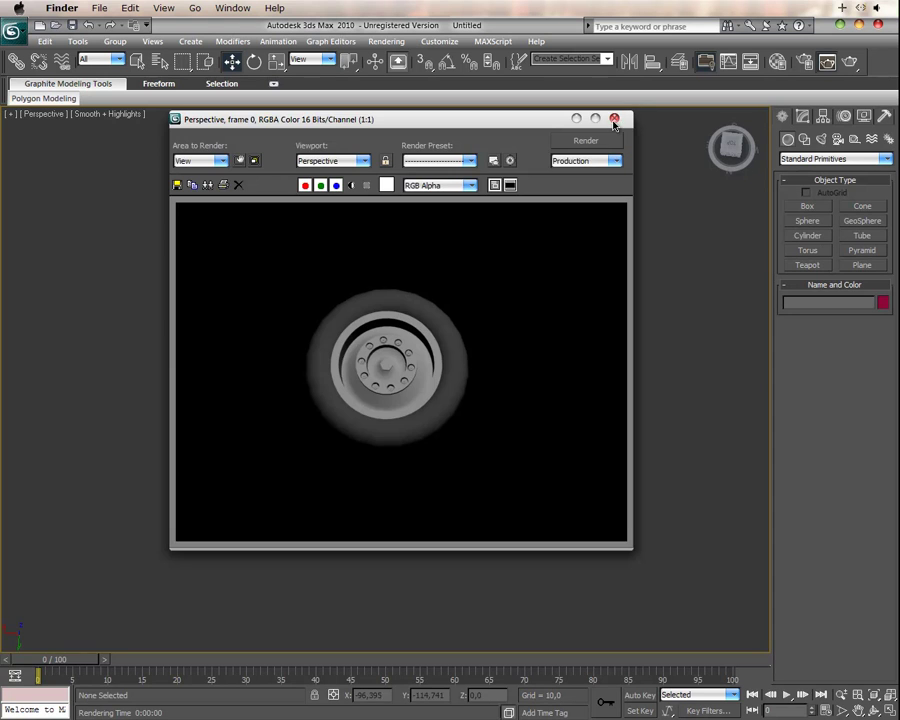
# Step: Render a zoomed-in view of the finished wheel, closing each rendered frame window
pyautogui.click(614, 119)
pyautogui.scroll(3, 530, 388)
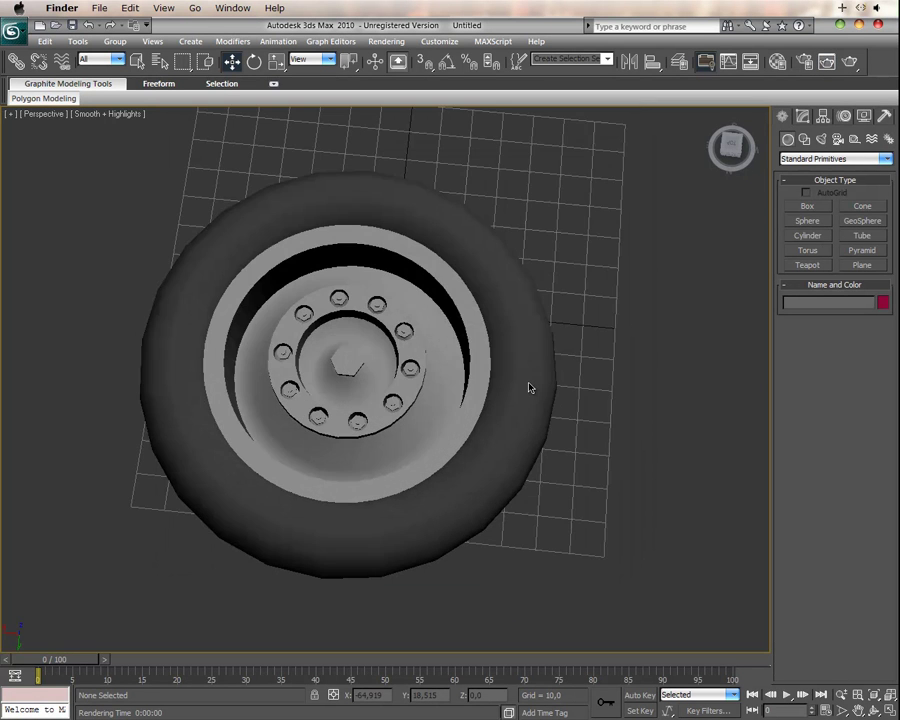
pyautogui.hotkey('shift', 'q')
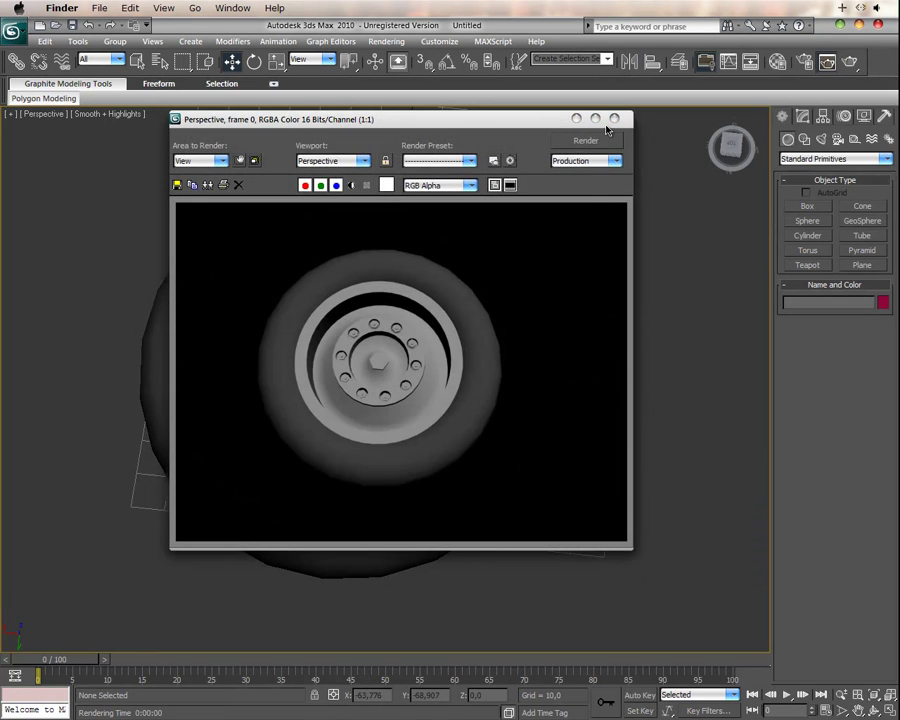
pyautogui.click(614, 119)
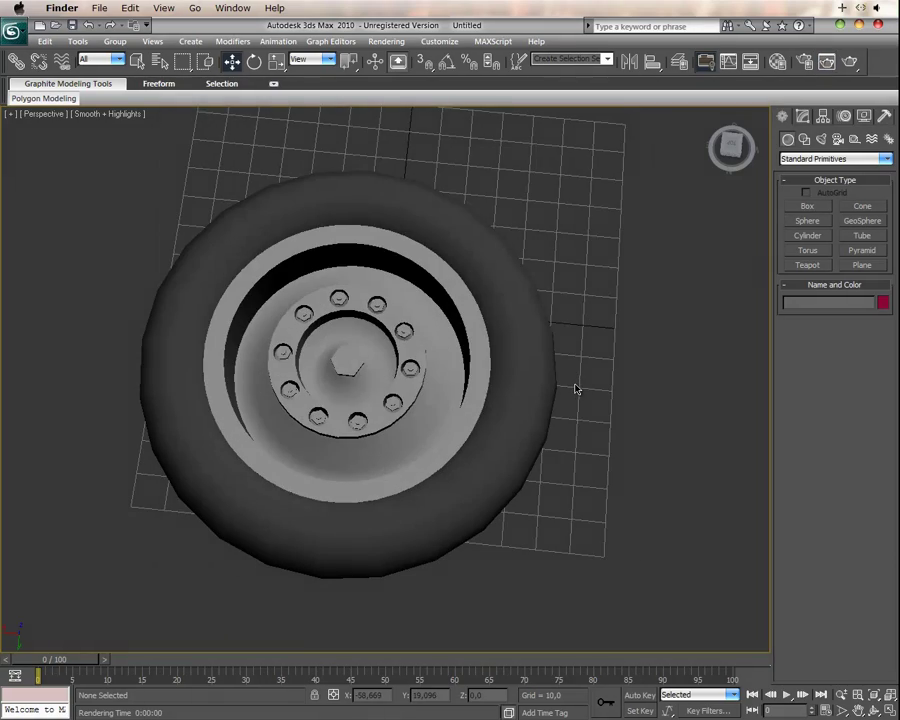